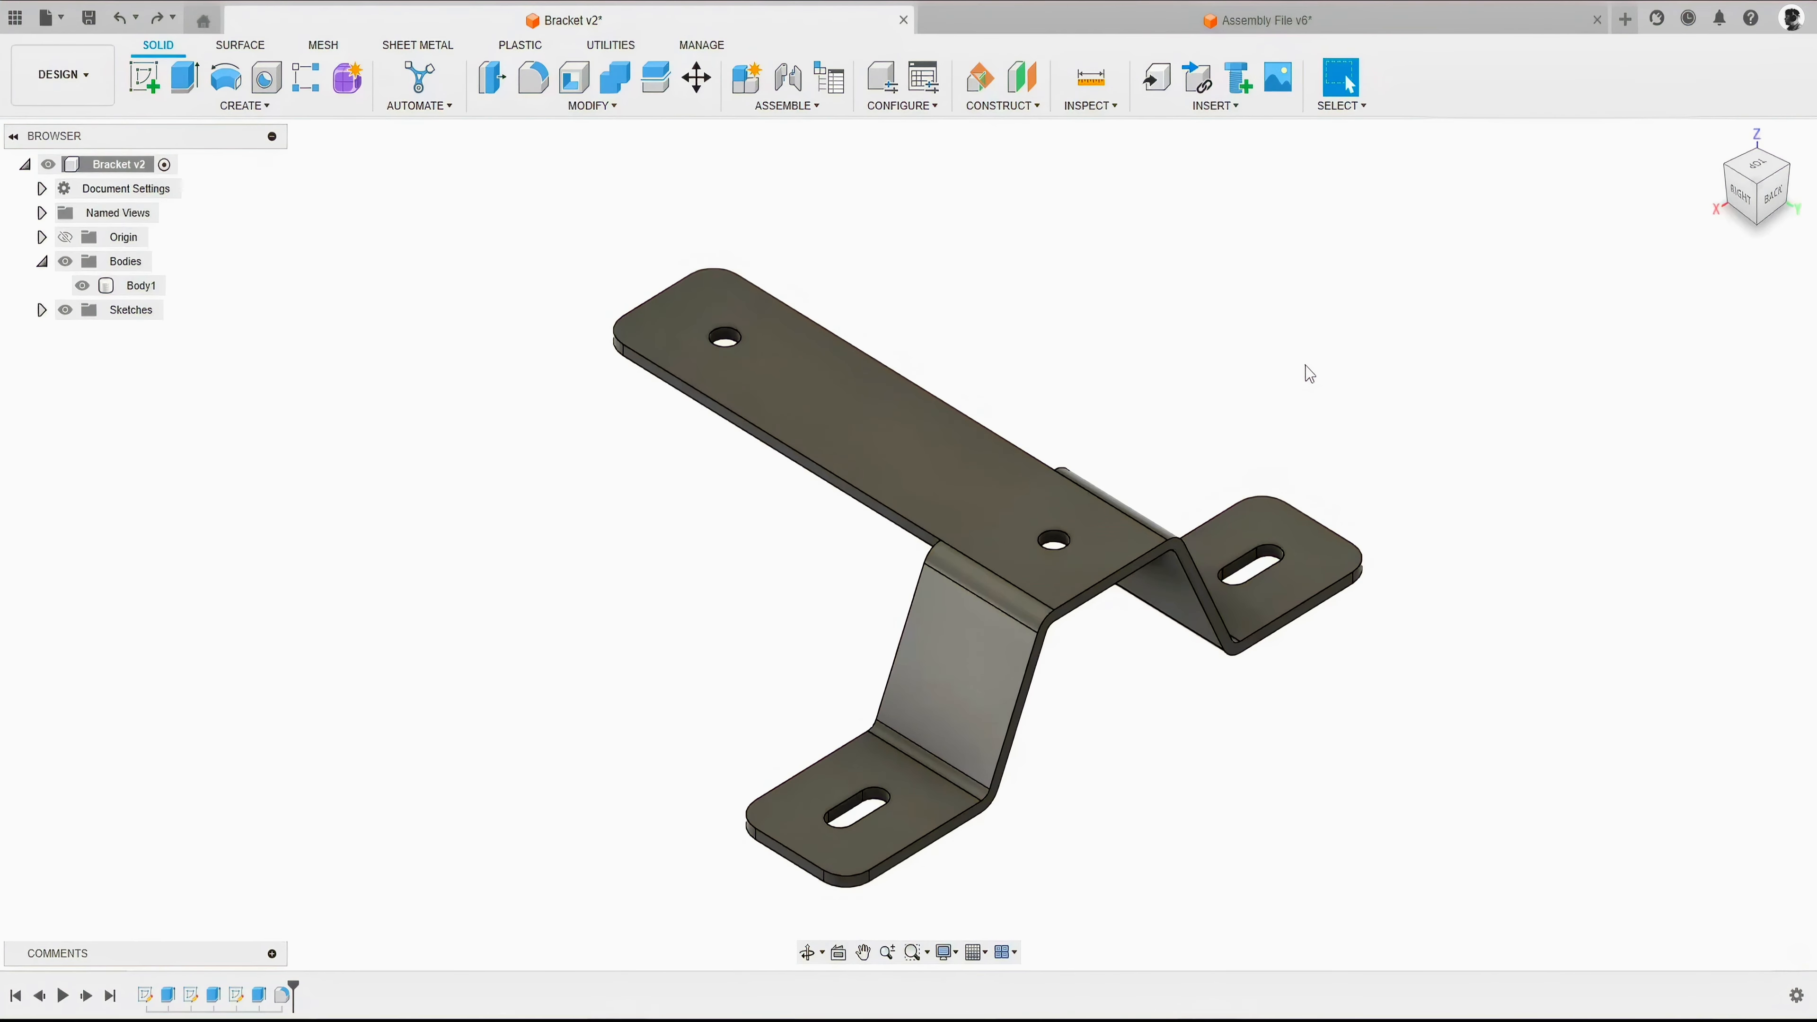
- Try turning off the different default appearance and setting the default physical material to Copper in Preferences, and discard the changes
left_click(1791, 21)
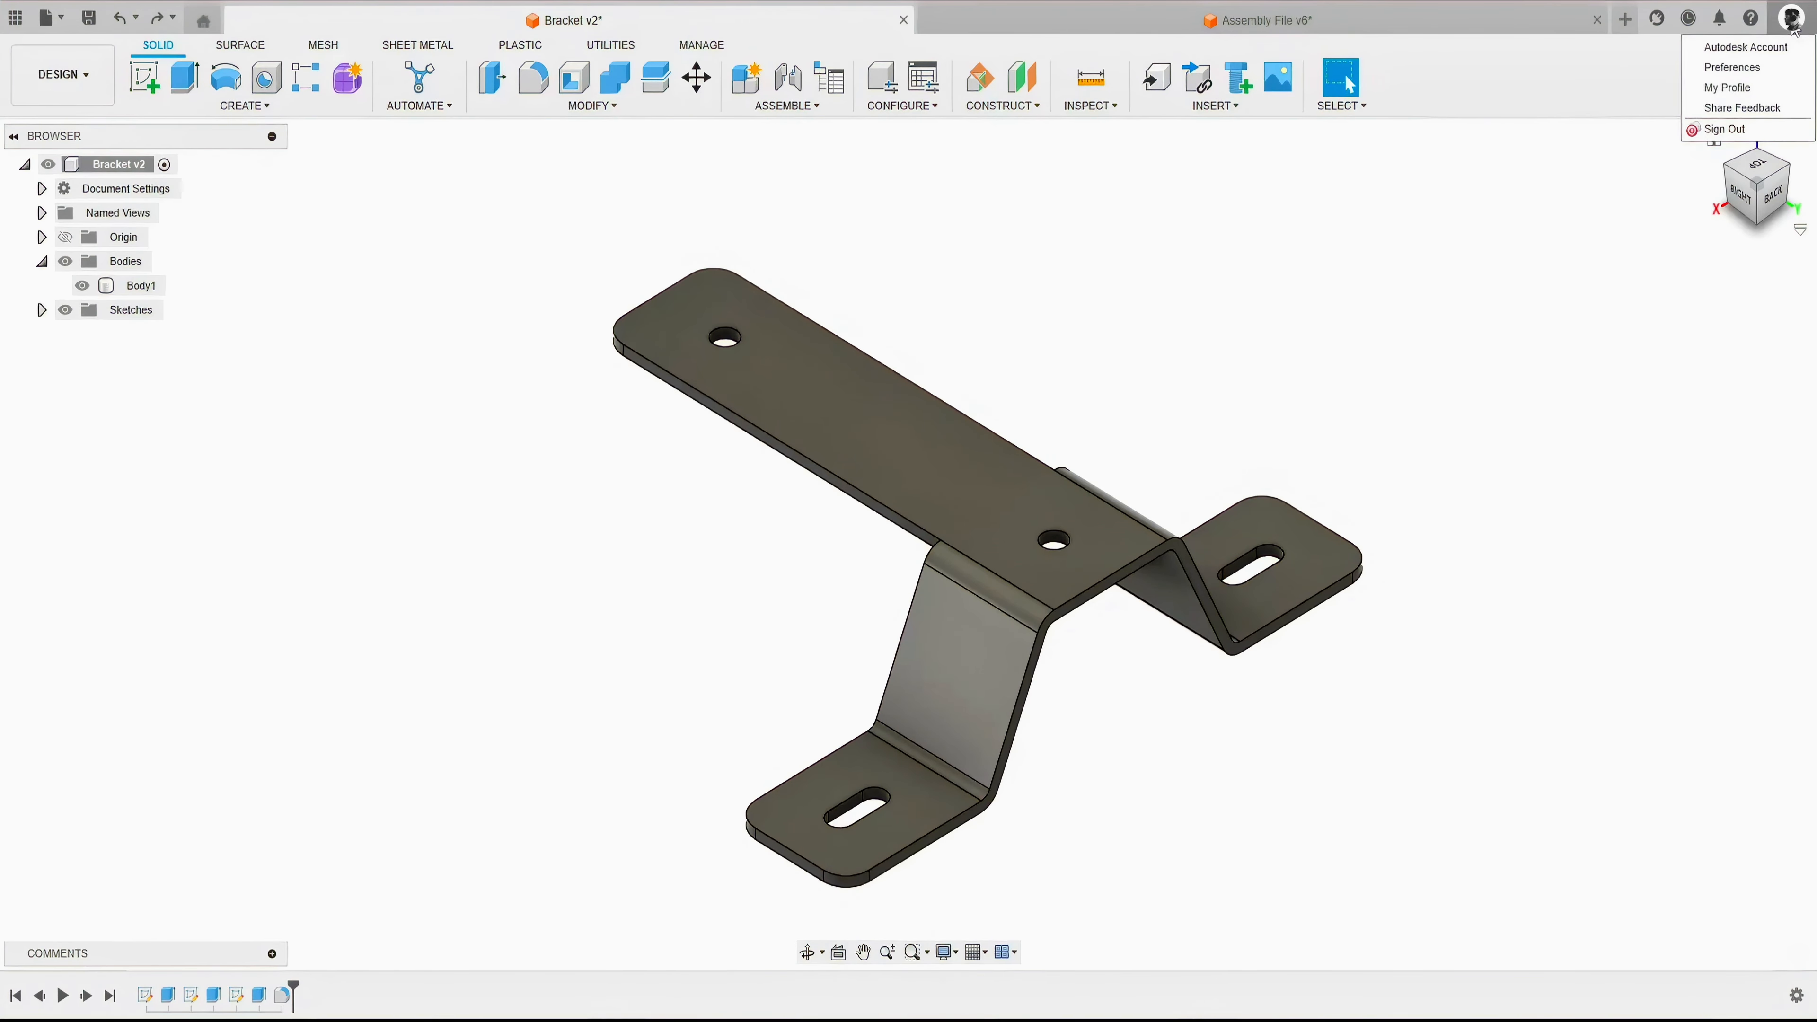
left_click(1737, 68)
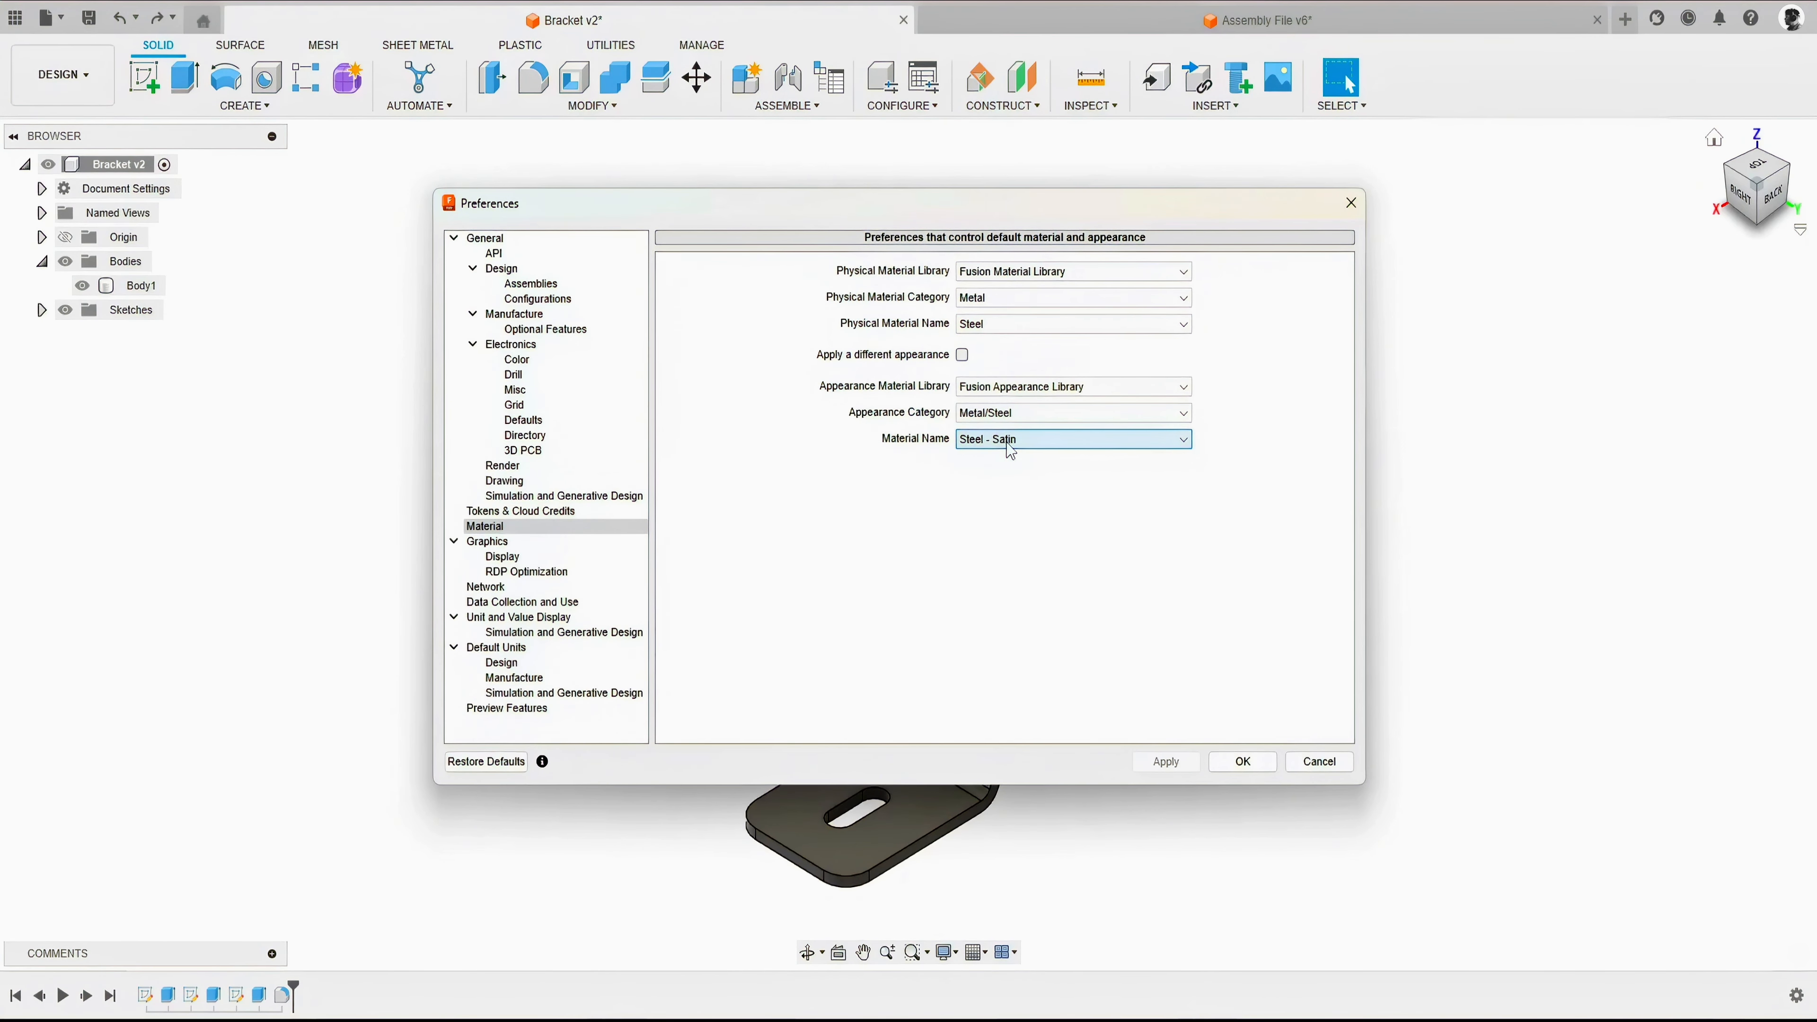
left_click(962, 355)
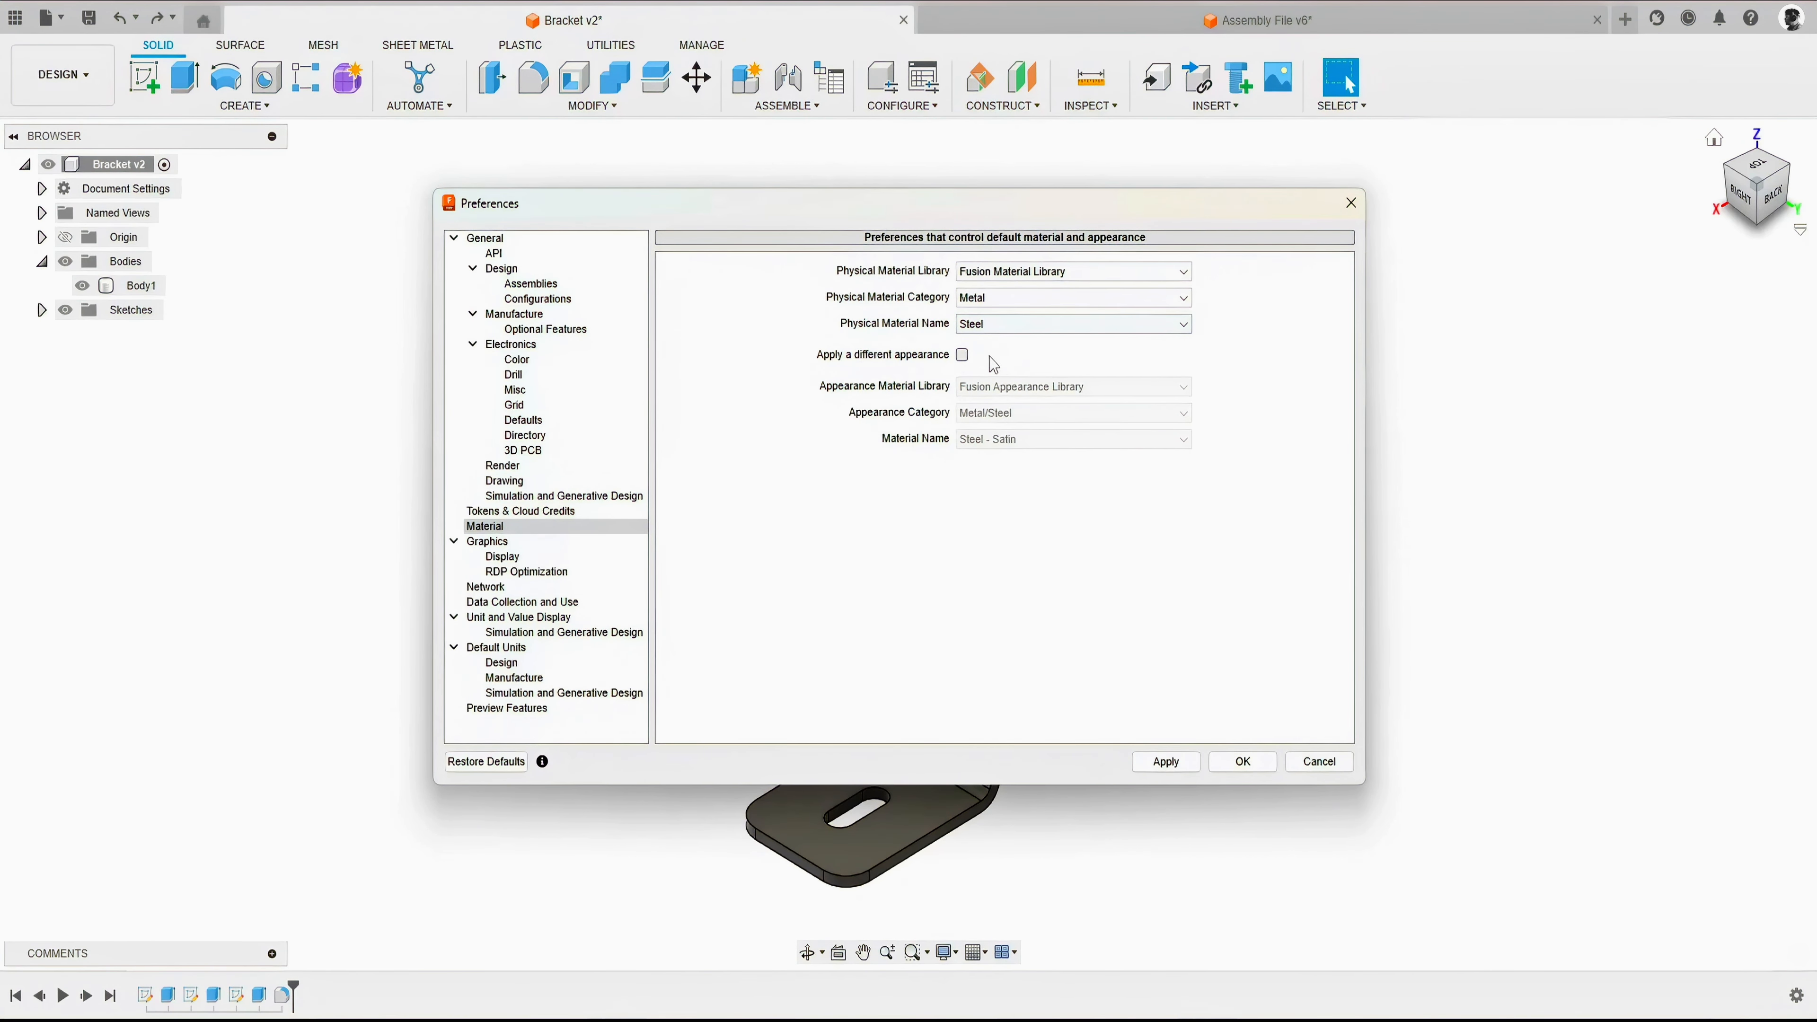
left_click(1109, 324)
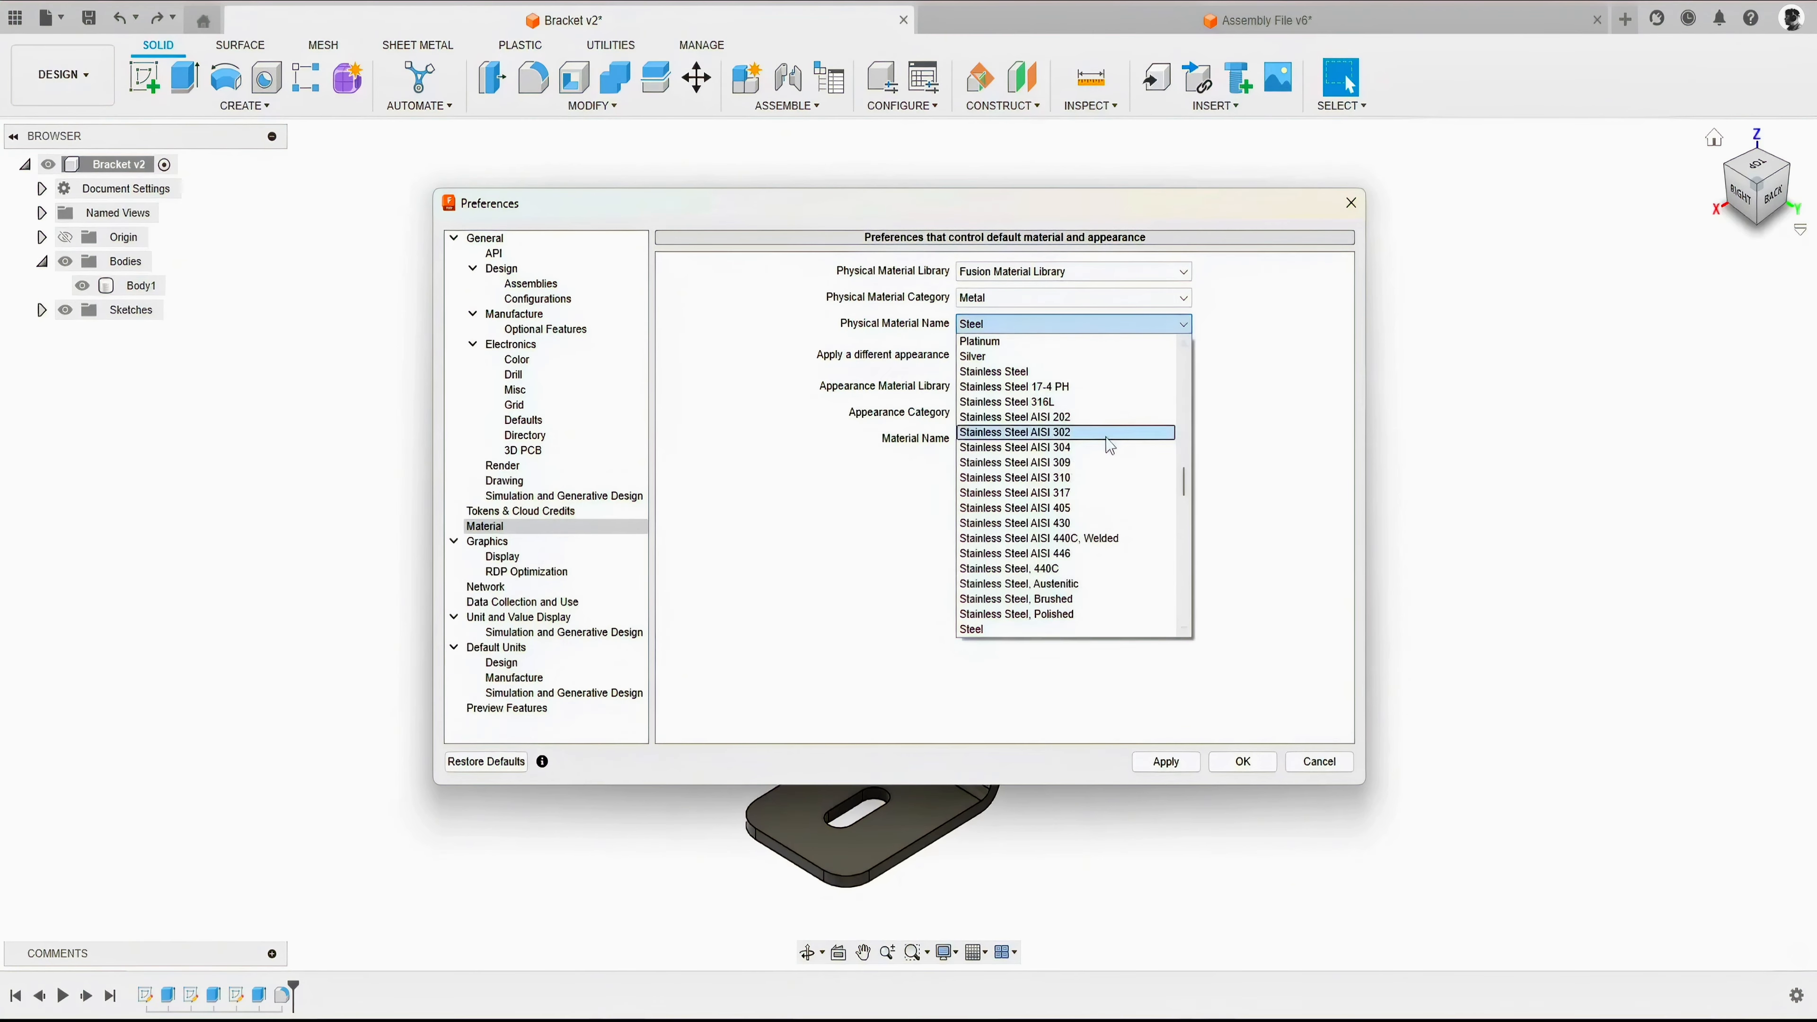
scroll(1108, 445, "up", 10)
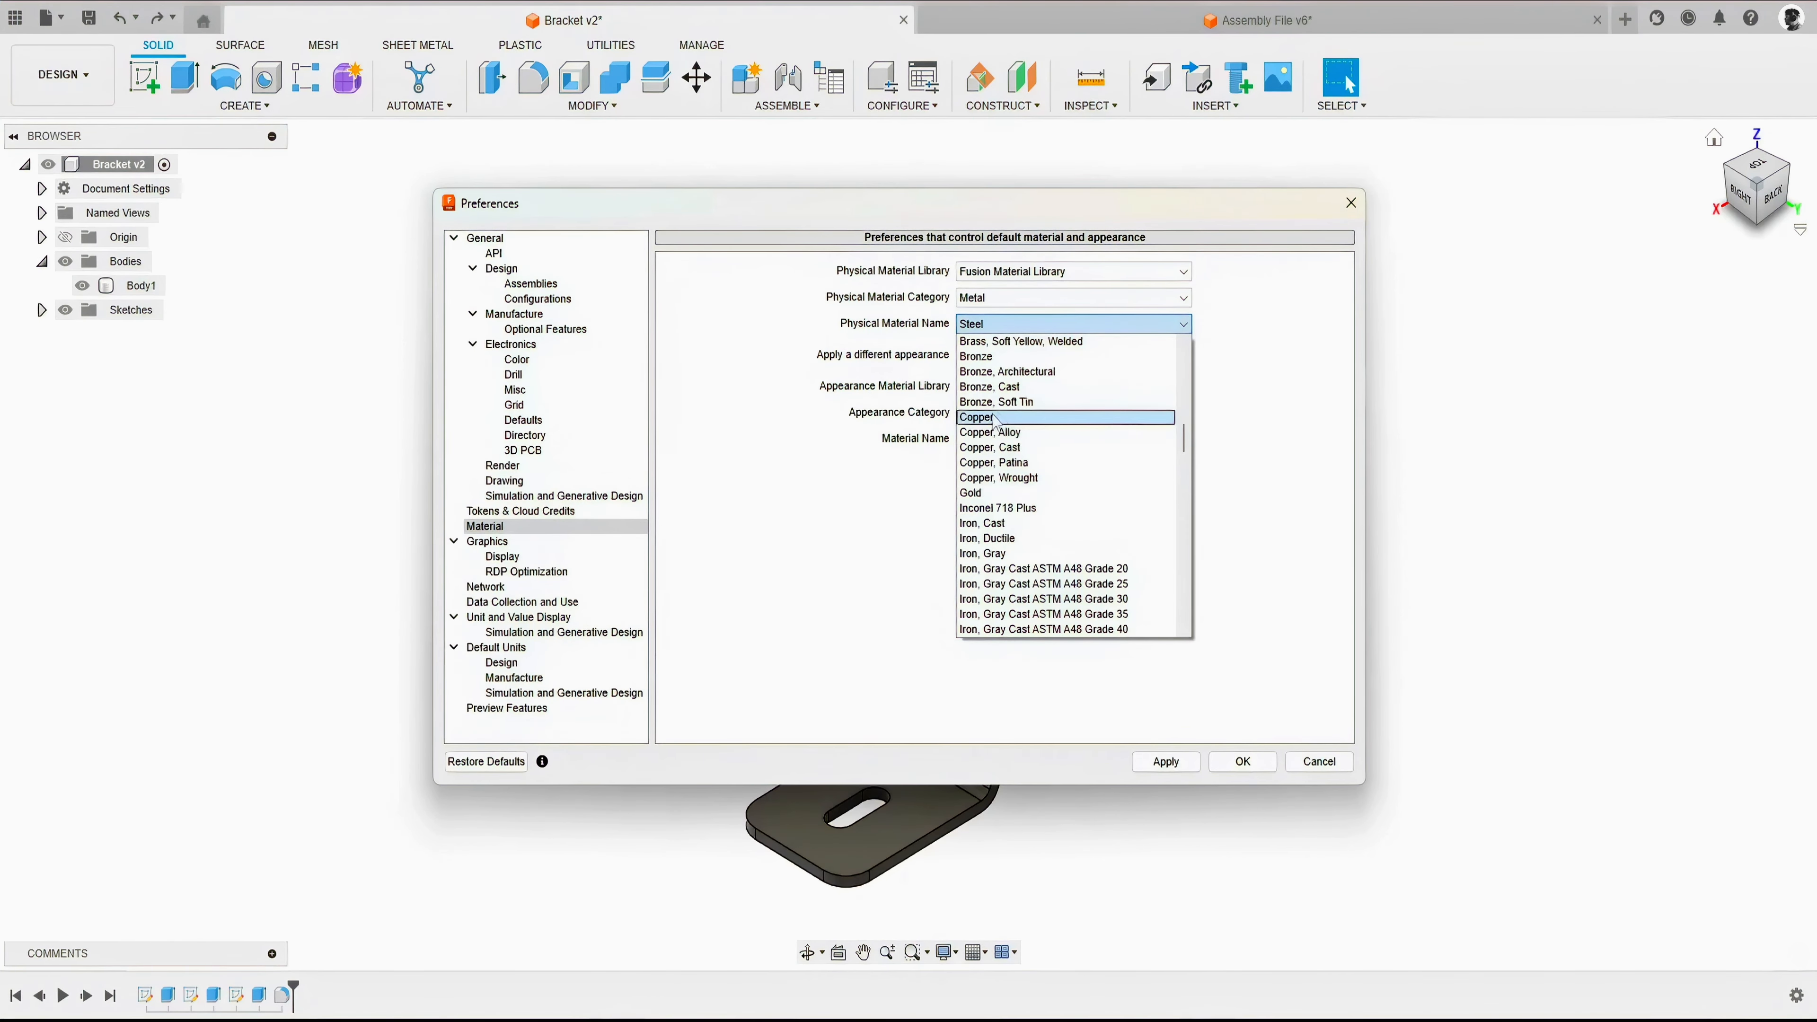
left_click(992, 418)
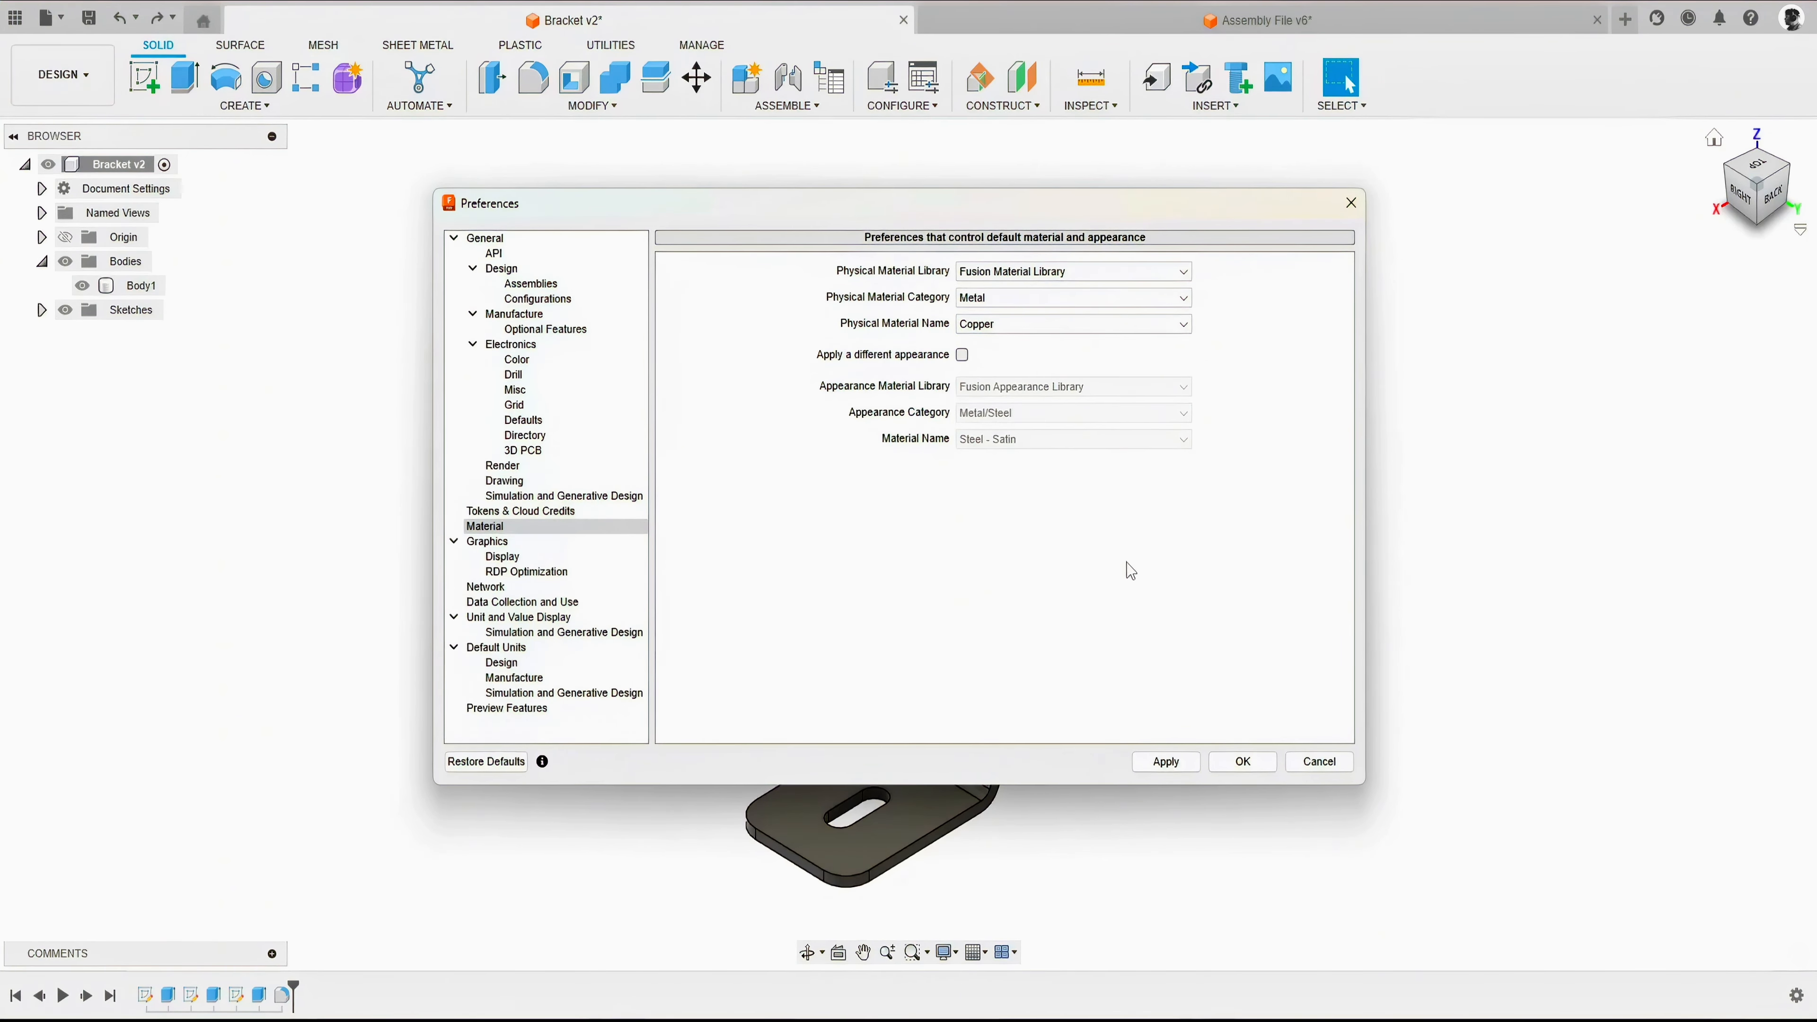
left_click(1319, 761)
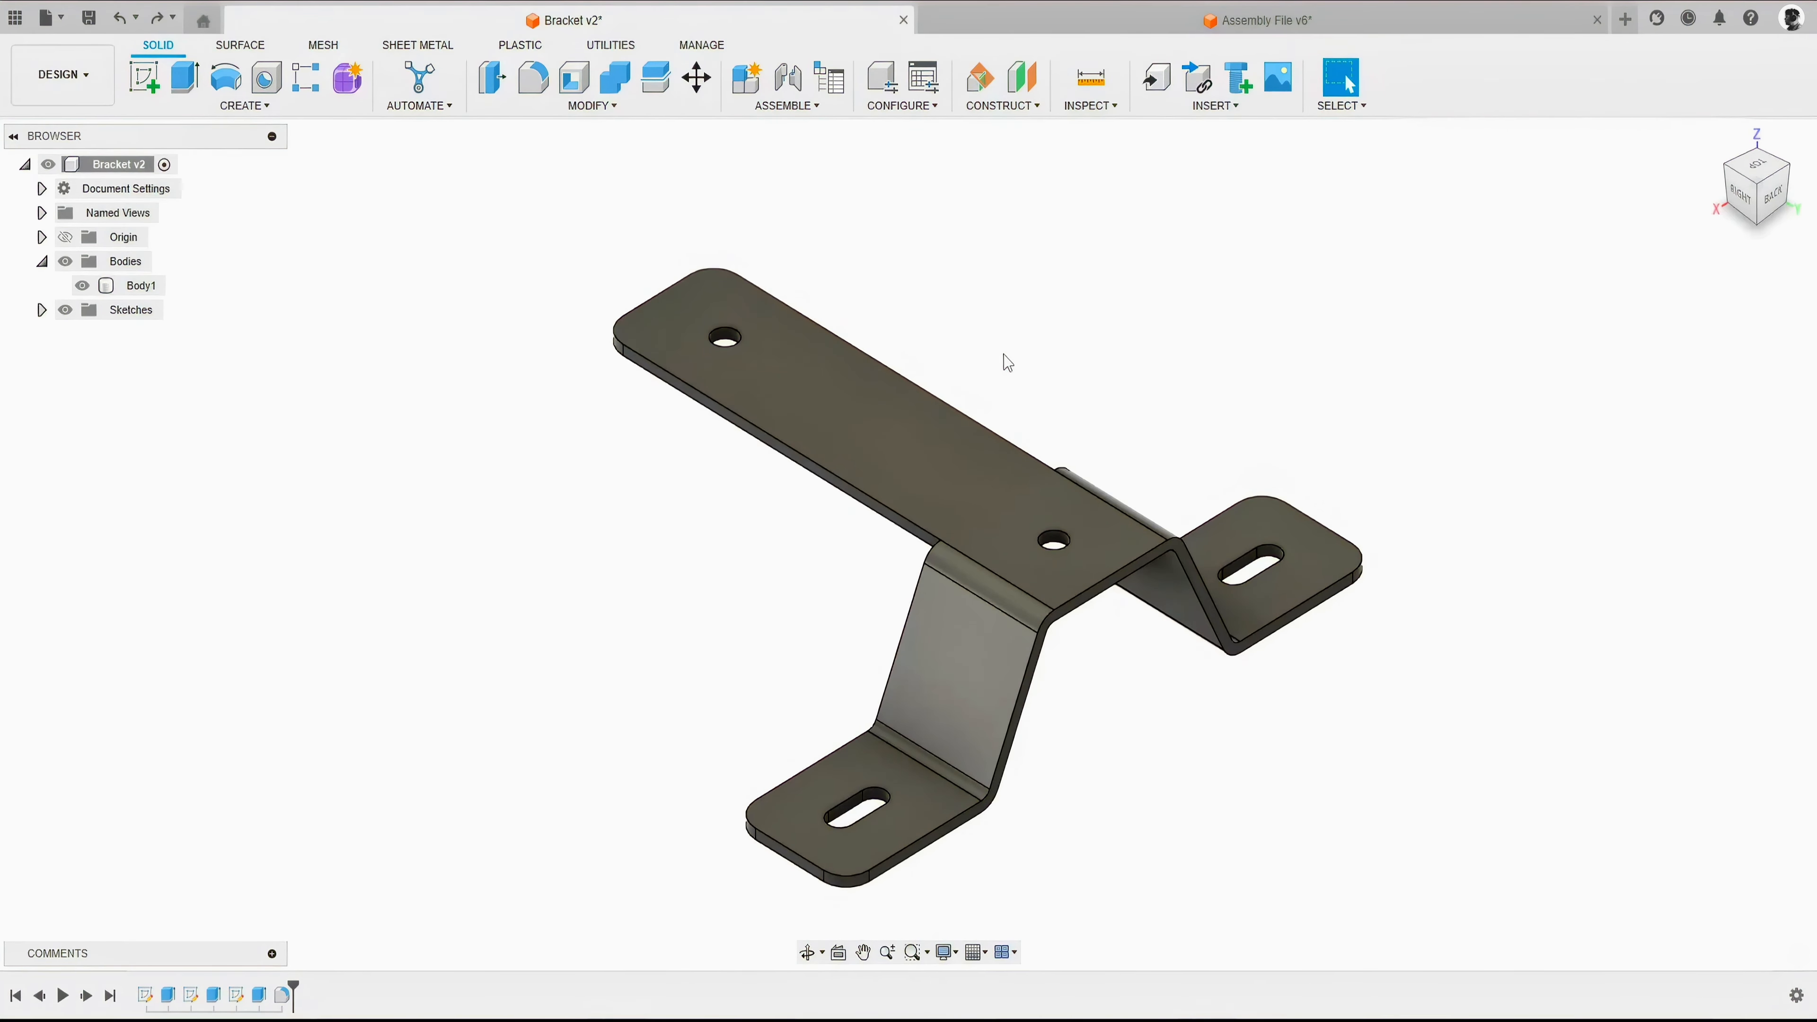
- Start the Physical Material command and move its dialog closer to the bracket
left_click(601, 107)
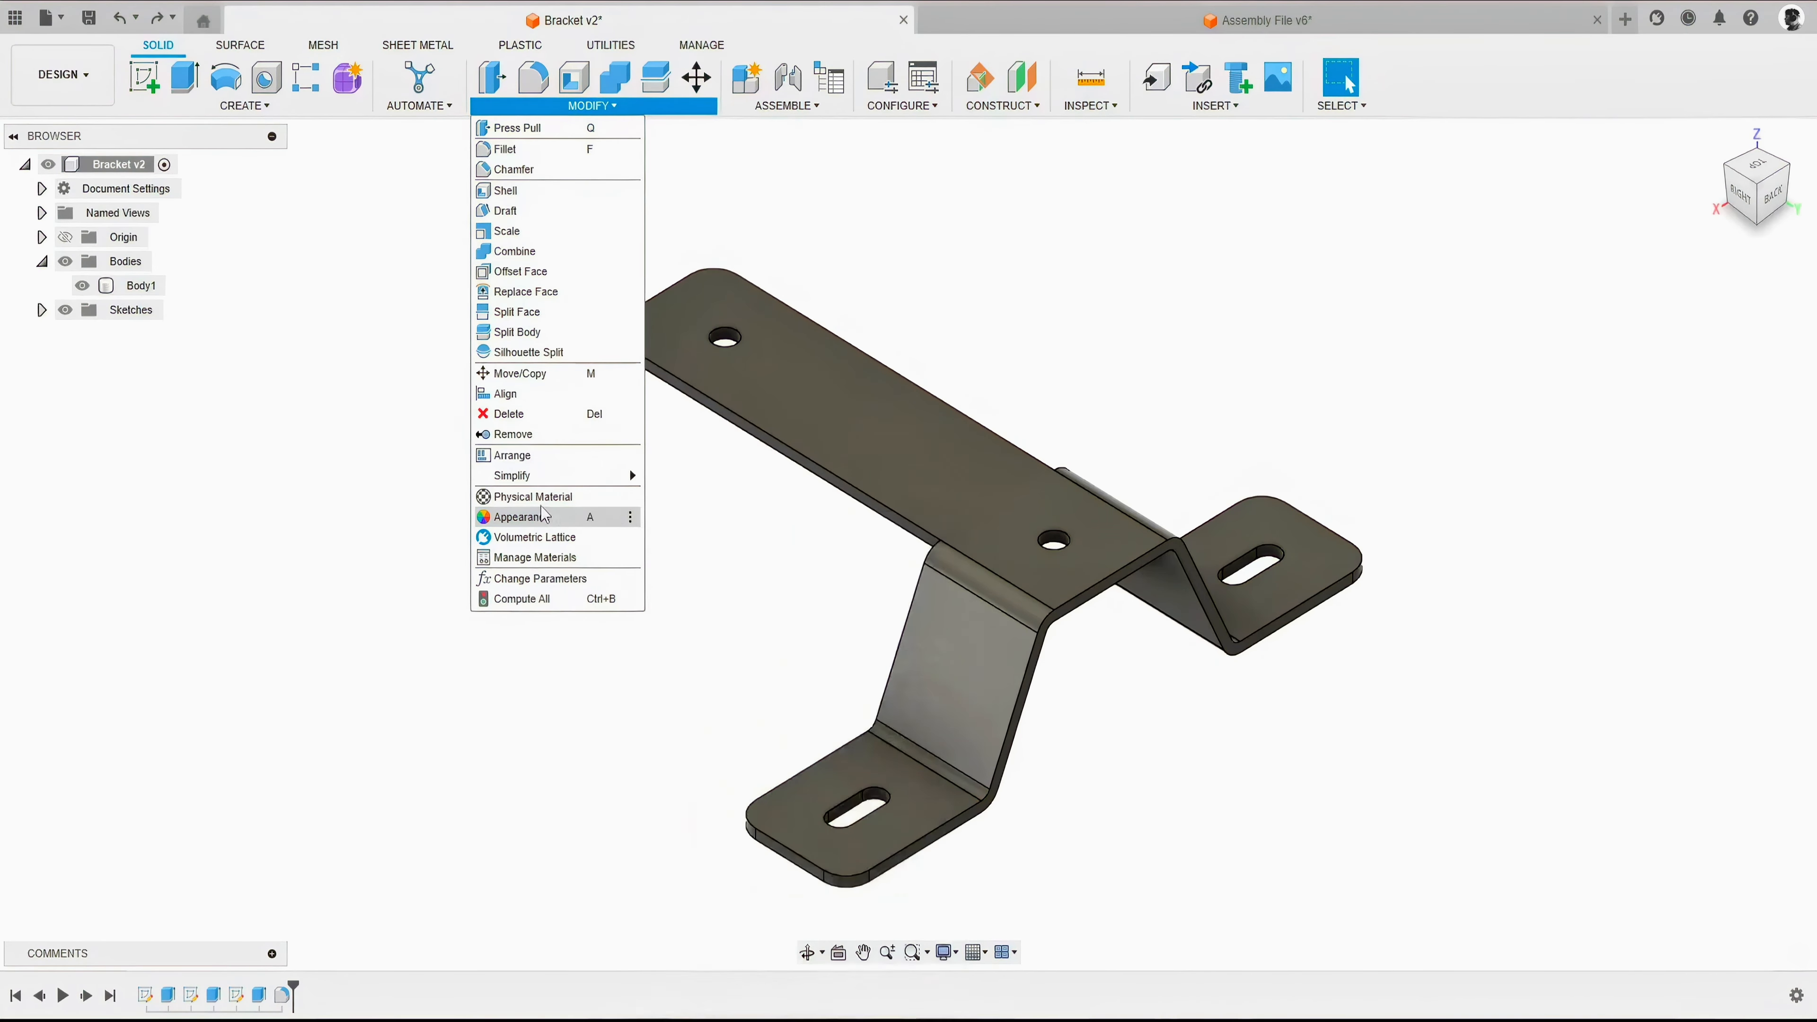
left_click(533, 496)
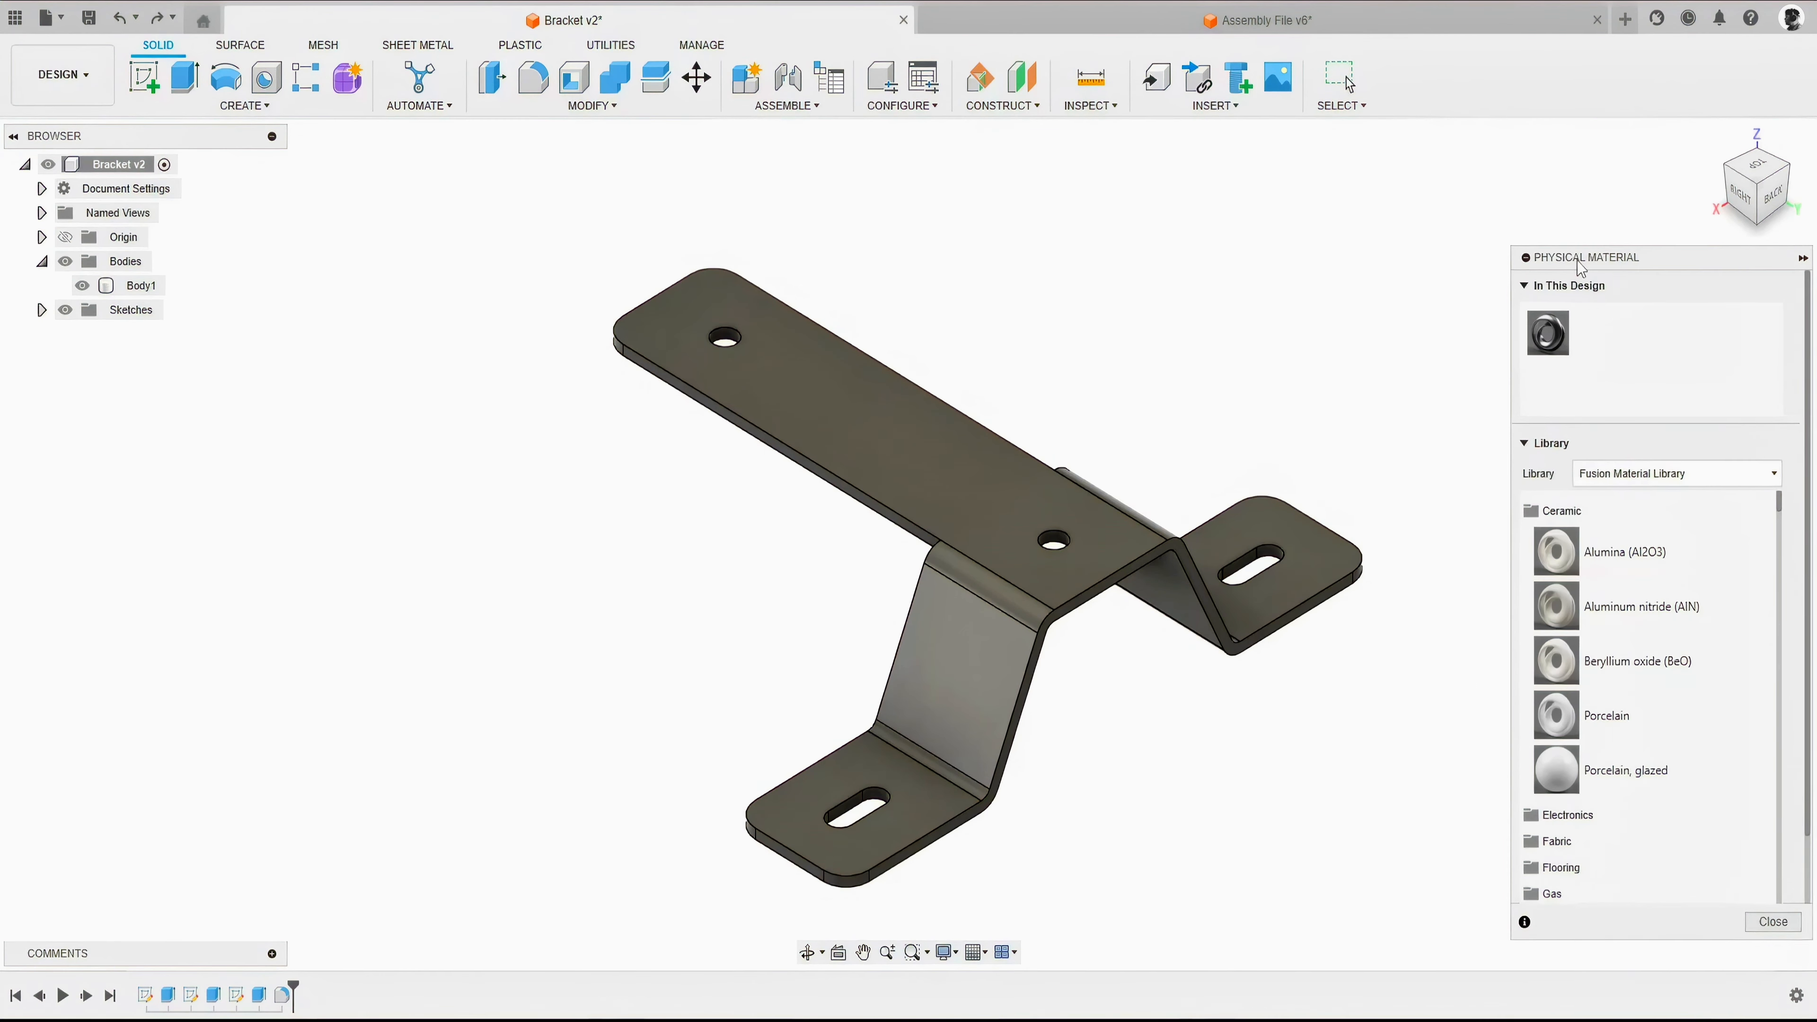
left_click_drag(1576, 246, 1480, 245)
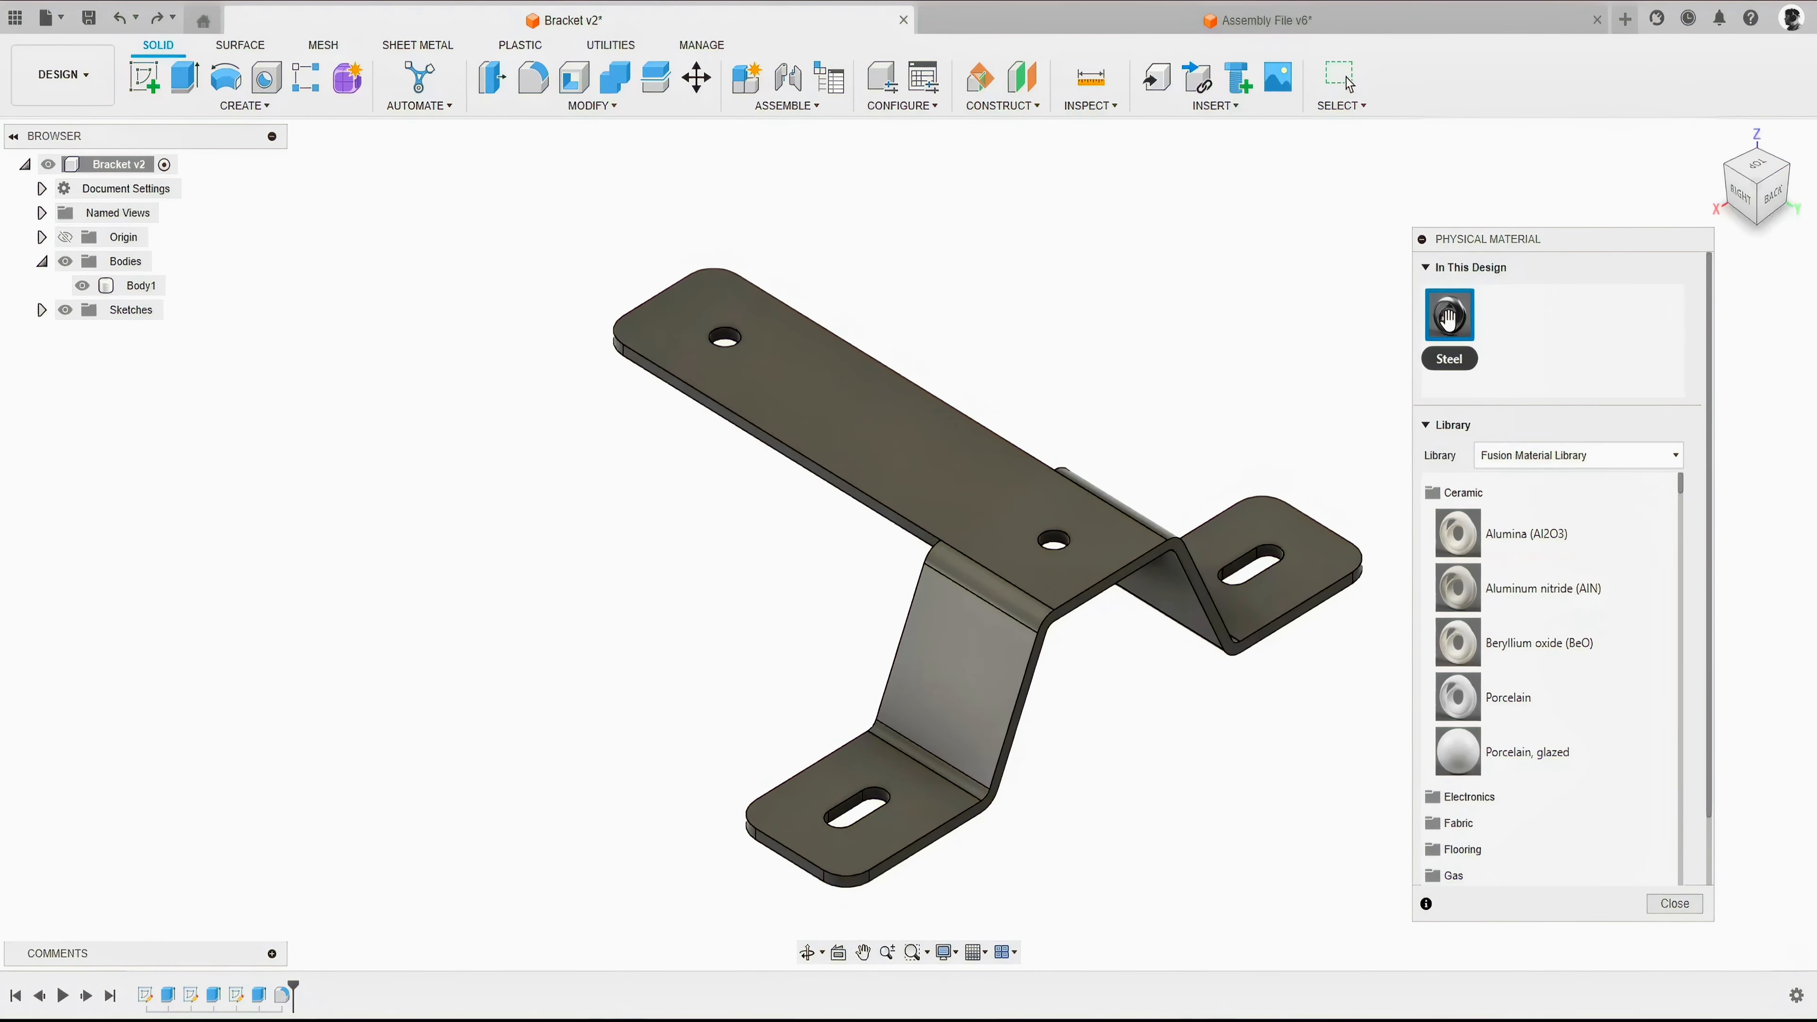
- Collapse the Ceramic category and examine the materials in the Metal category of the Fusion Material Library
left_click(1462, 493)
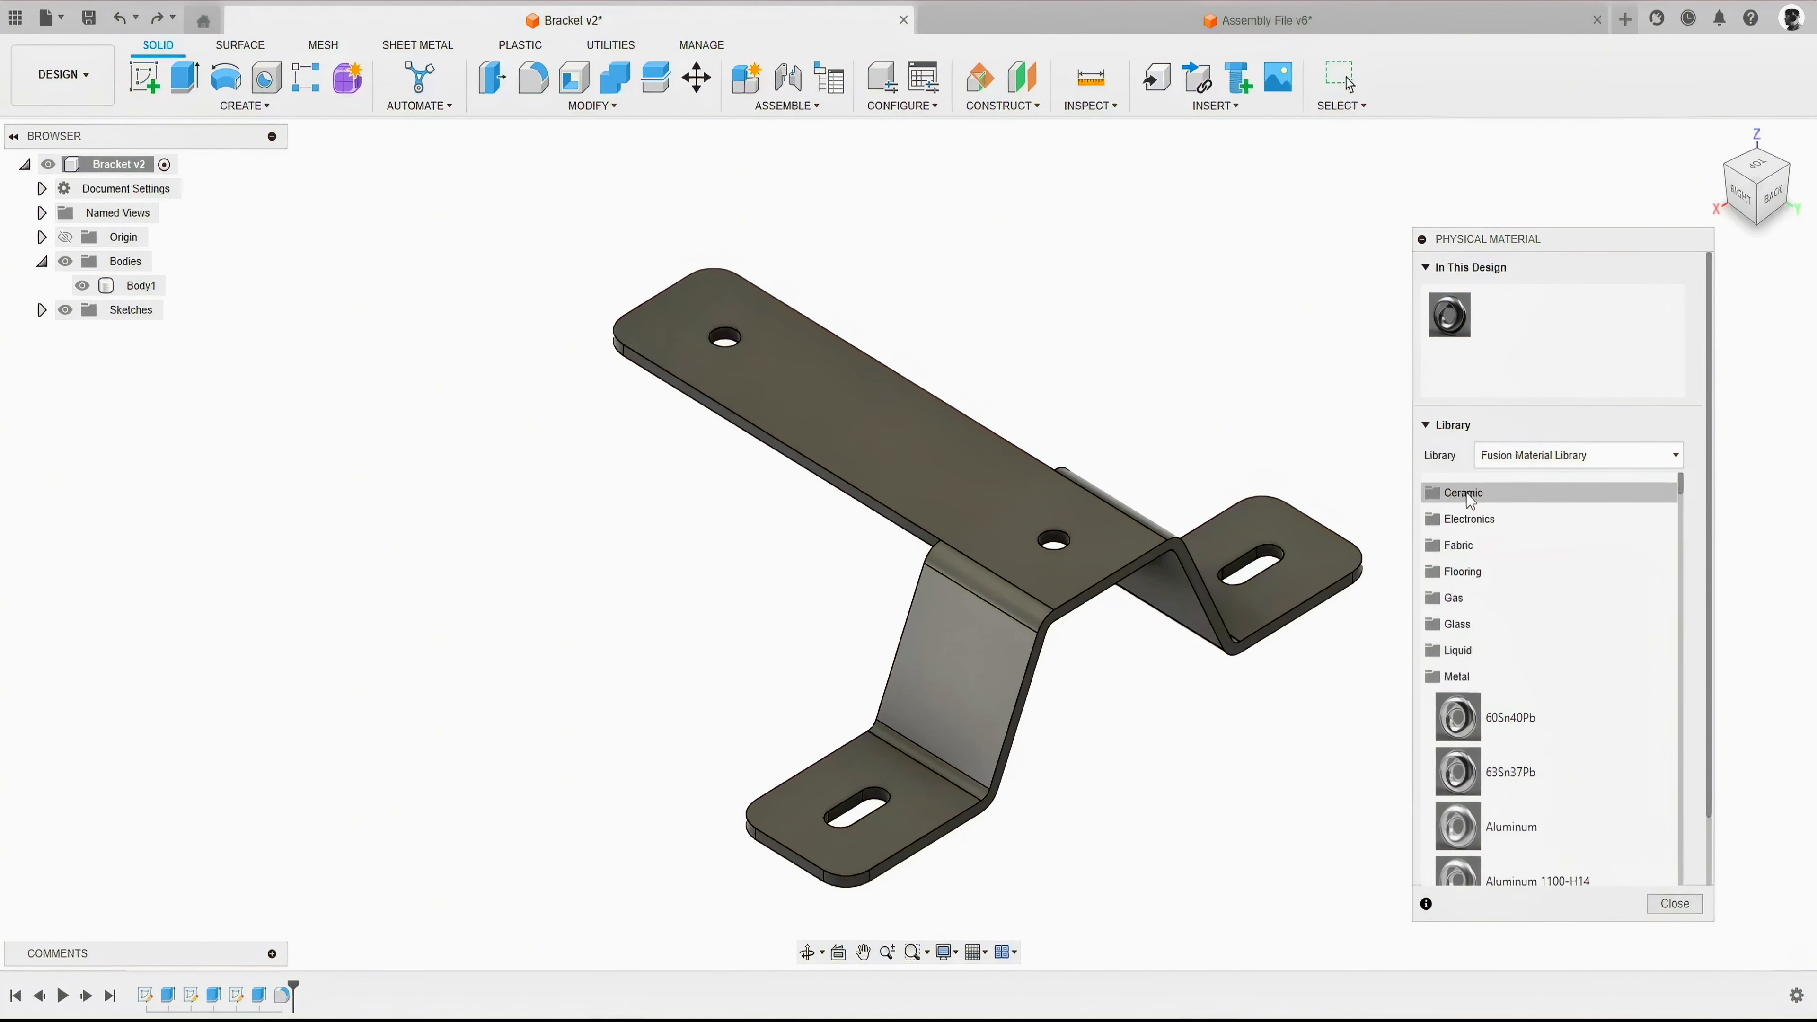
left_click(1458, 676)
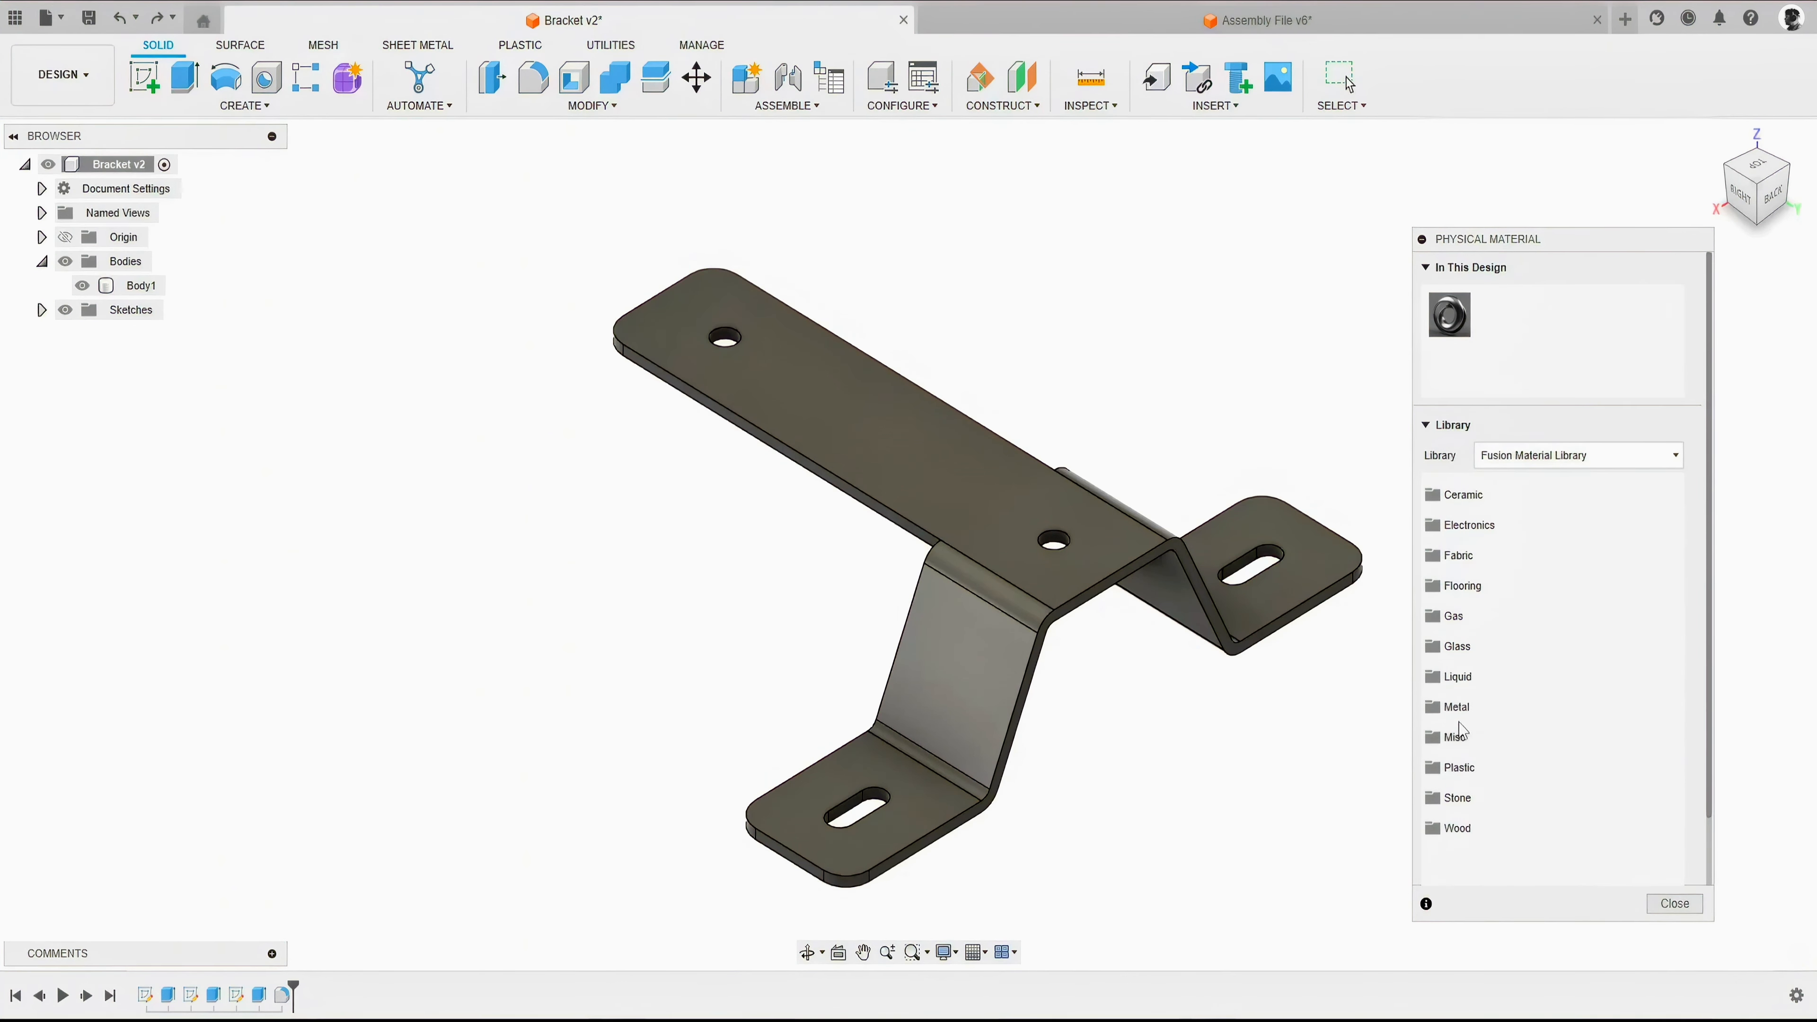
left_click(1475, 706)
scroll(1537, 666, "down", 5)
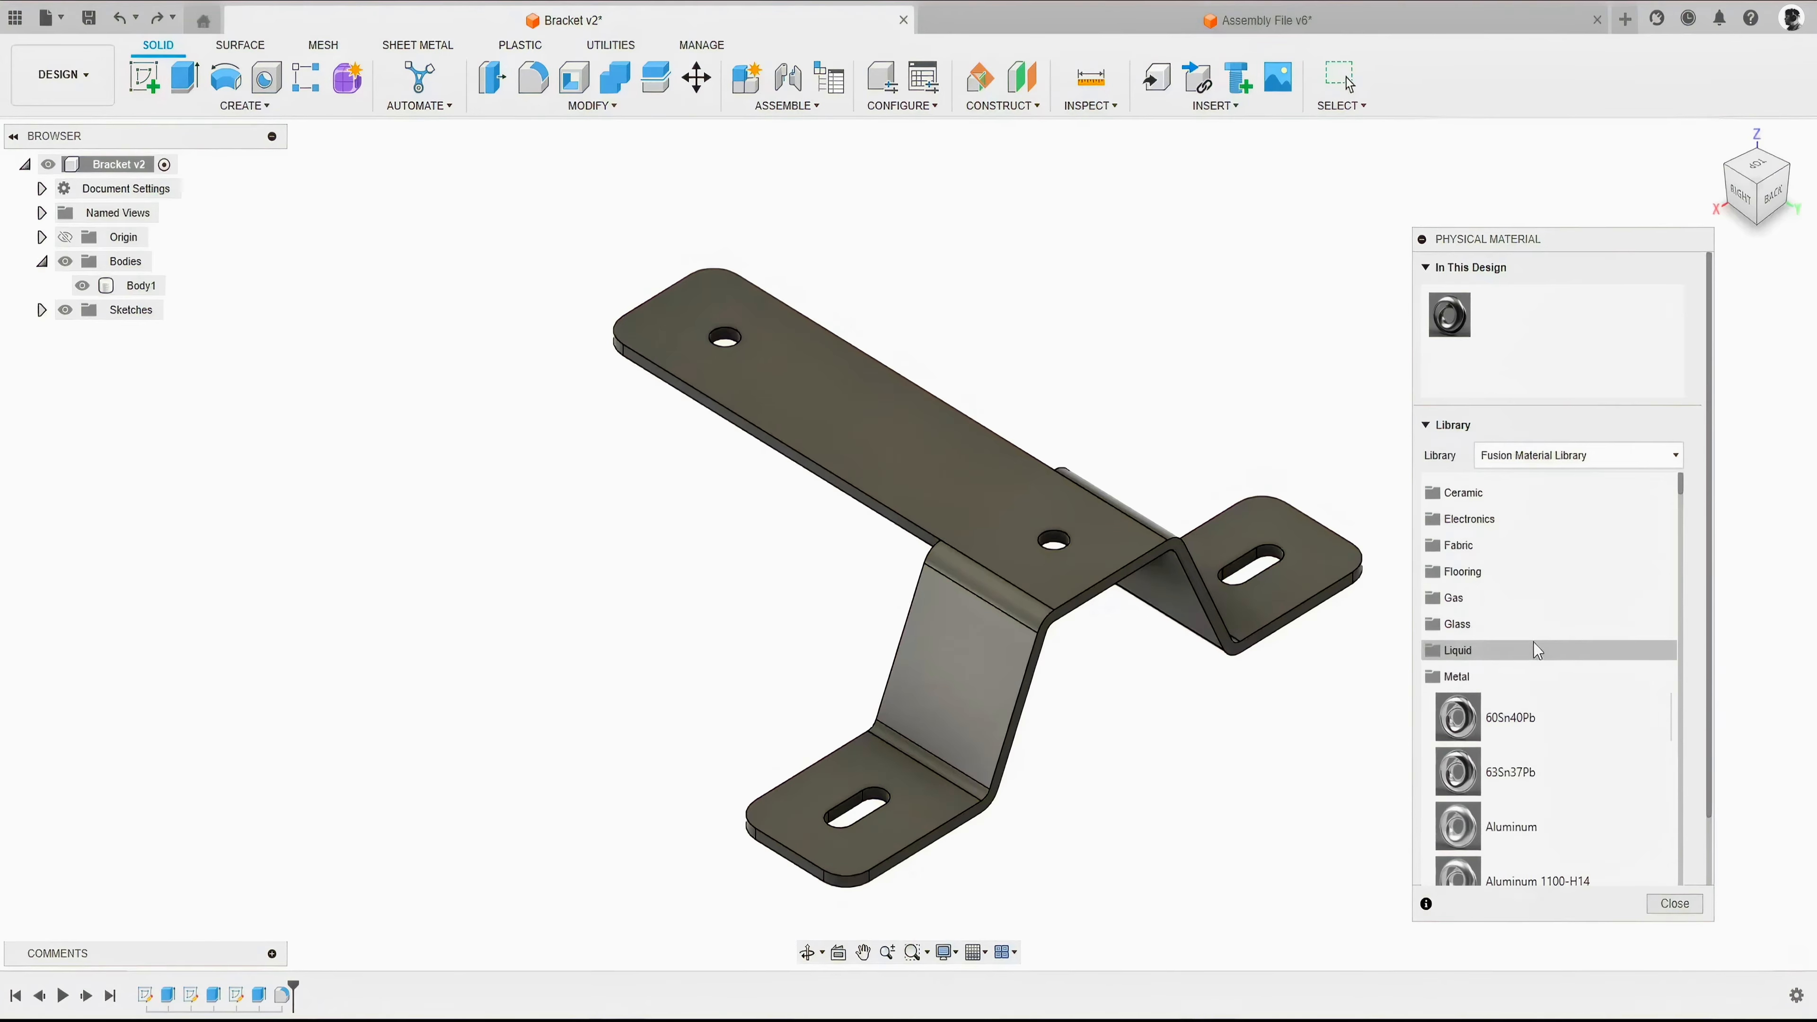
scroll(1536, 650, "down", 10)
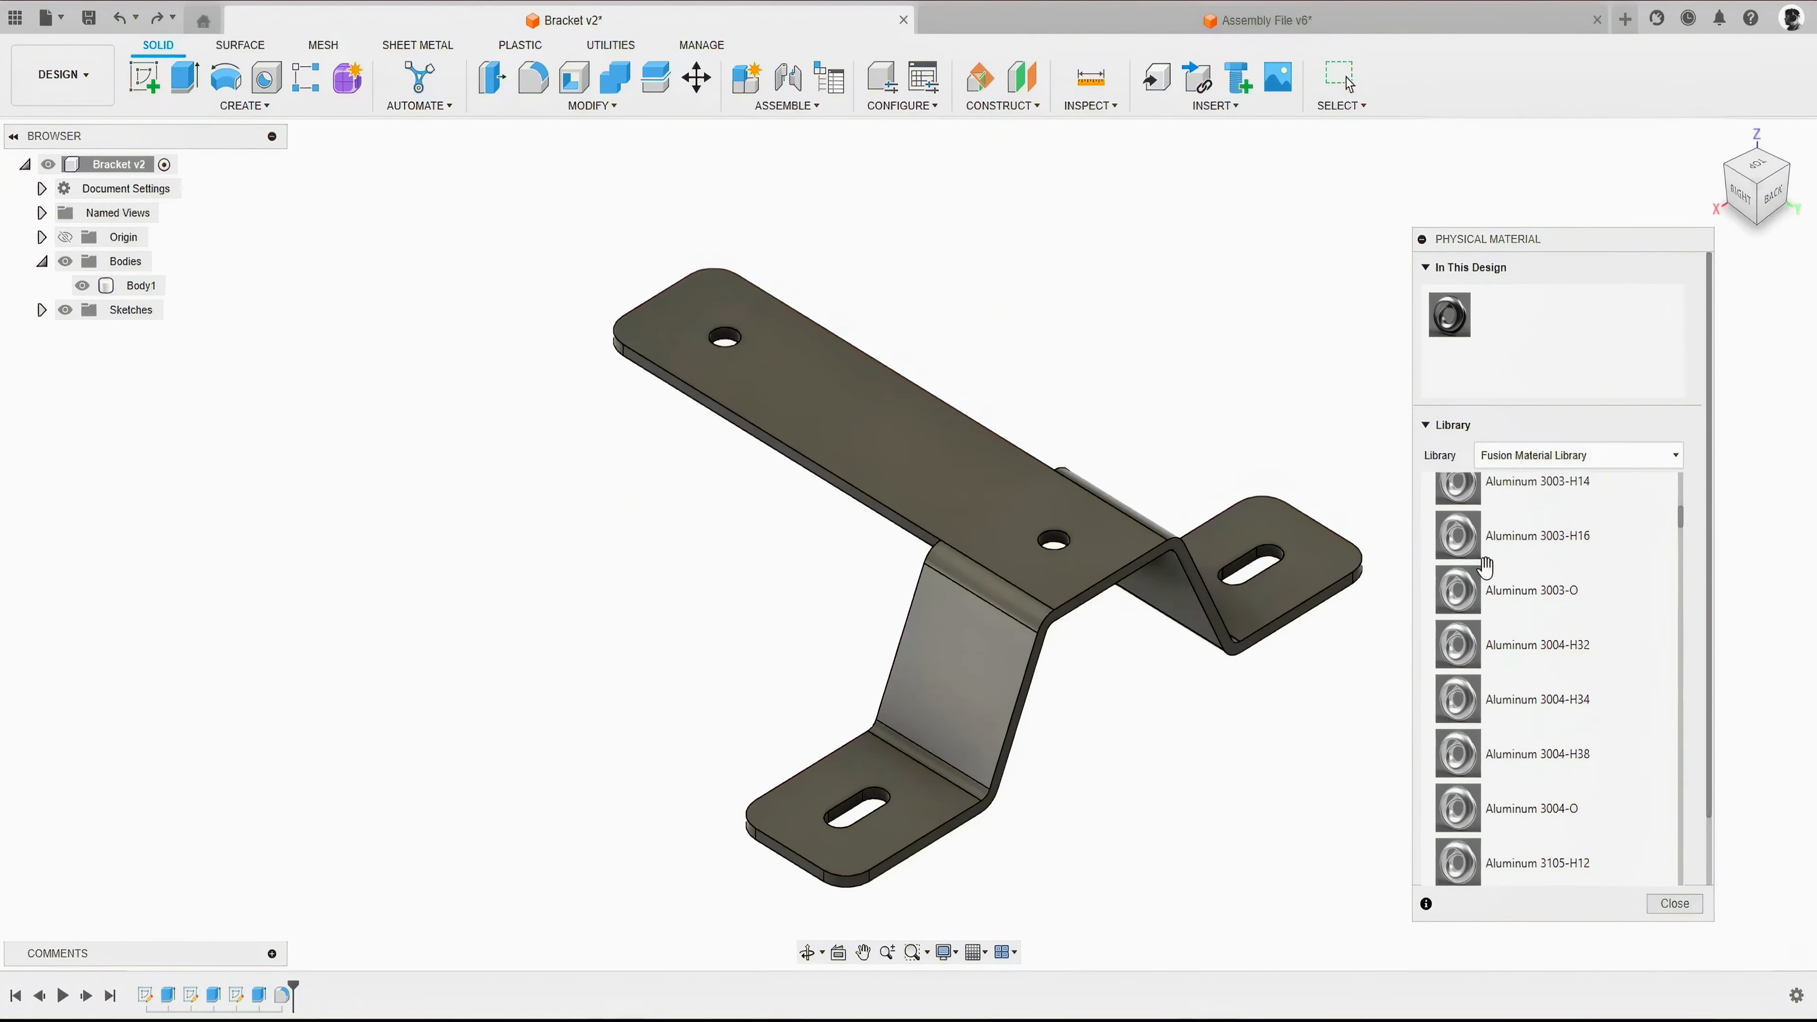
scroll(1488, 565, "down", 10)
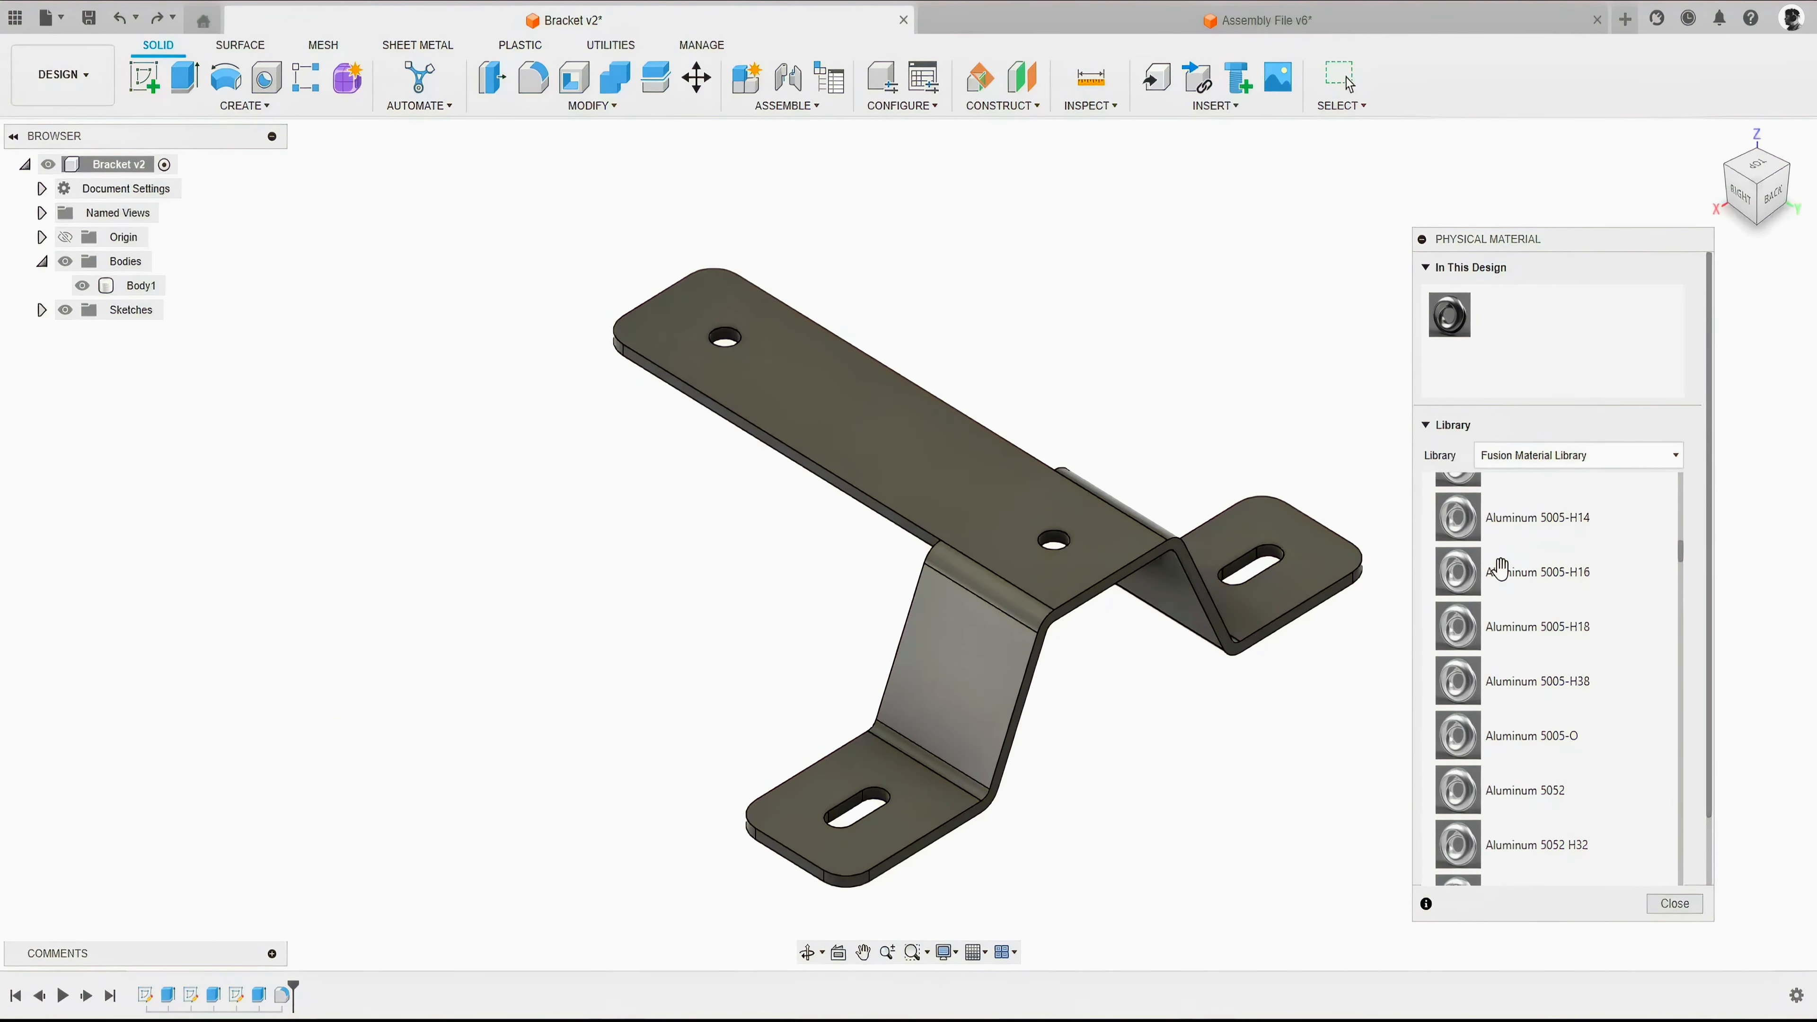
scroll(1499, 567, "down", 5)
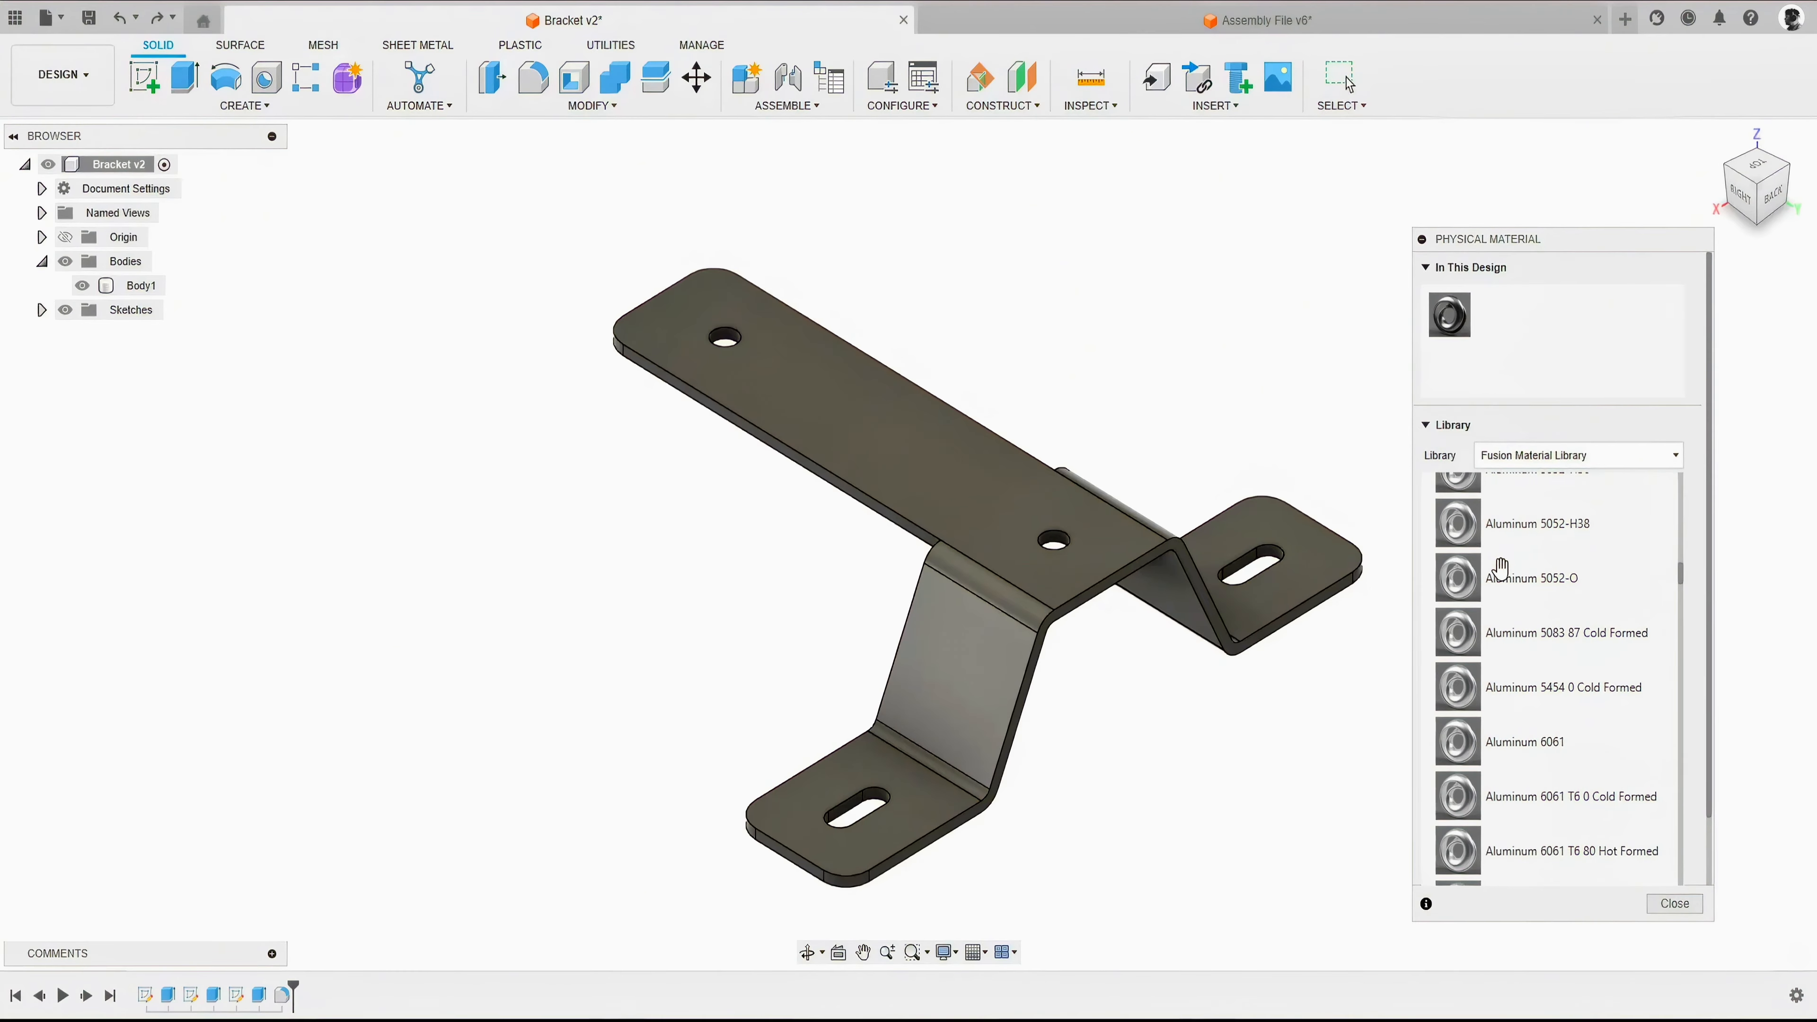
scroll(1502, 629, "down", 10)
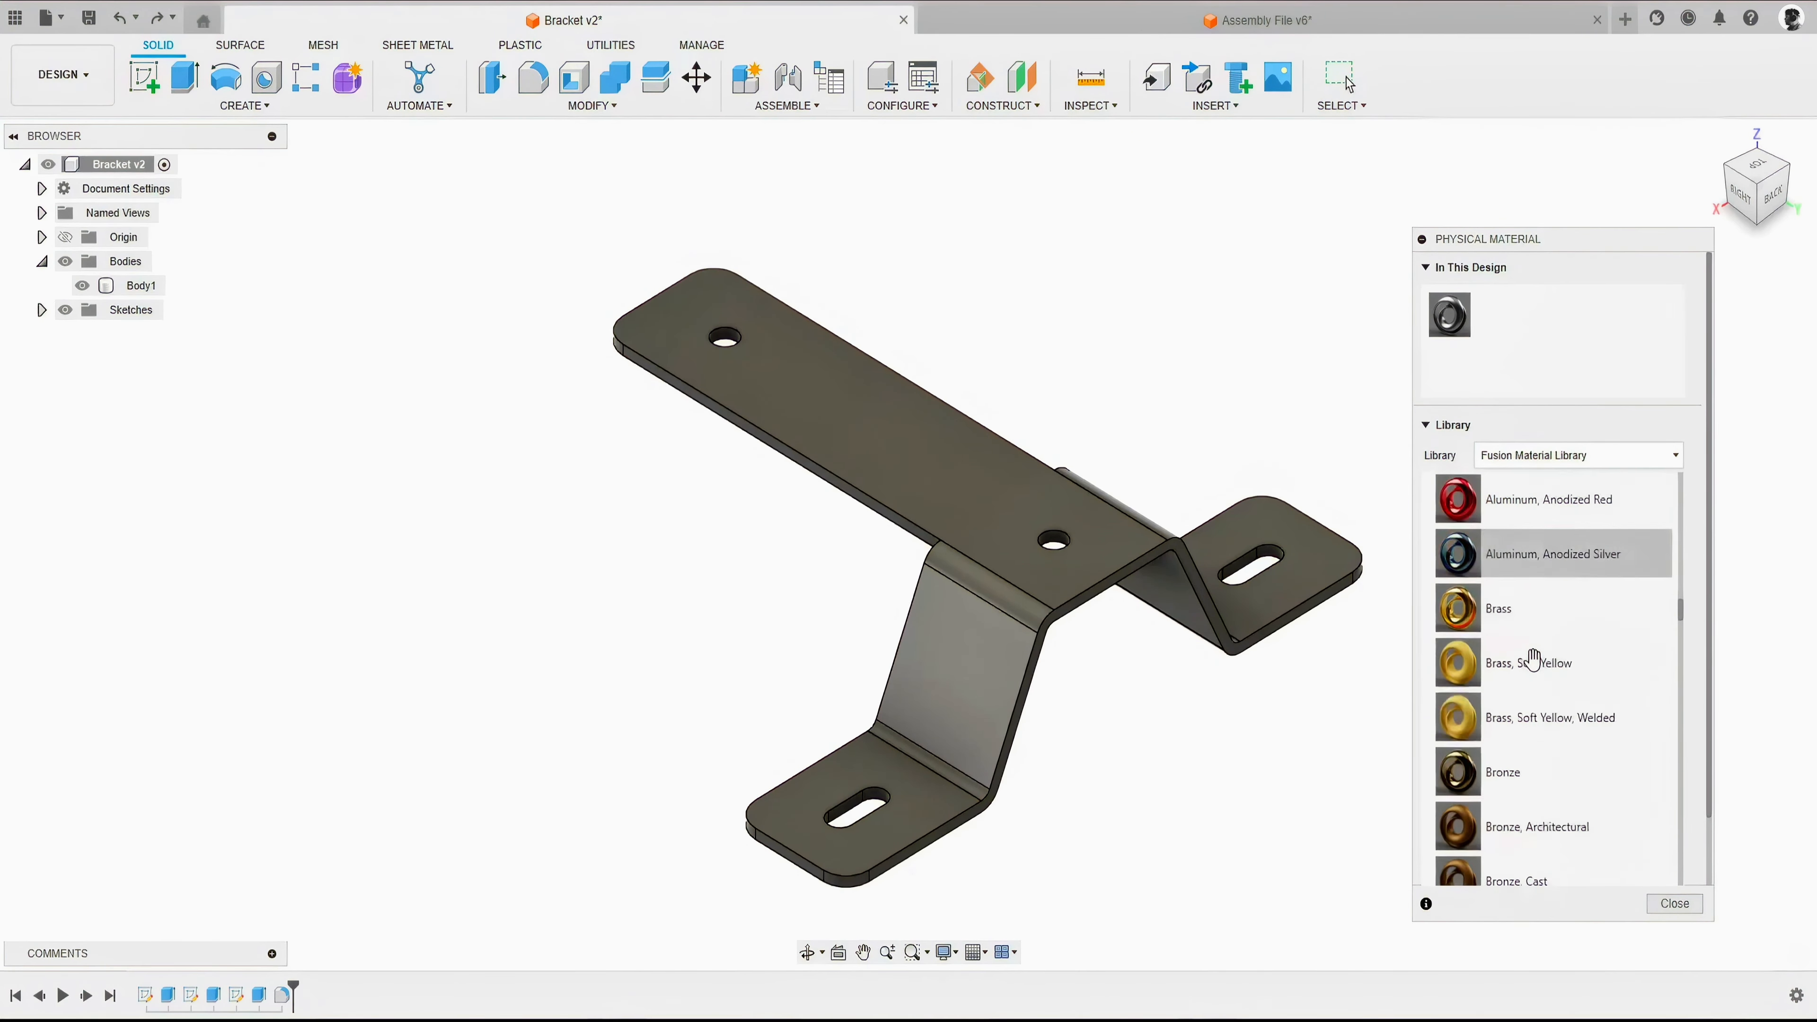
scroll(1530, 662, "up", 3)
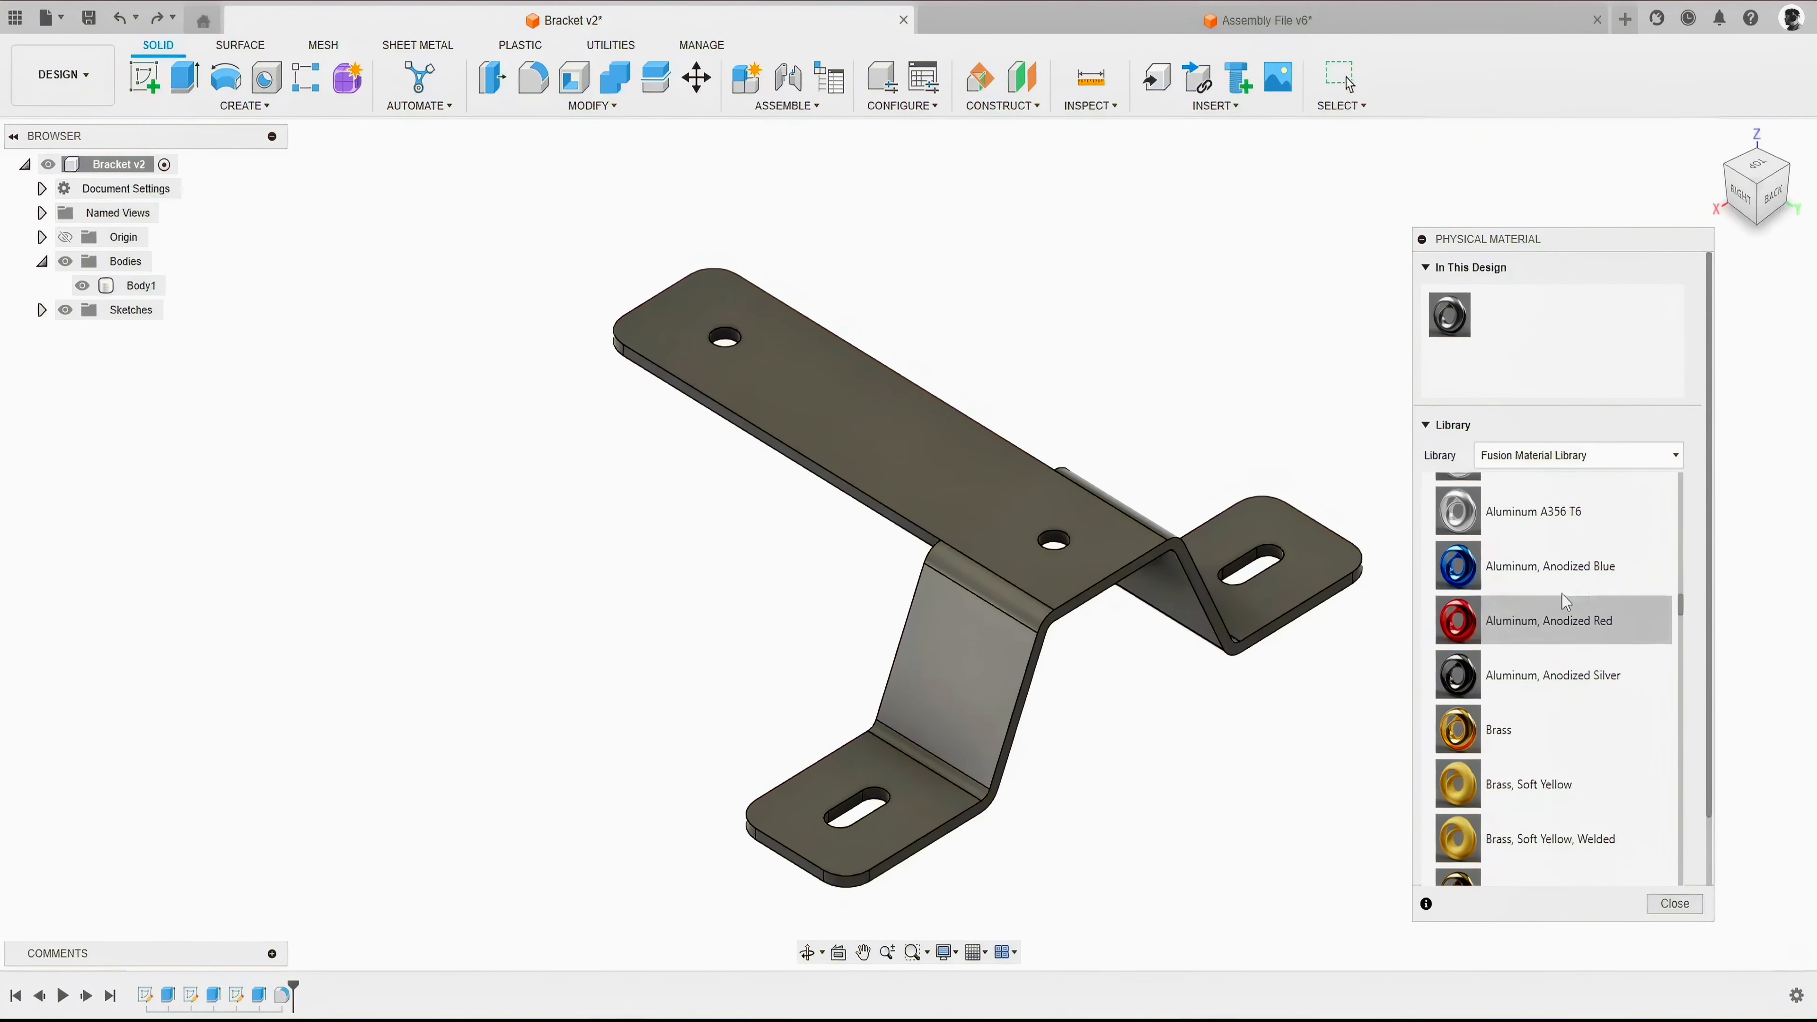
scroll(1552, 608, "down", 8)
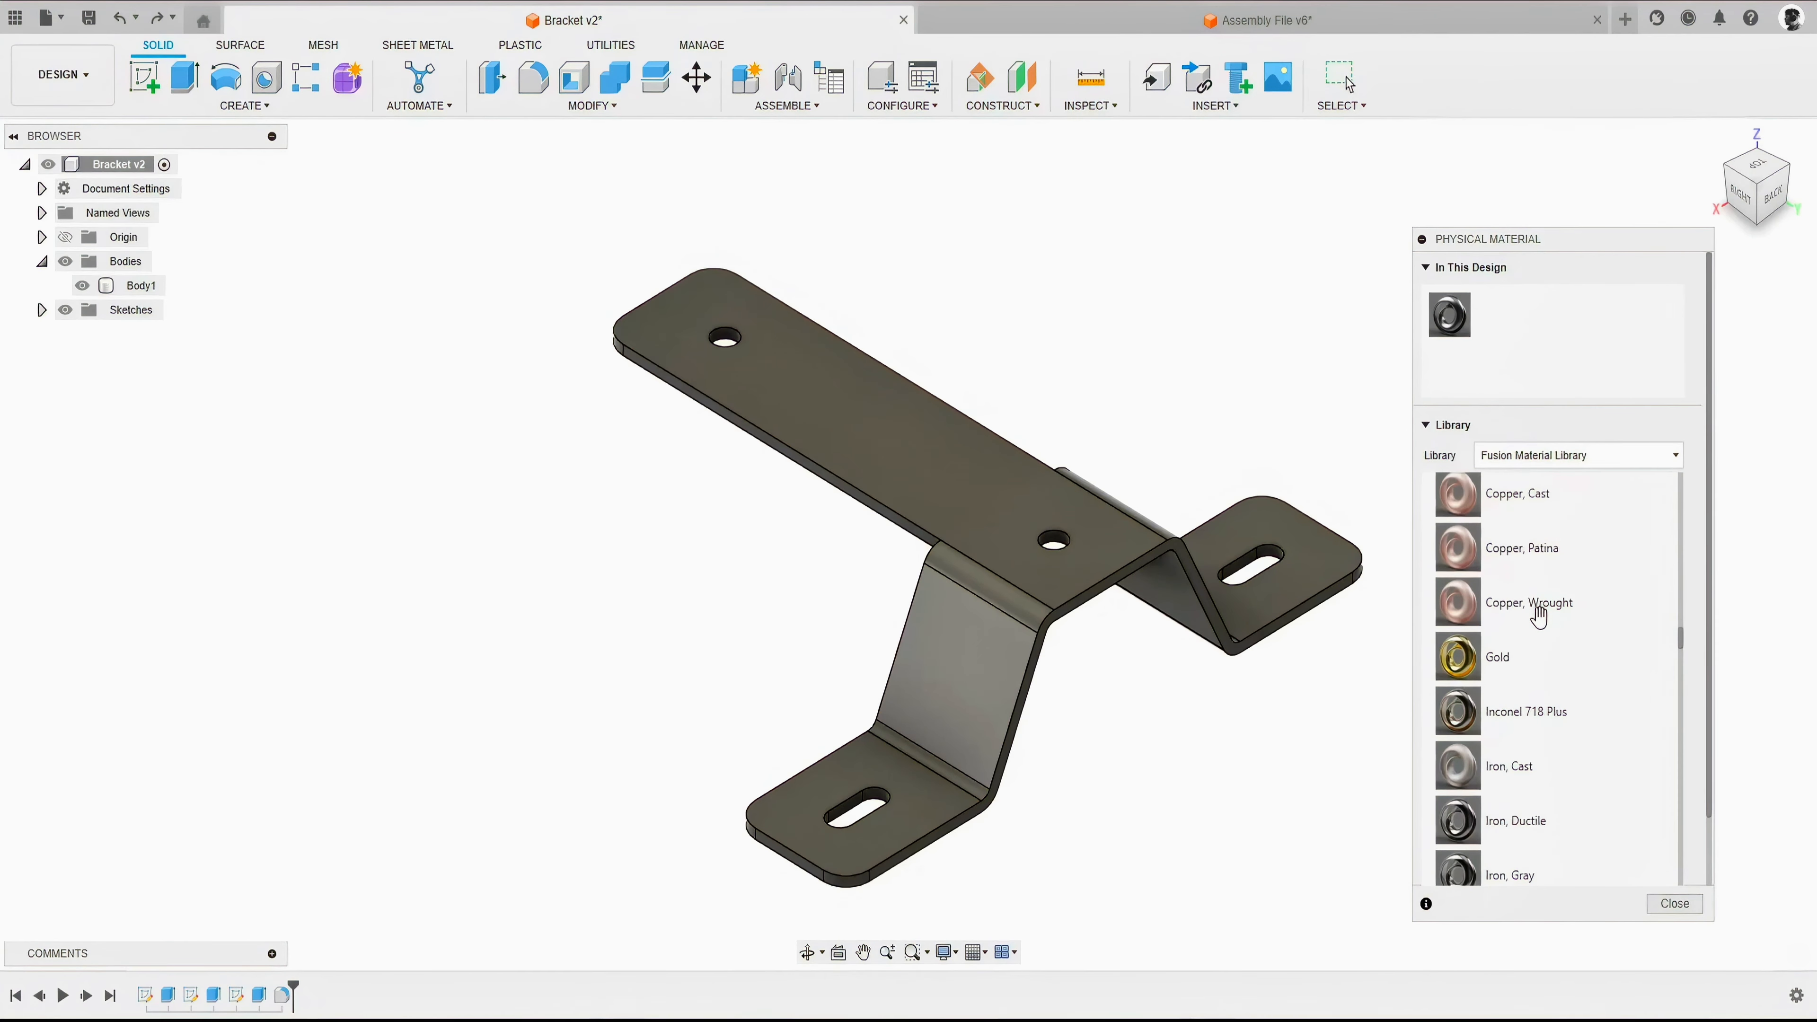
scroll(1538, 615, "down", 10)
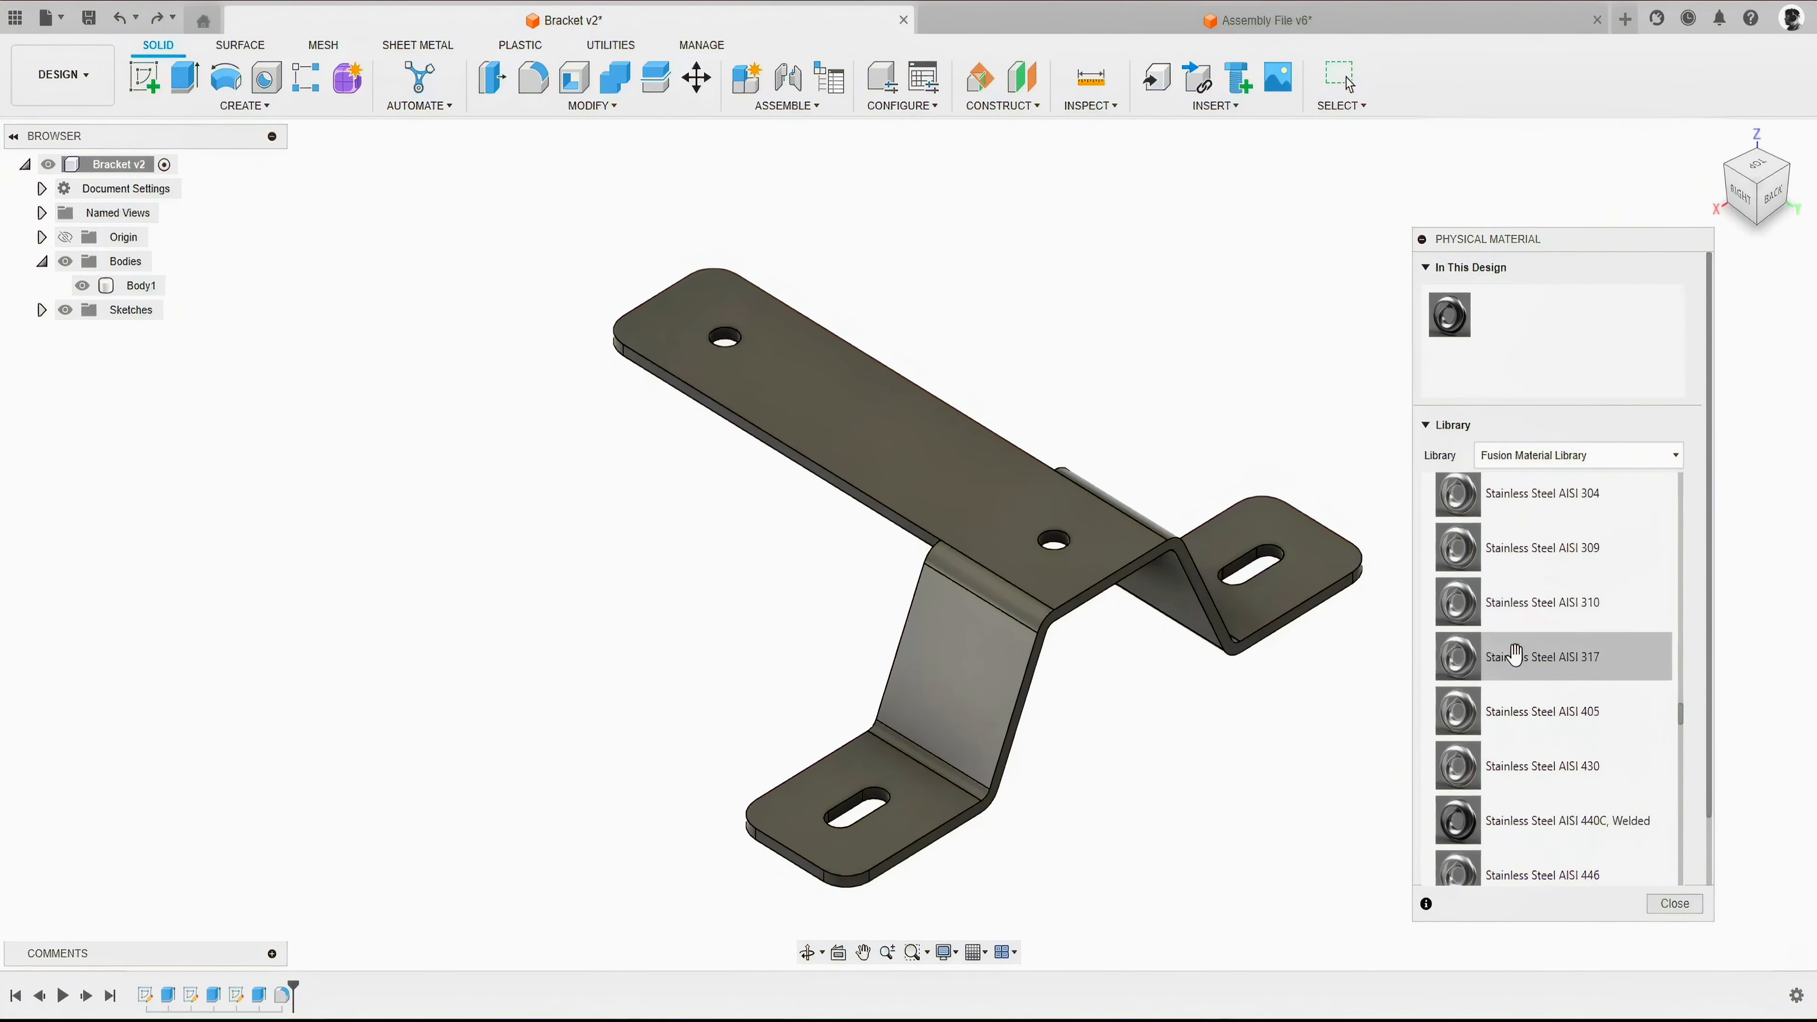
scroll(1516, 647, "down", 5)
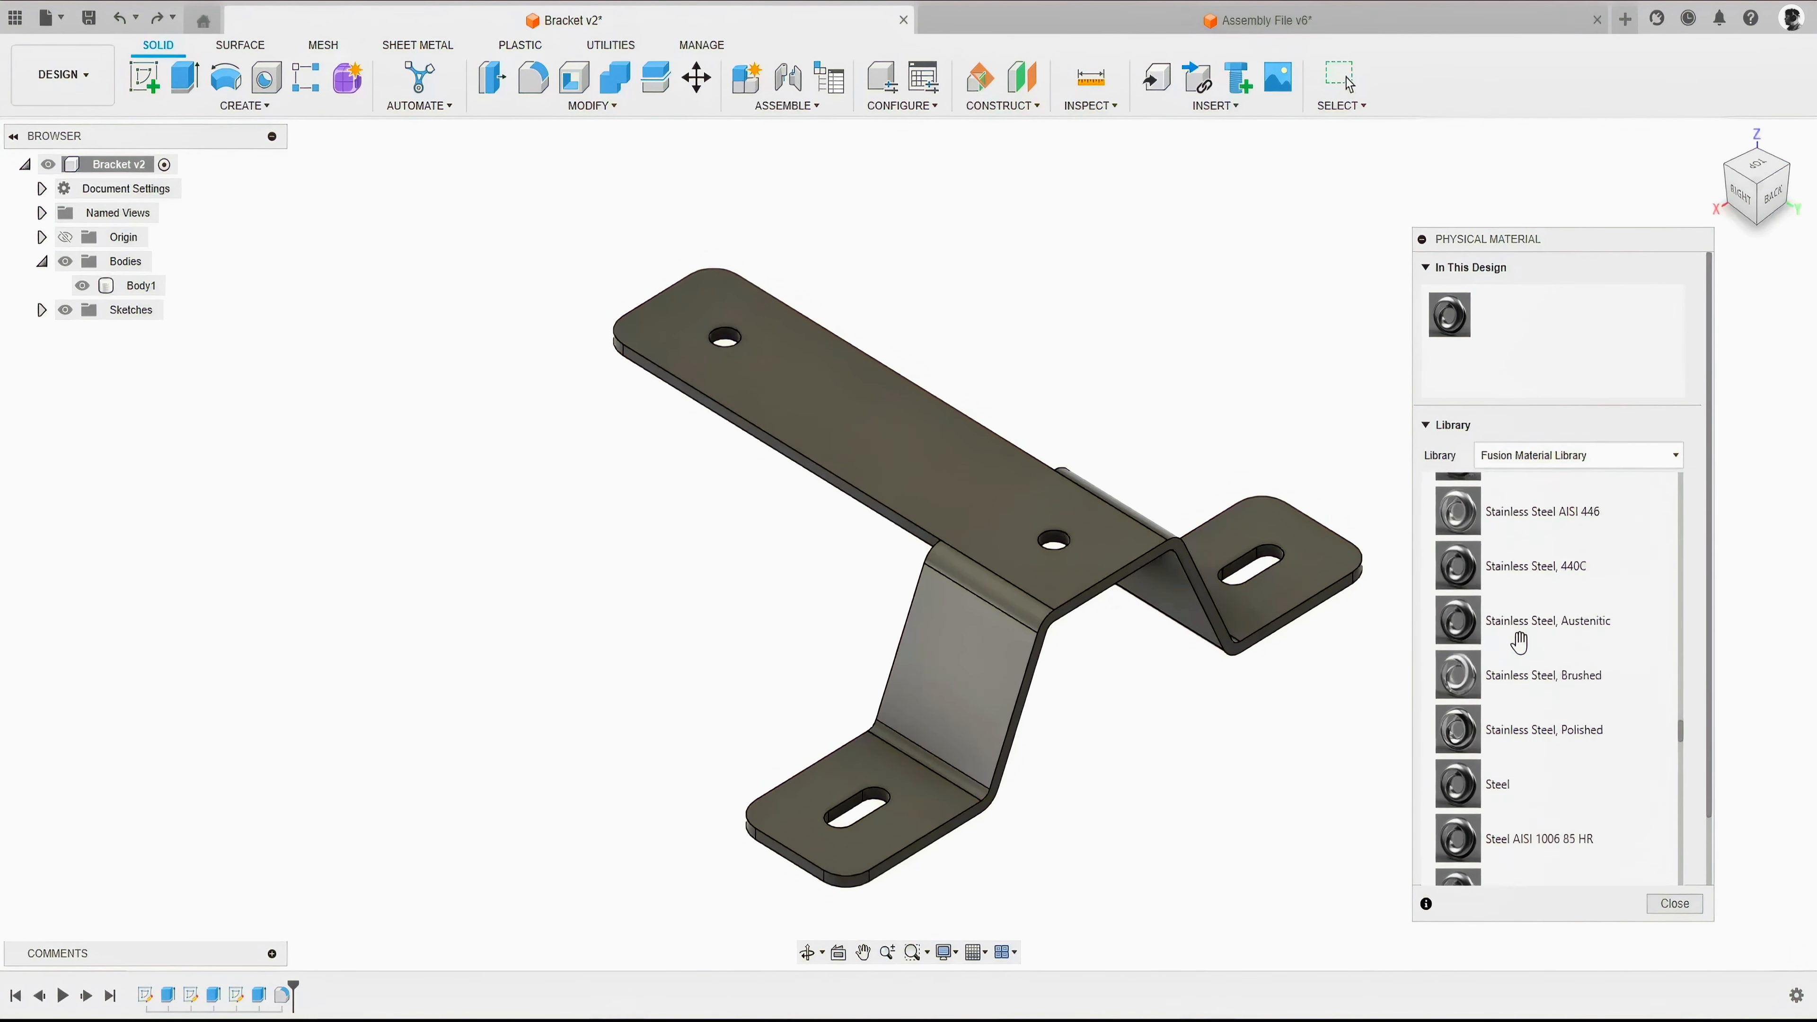
scroll(1517, 640, "down", 2)
left_click_drag(1680, 743, 1681, 685)
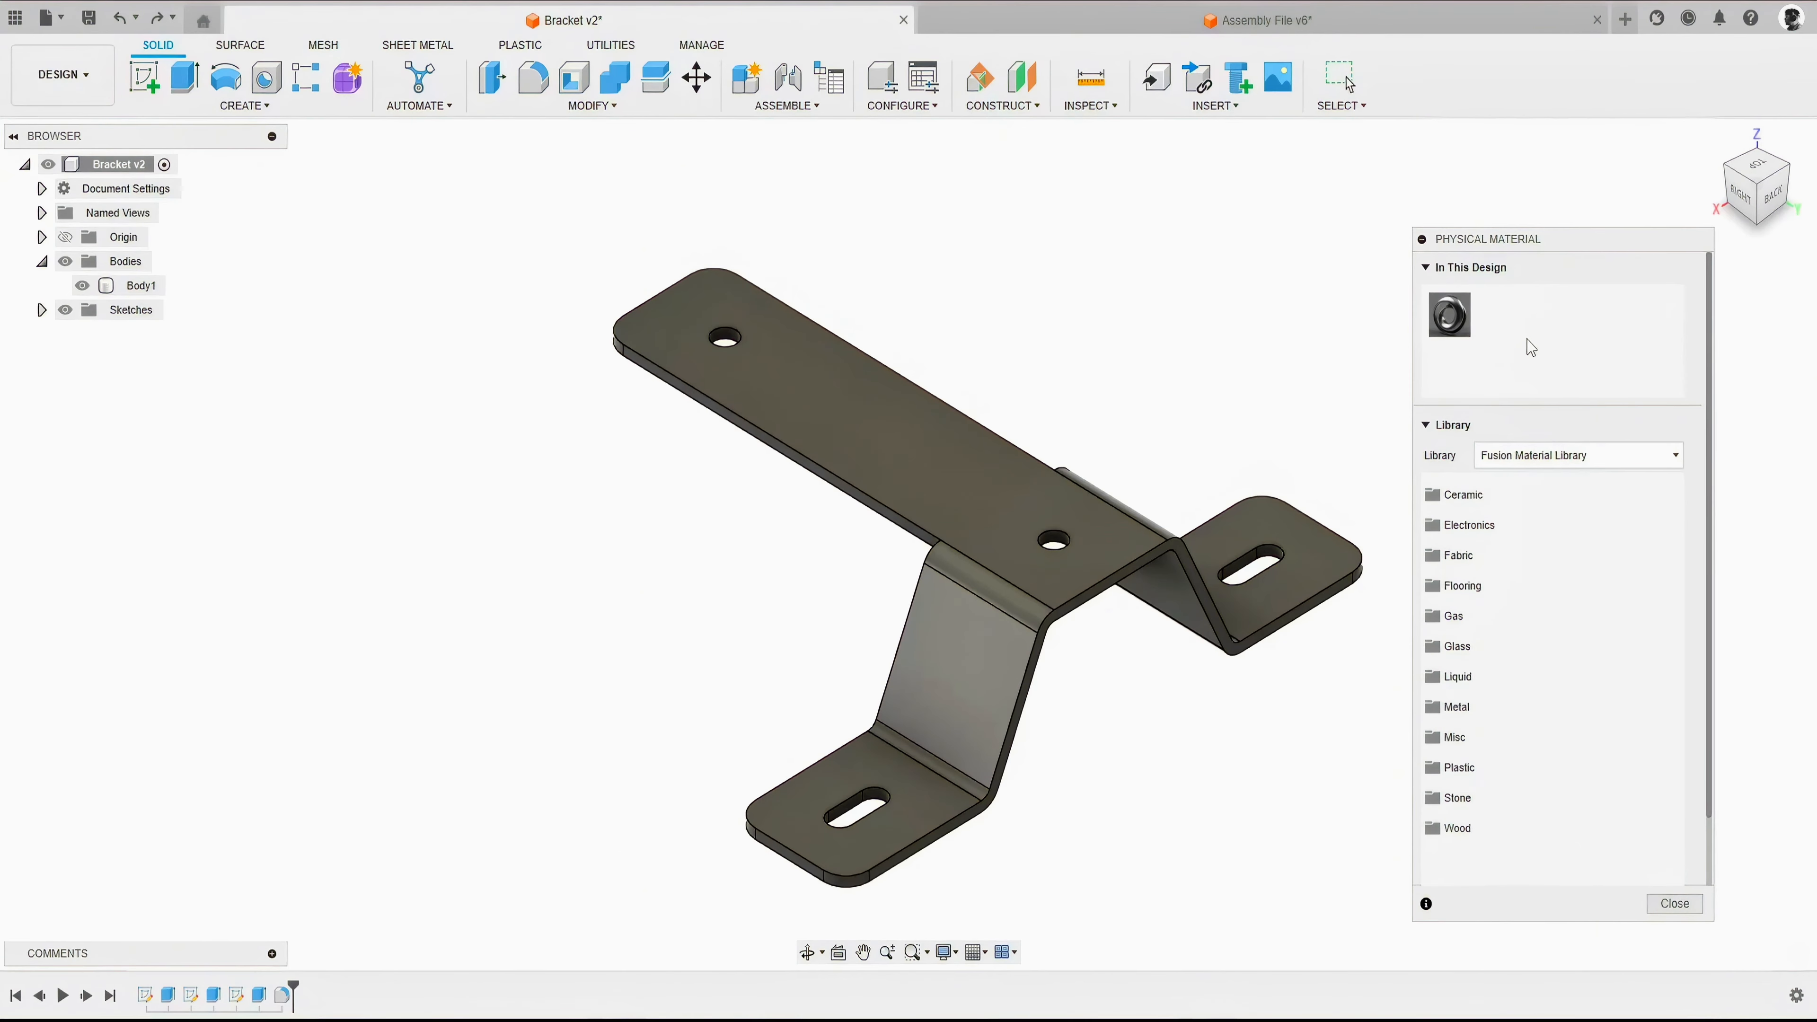
- Assign Aluminum from the Metal category to the bracket by replacing the material used in this design
left_click(937, 452)
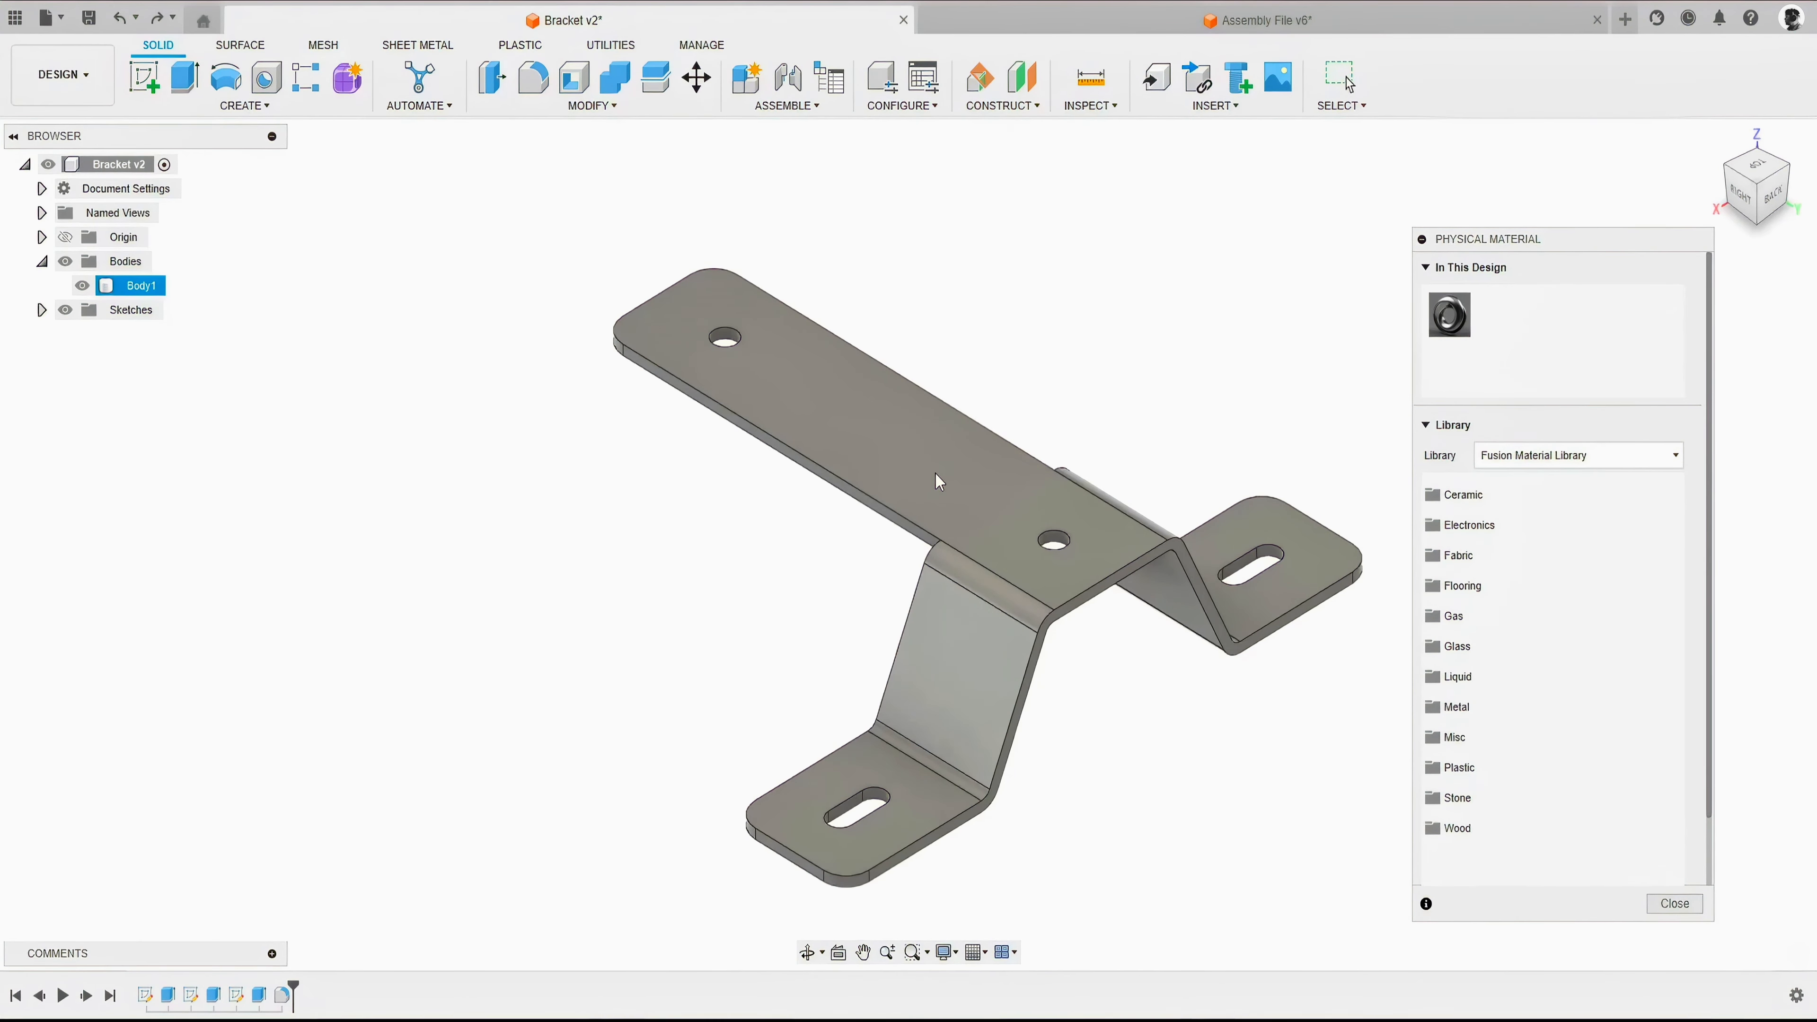
left_click(1463, 706)
scroll(1484, 694, "down", 4)
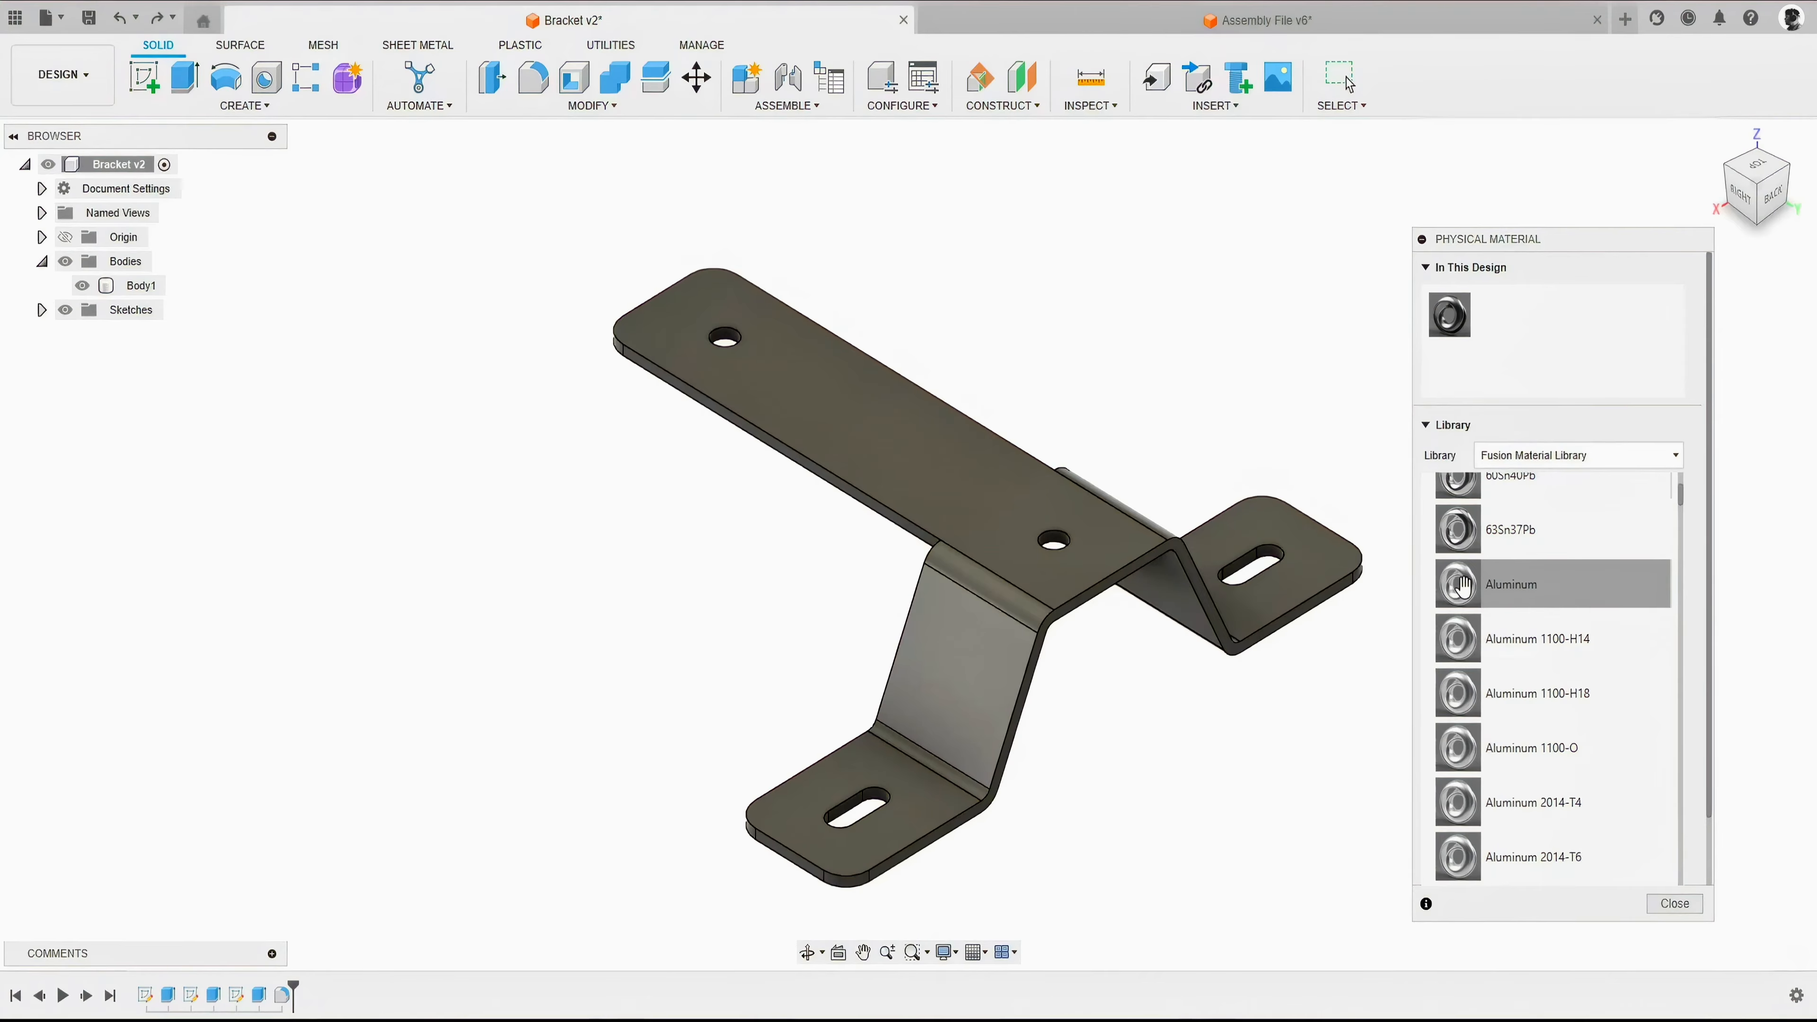
left_click_drag(1461, 586, 1448, 318)
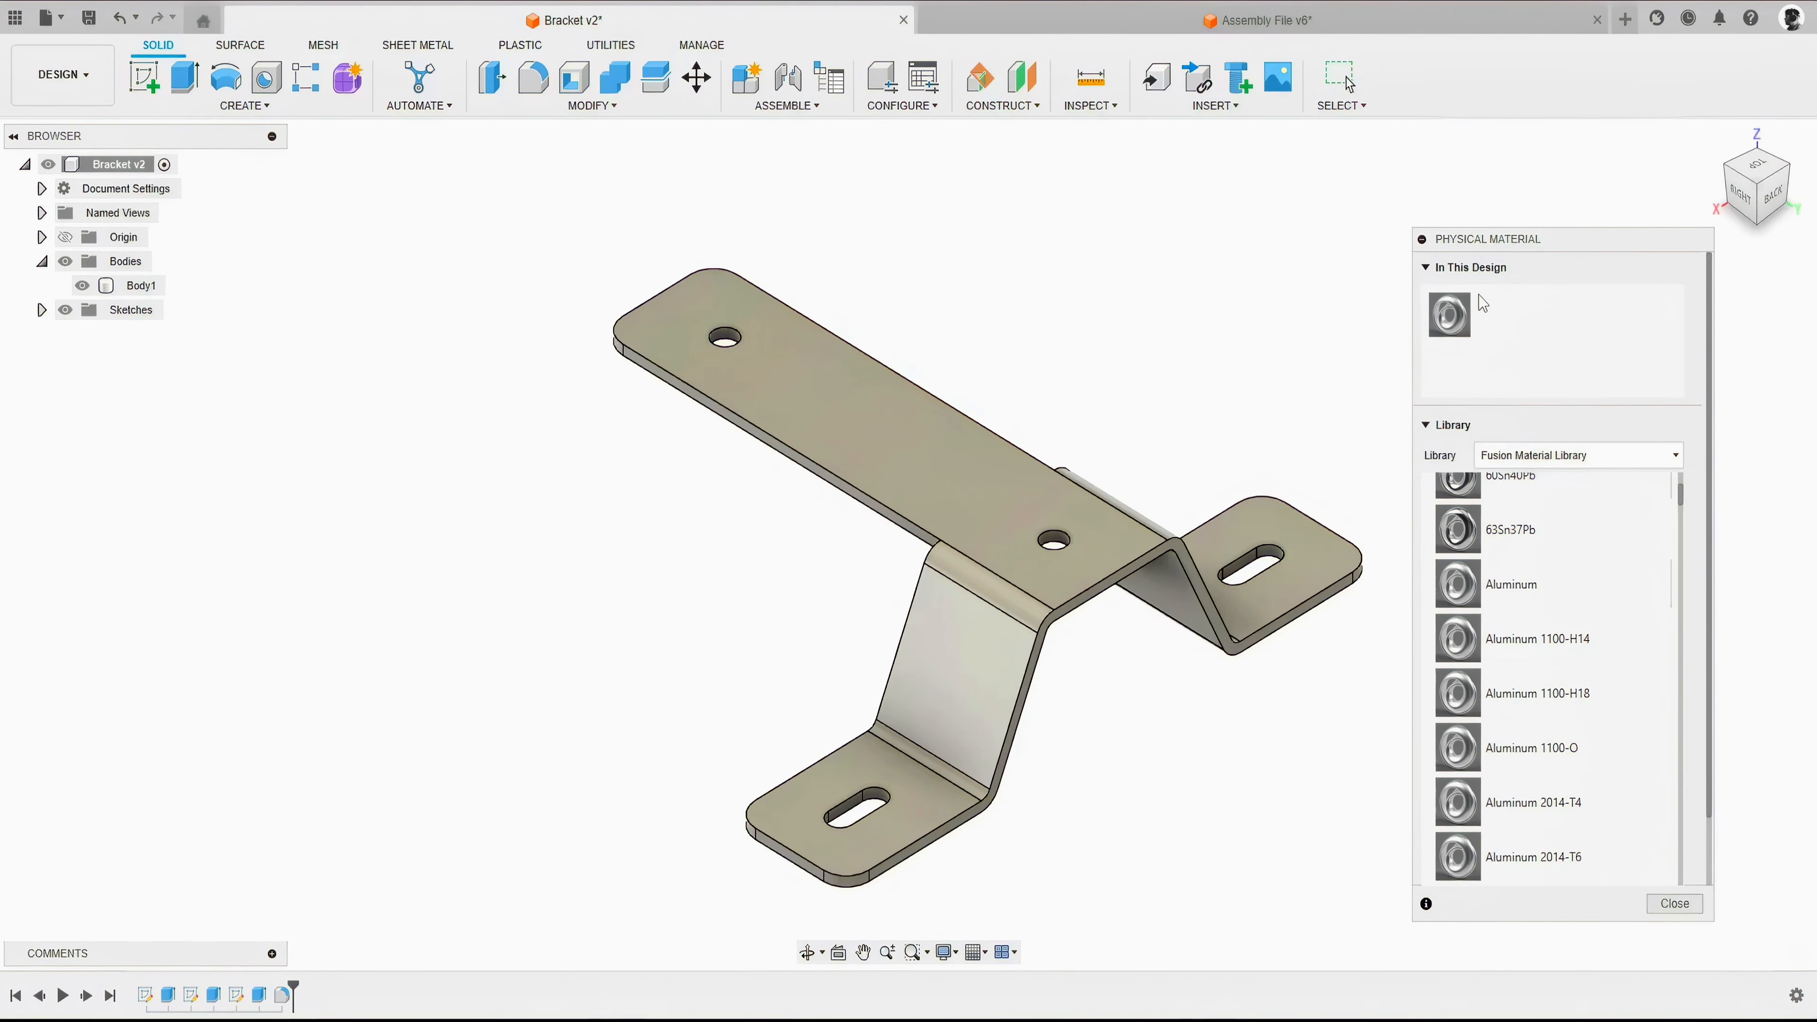
- Inspect the bracket from another angle, and examine the Aluminum material's advanced physical properties in the Material Editor
left_click(946, 438)
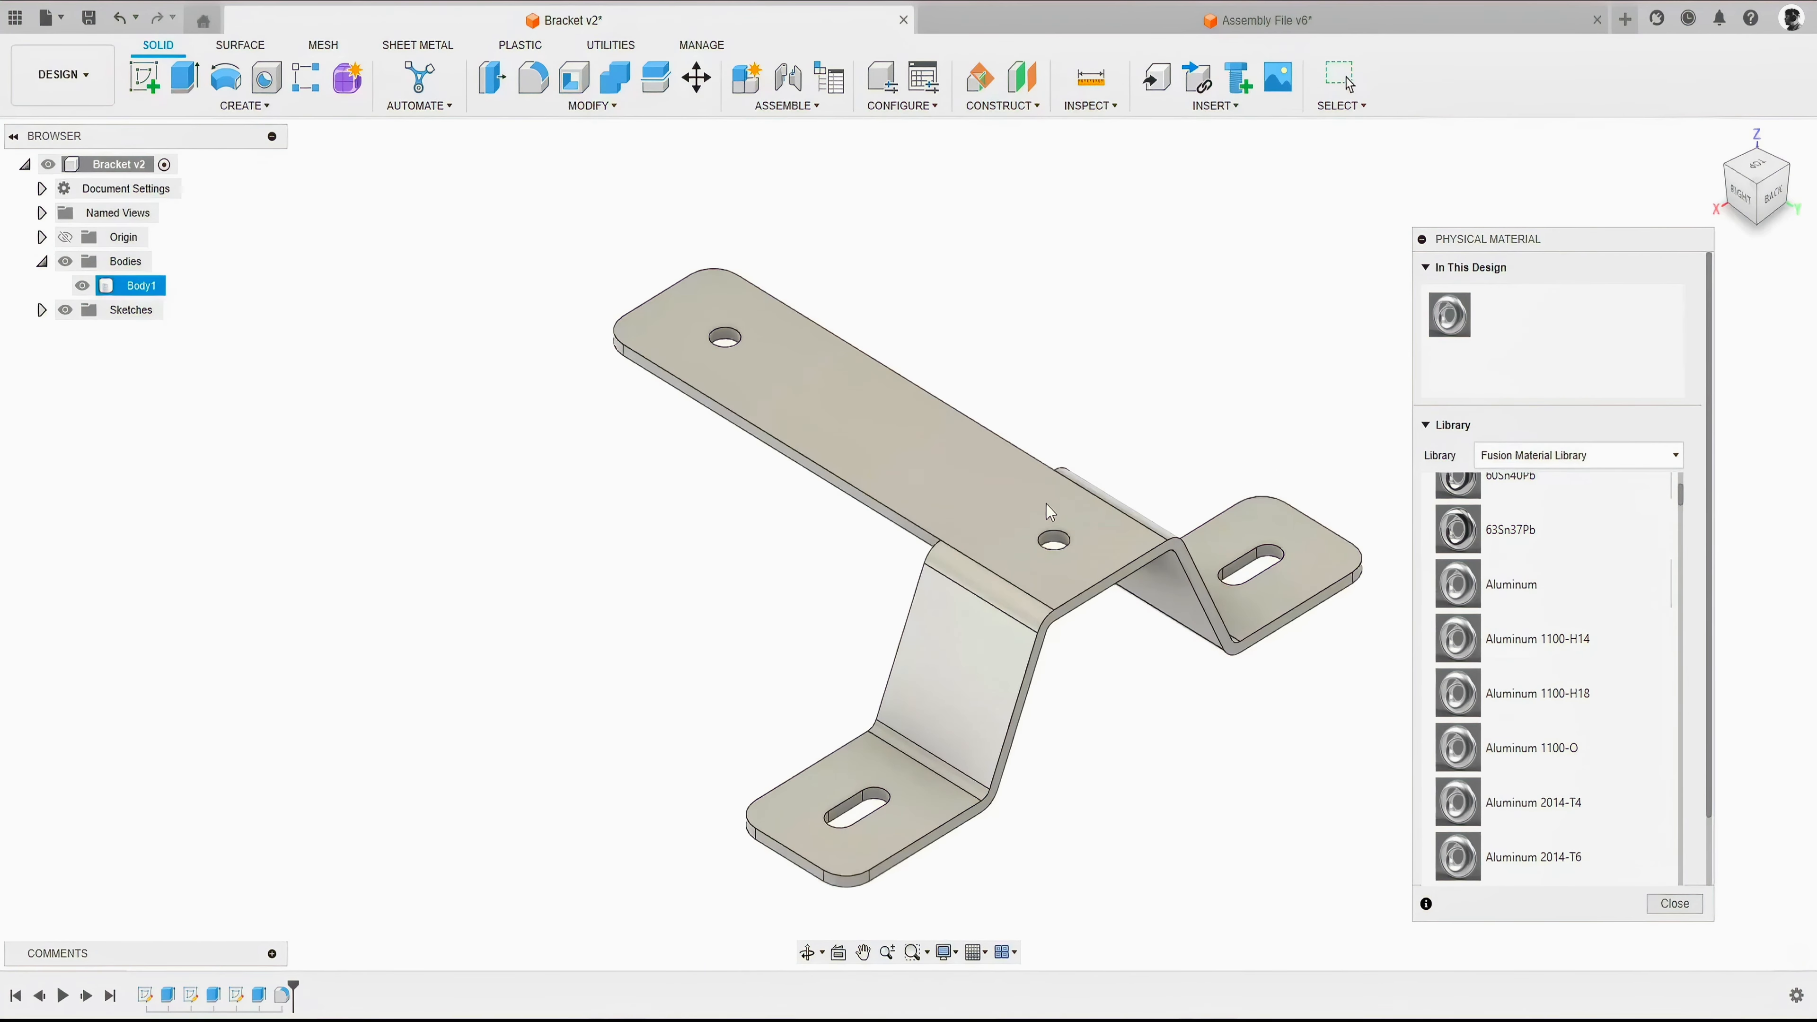
middle_click_drag(884, 513, 702, 507, "shift")
left_click(703, 506)
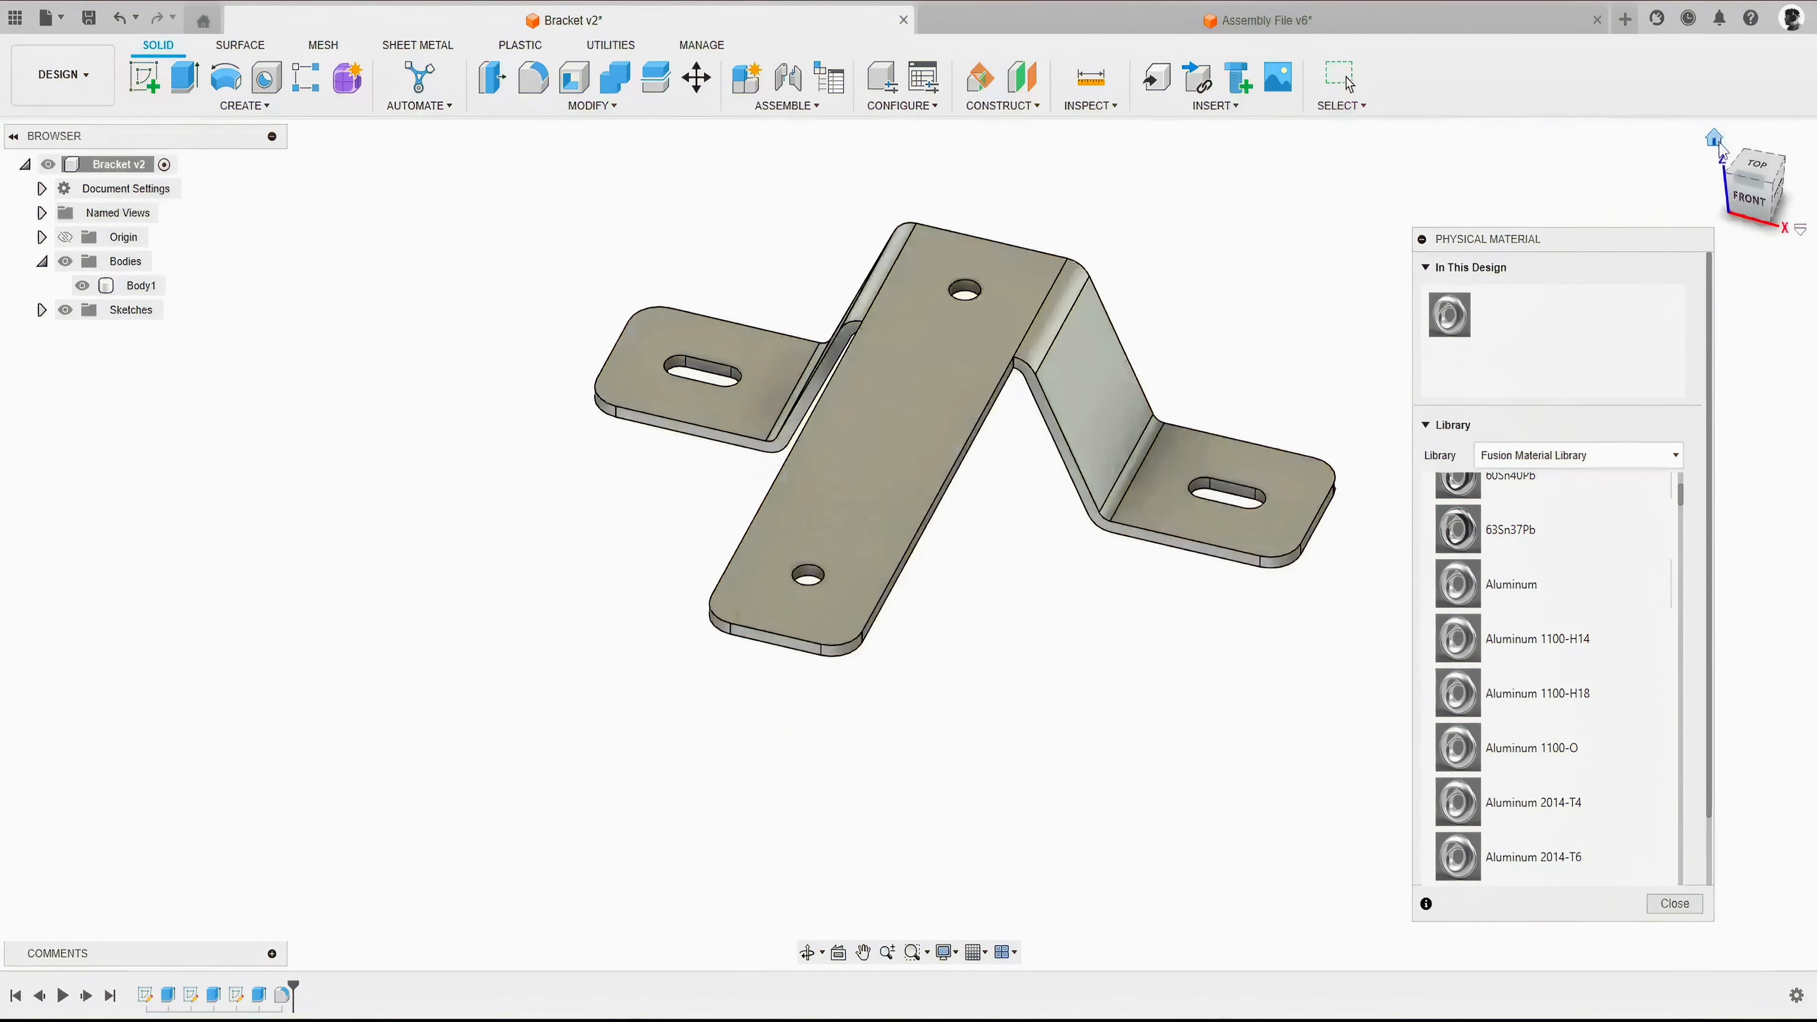
left_click(1717, 143)
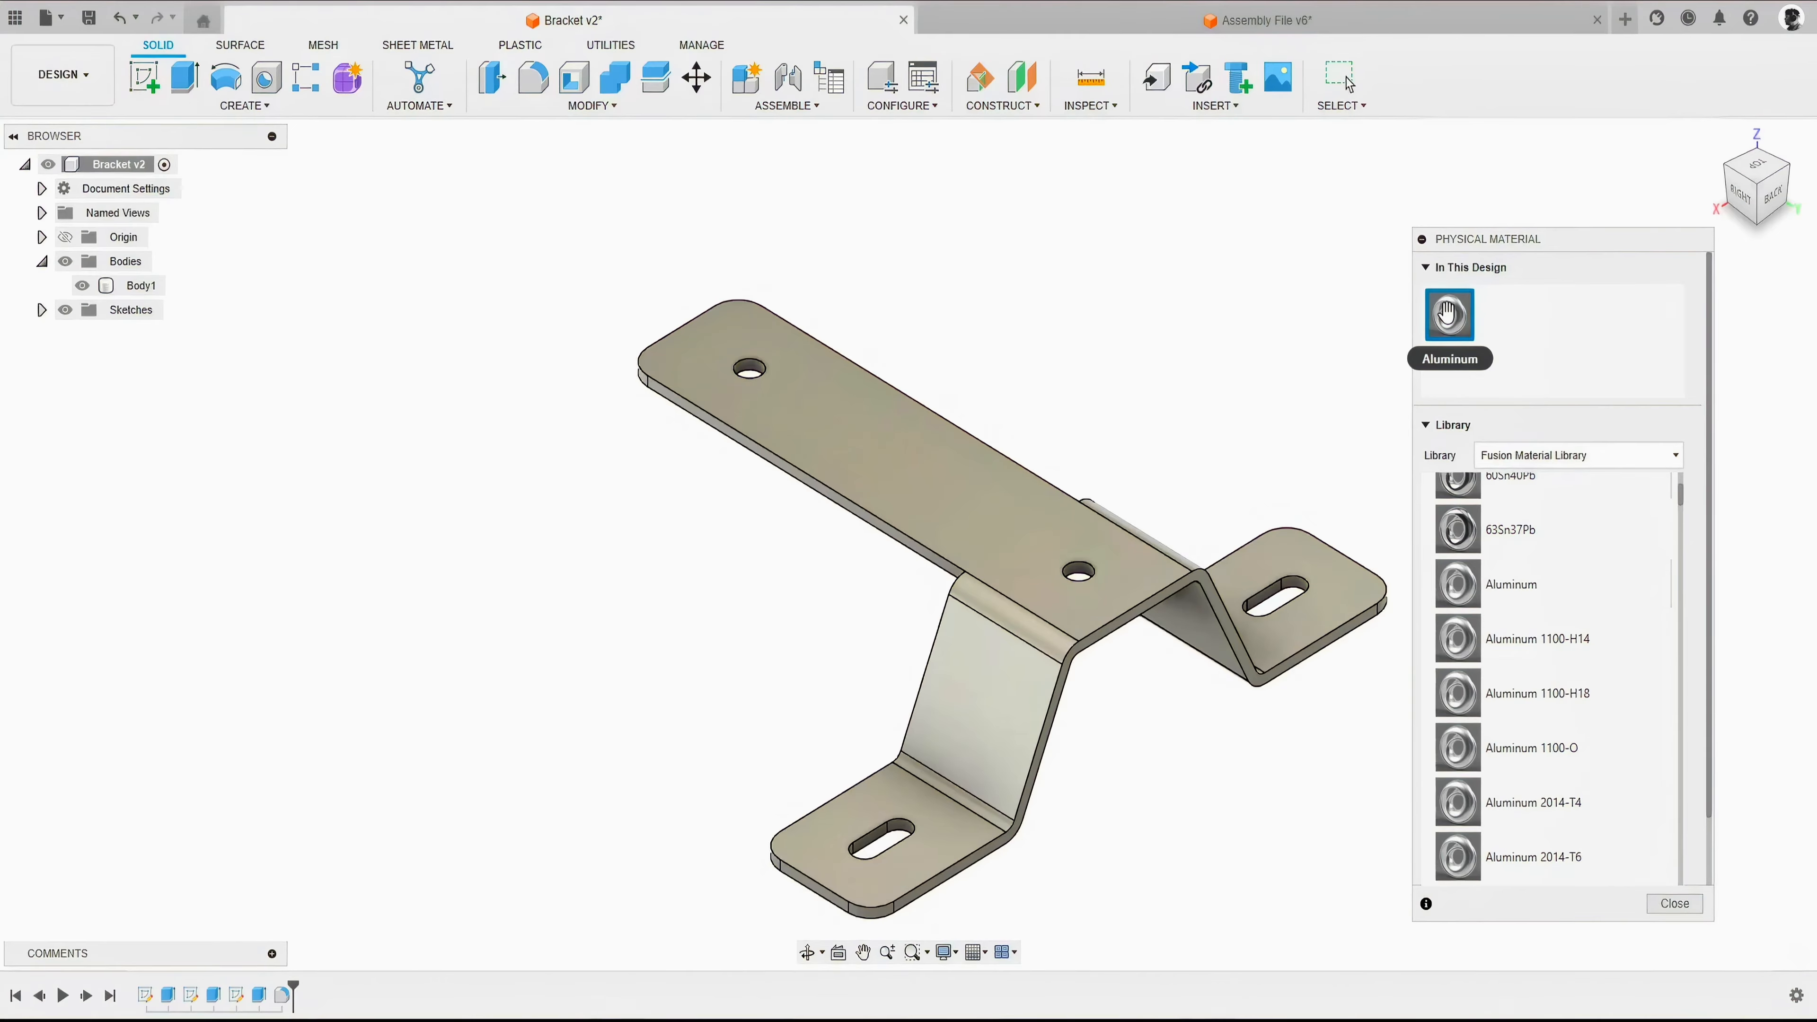
right_click(1449, 317)
left_click(1488, 328)
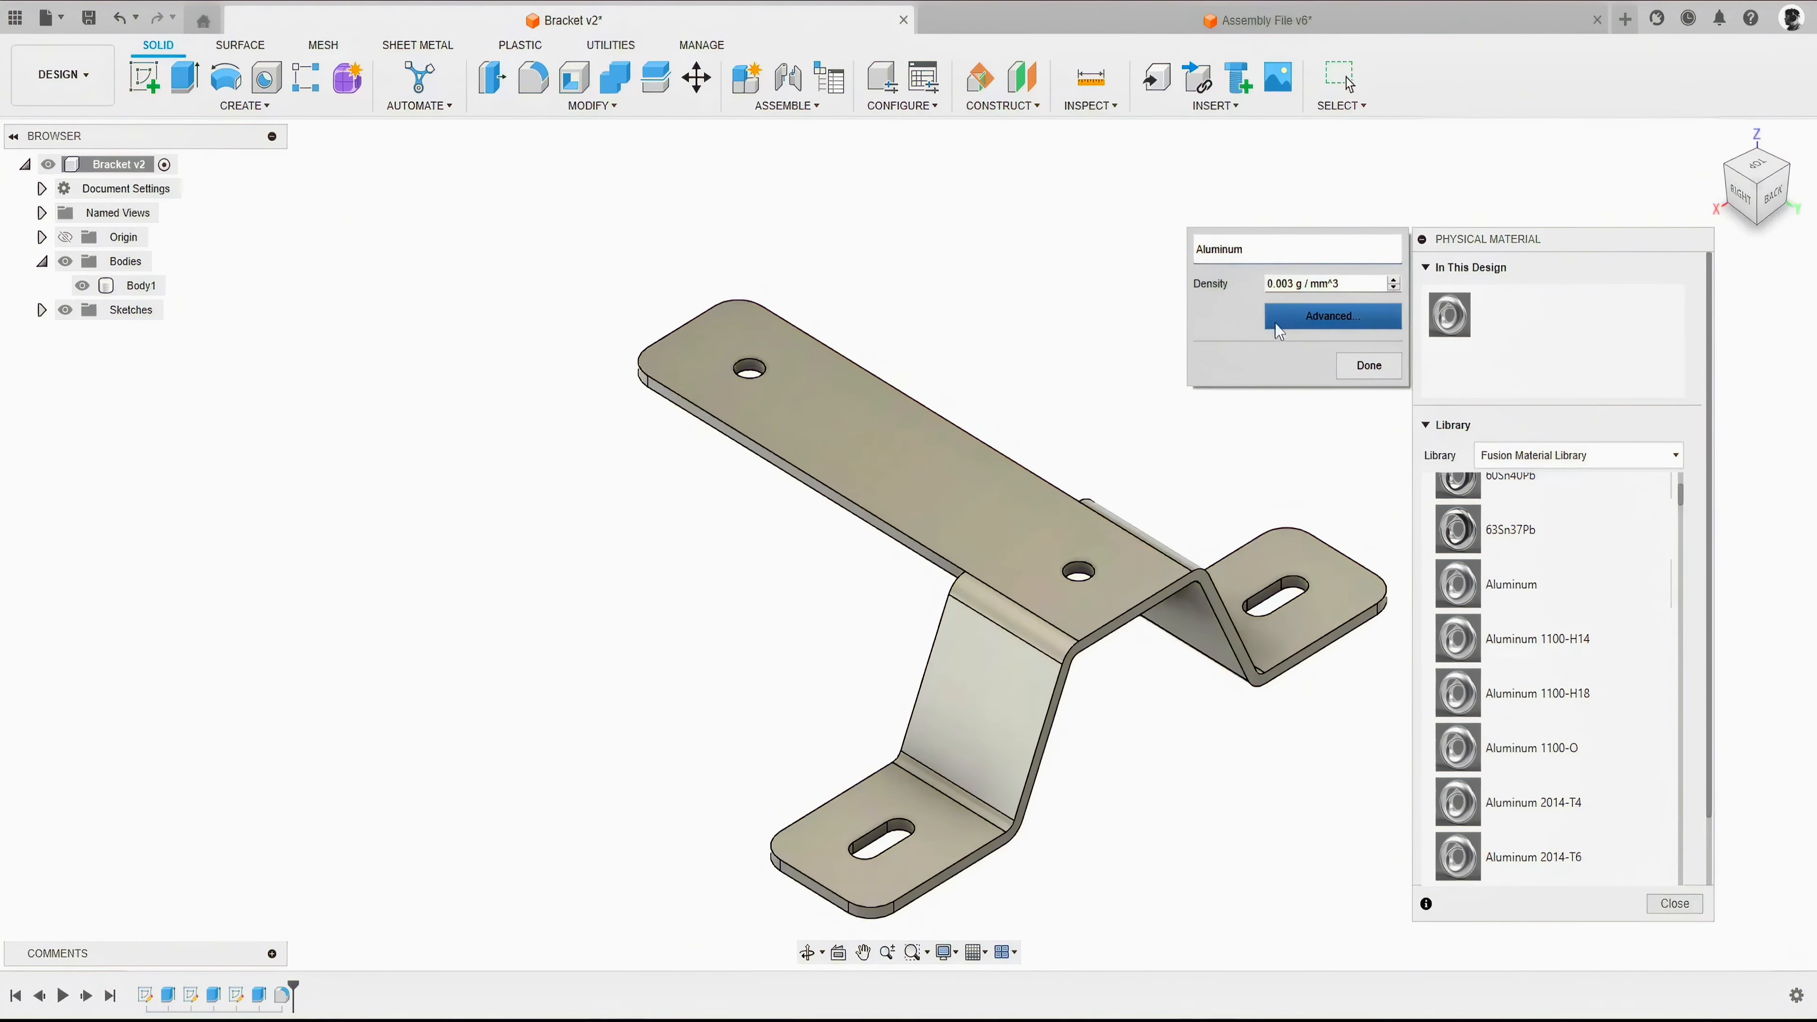
left_click(1326, 318)
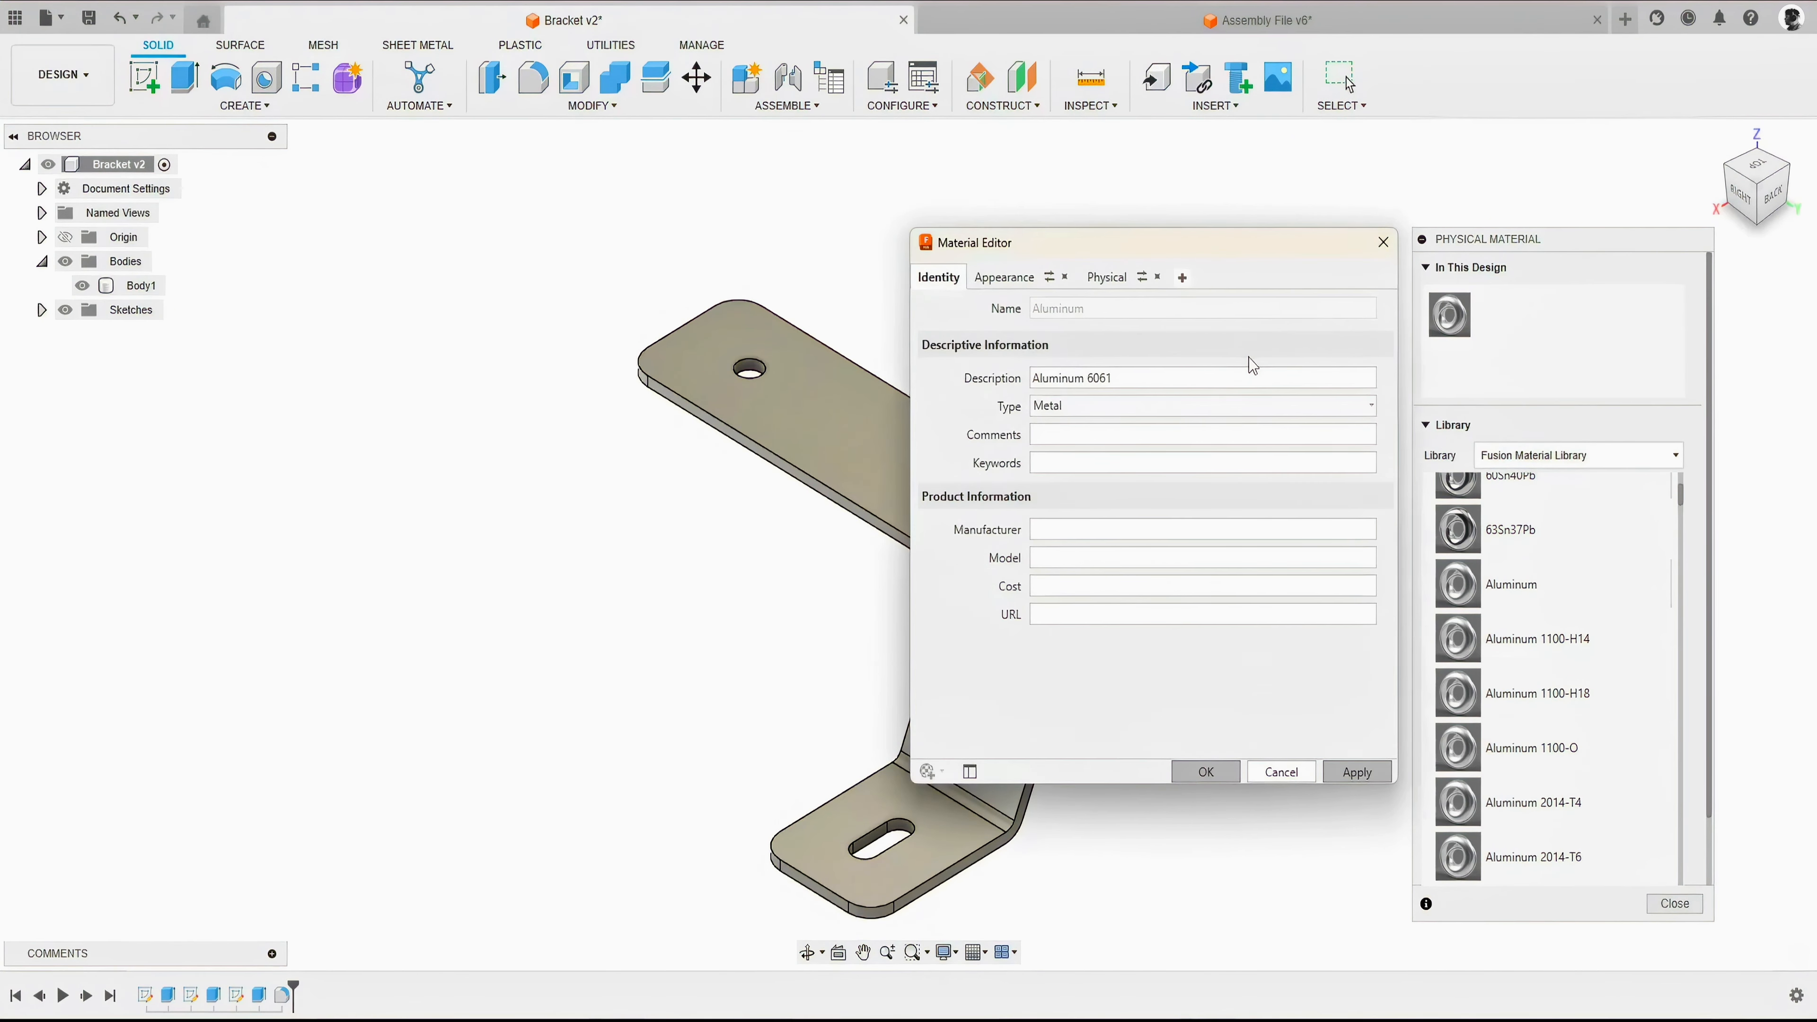
left_click(1105, 280)
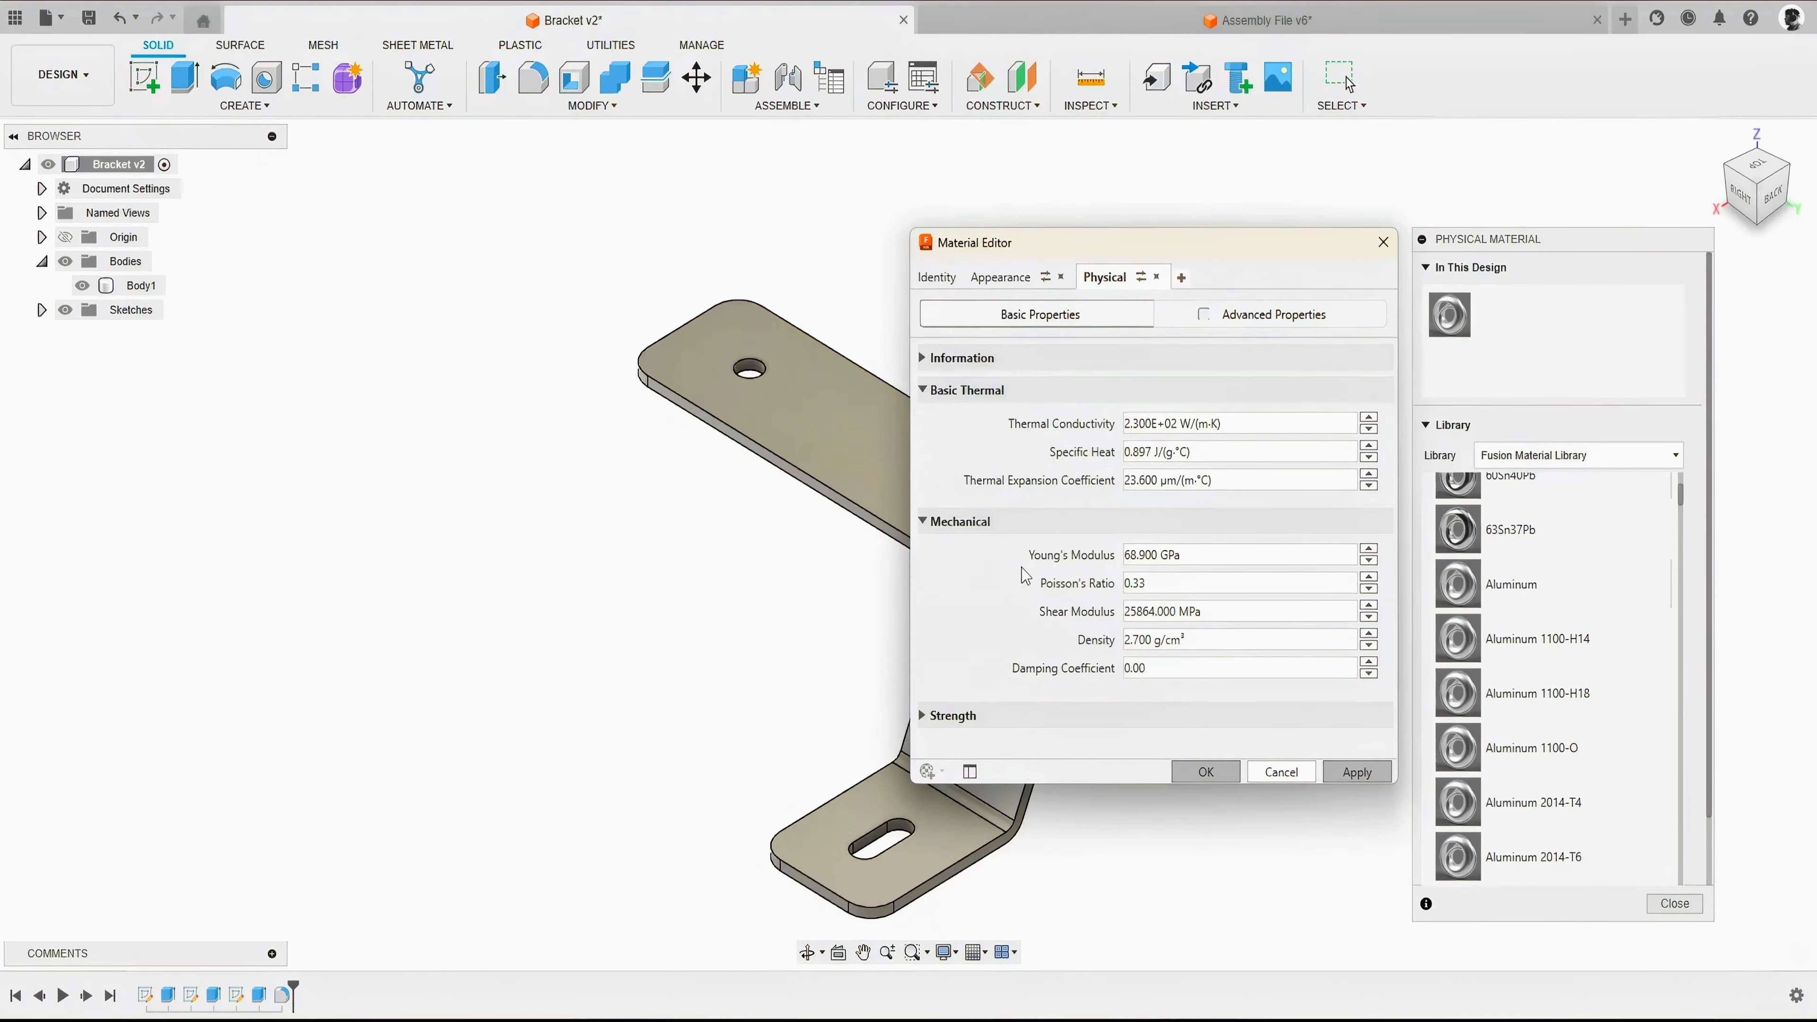
left_click(1263, 773)
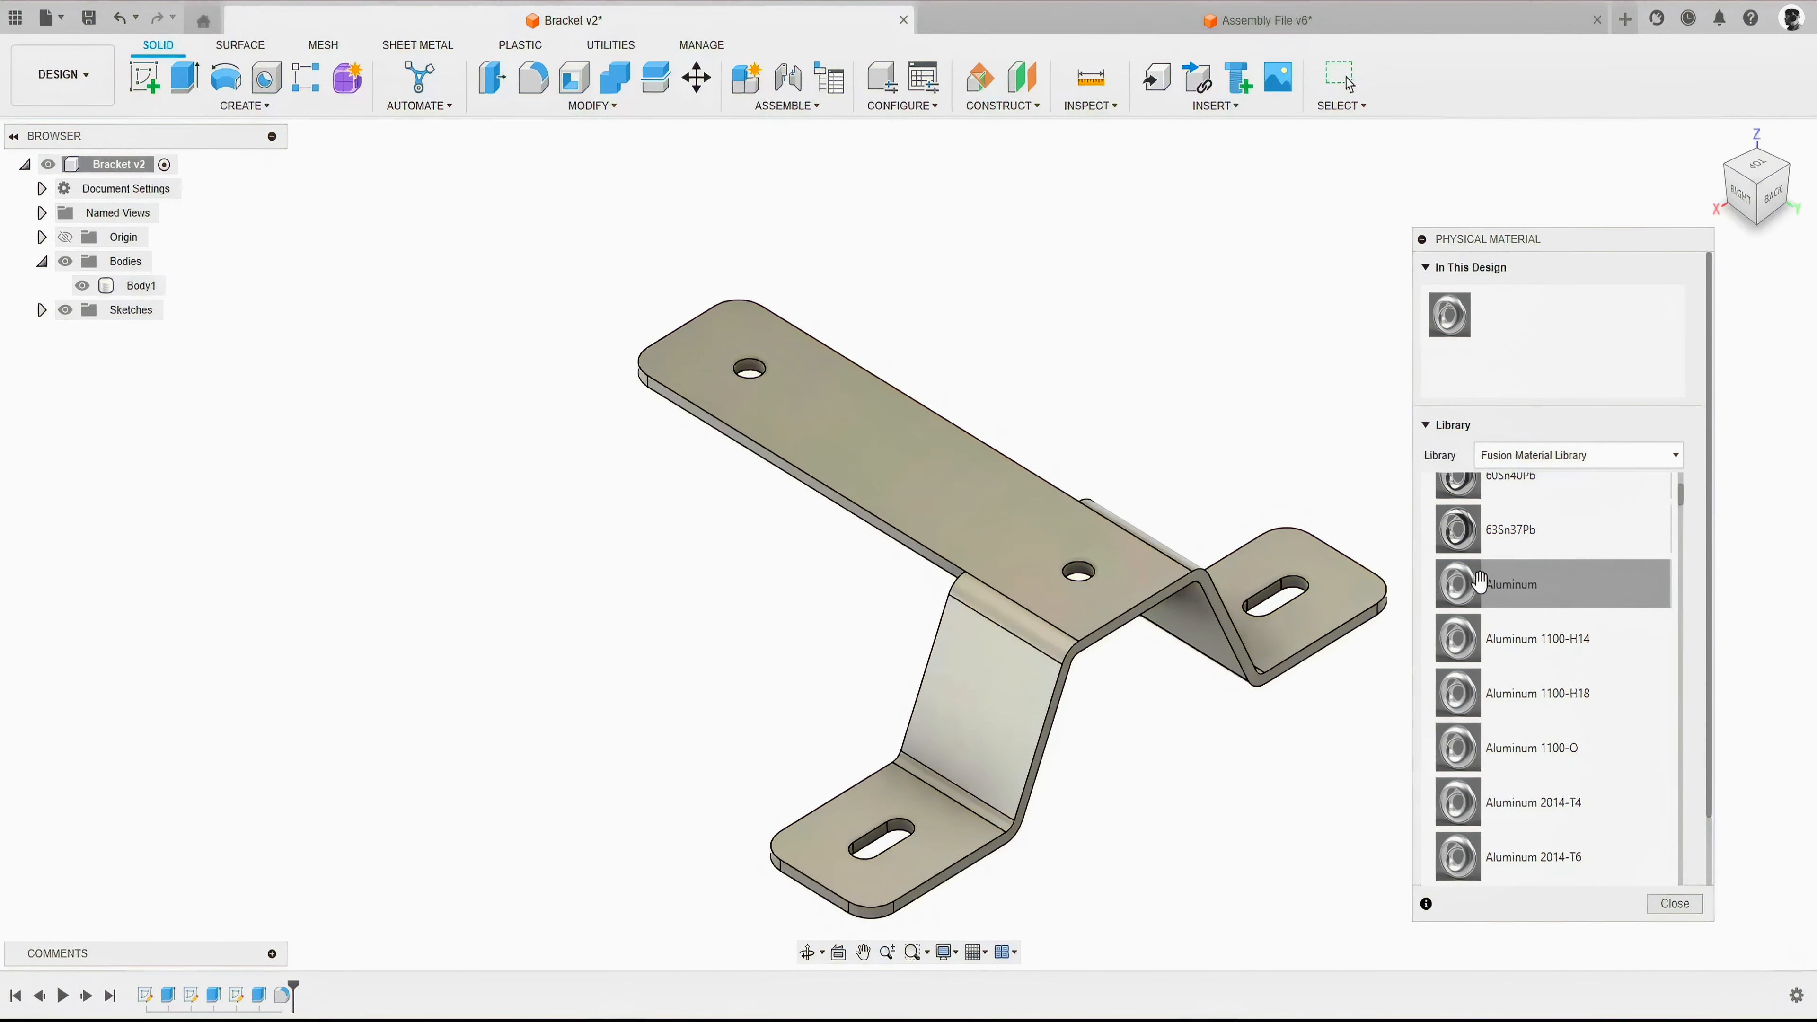
- Apply Porcelain from the Ceramic category of the Fusion Material Library to the bracket body
scroll(1475, 595, "up", 4)
left_click(1470, 676)
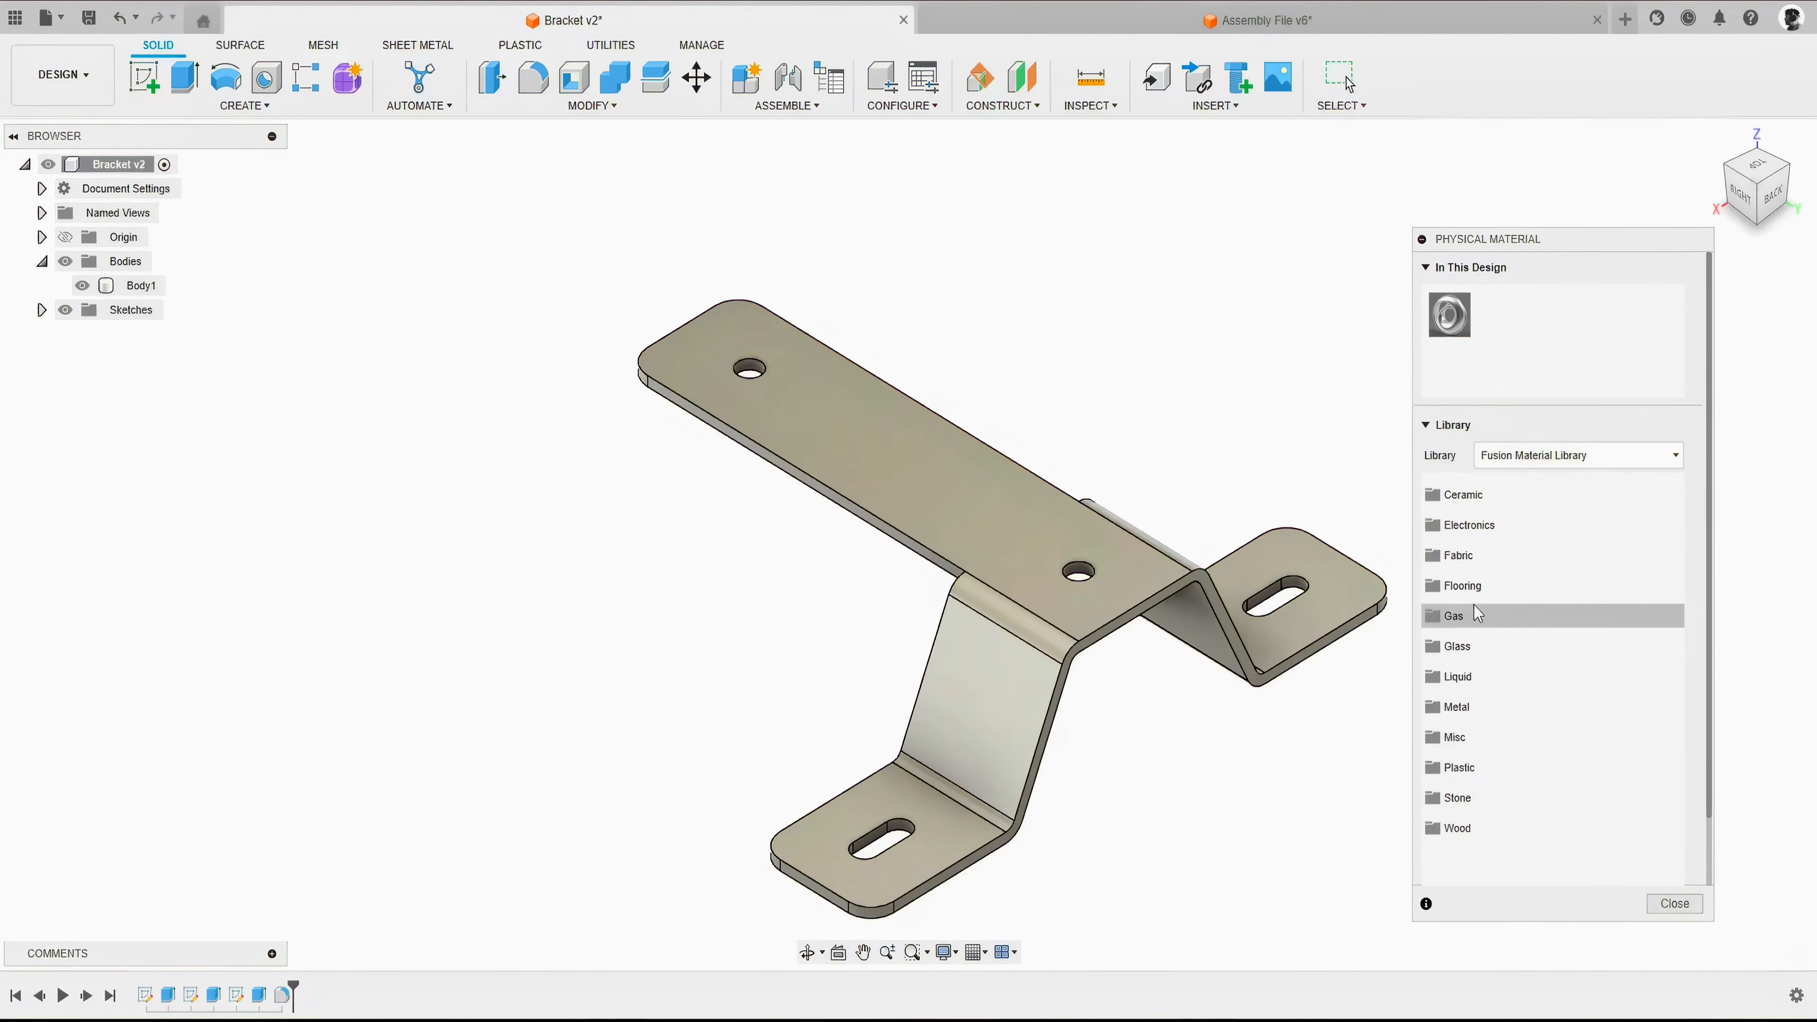
left_click(1460, 495)
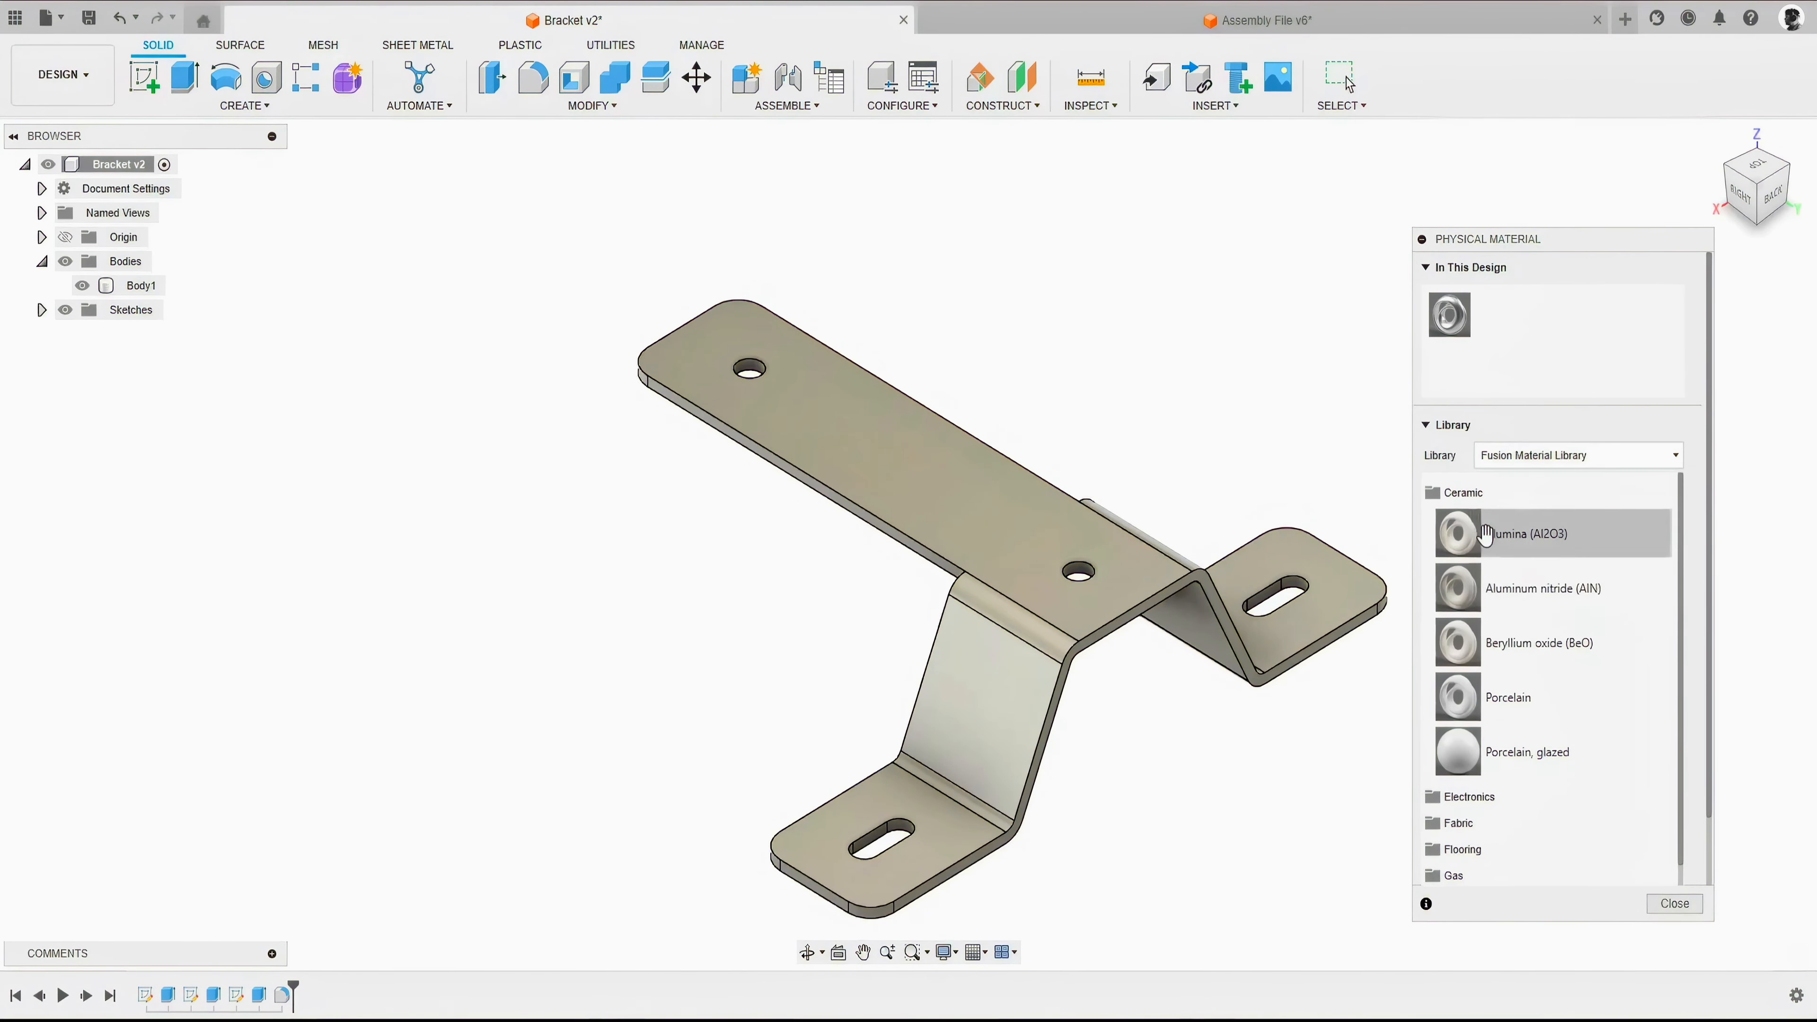
left_click_drag(1462, 699, 1259, 570)
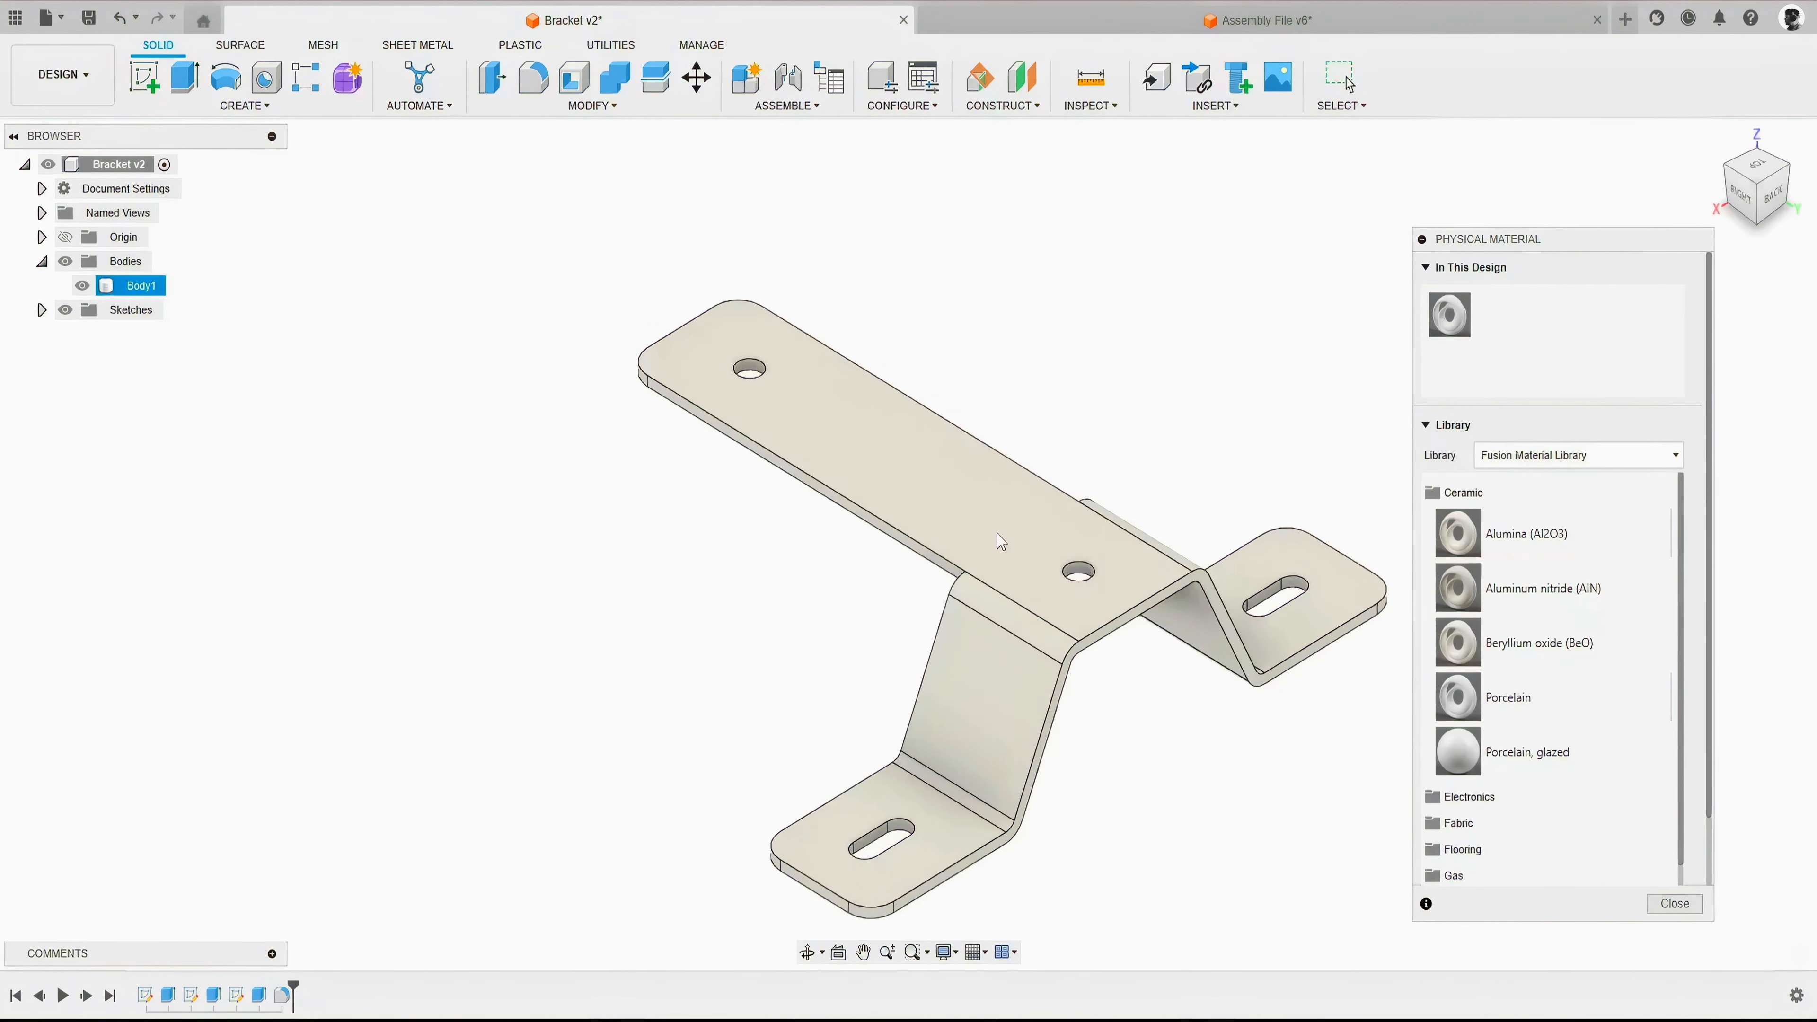
- Replace the material used in this design with Steel from the Fusion Material Library, and close the physical material settings
left_click(1434, 311)
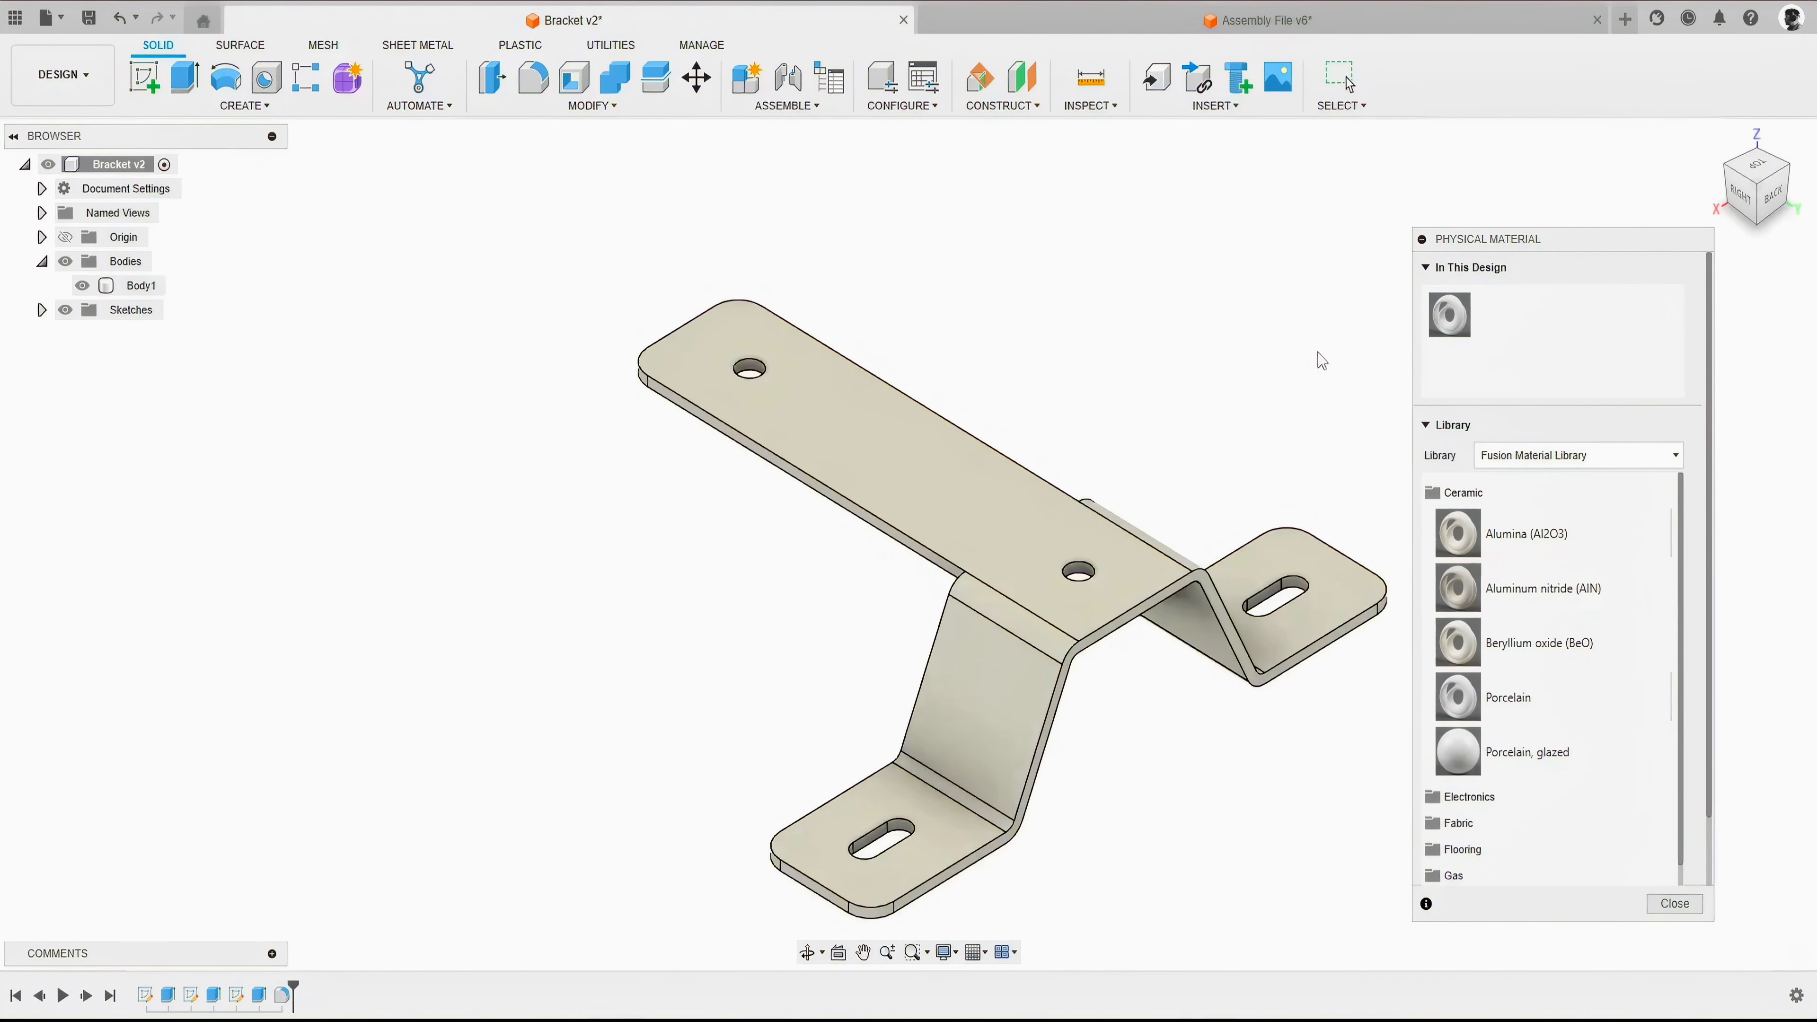
scroll(1477, 540, "down", 10)
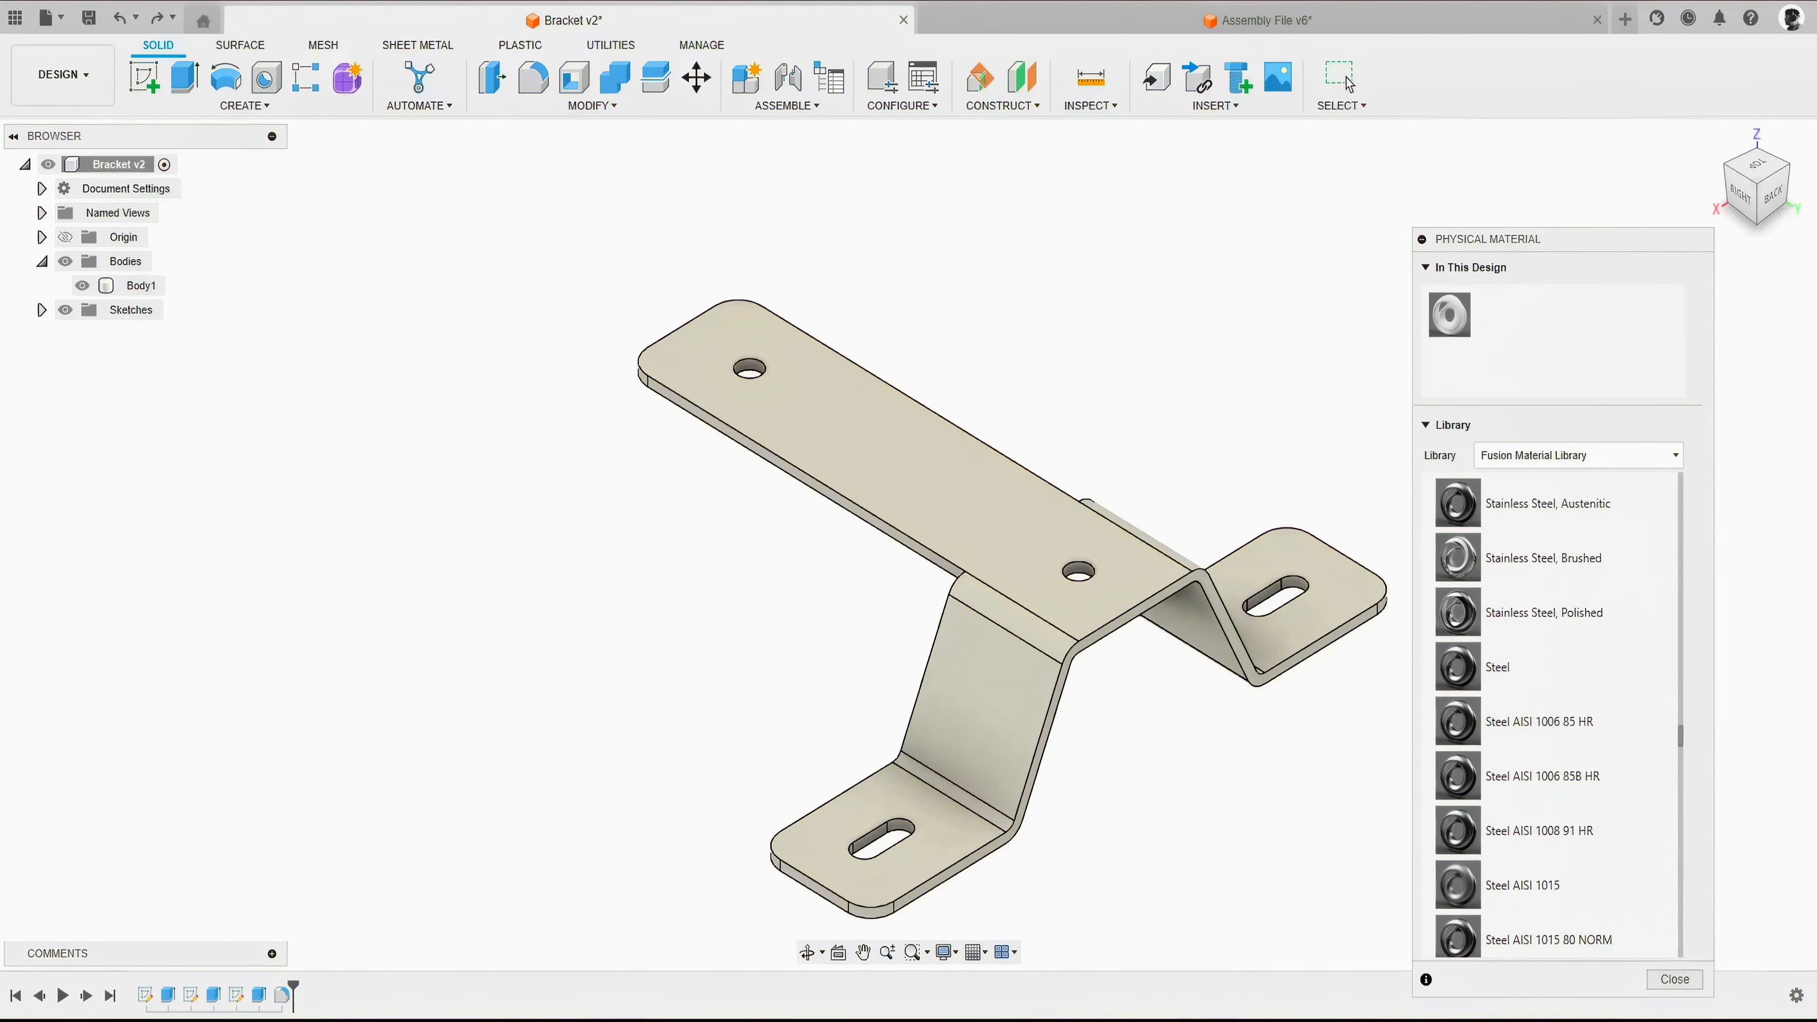
left_click_drag(1458, 667, 1448, 314)
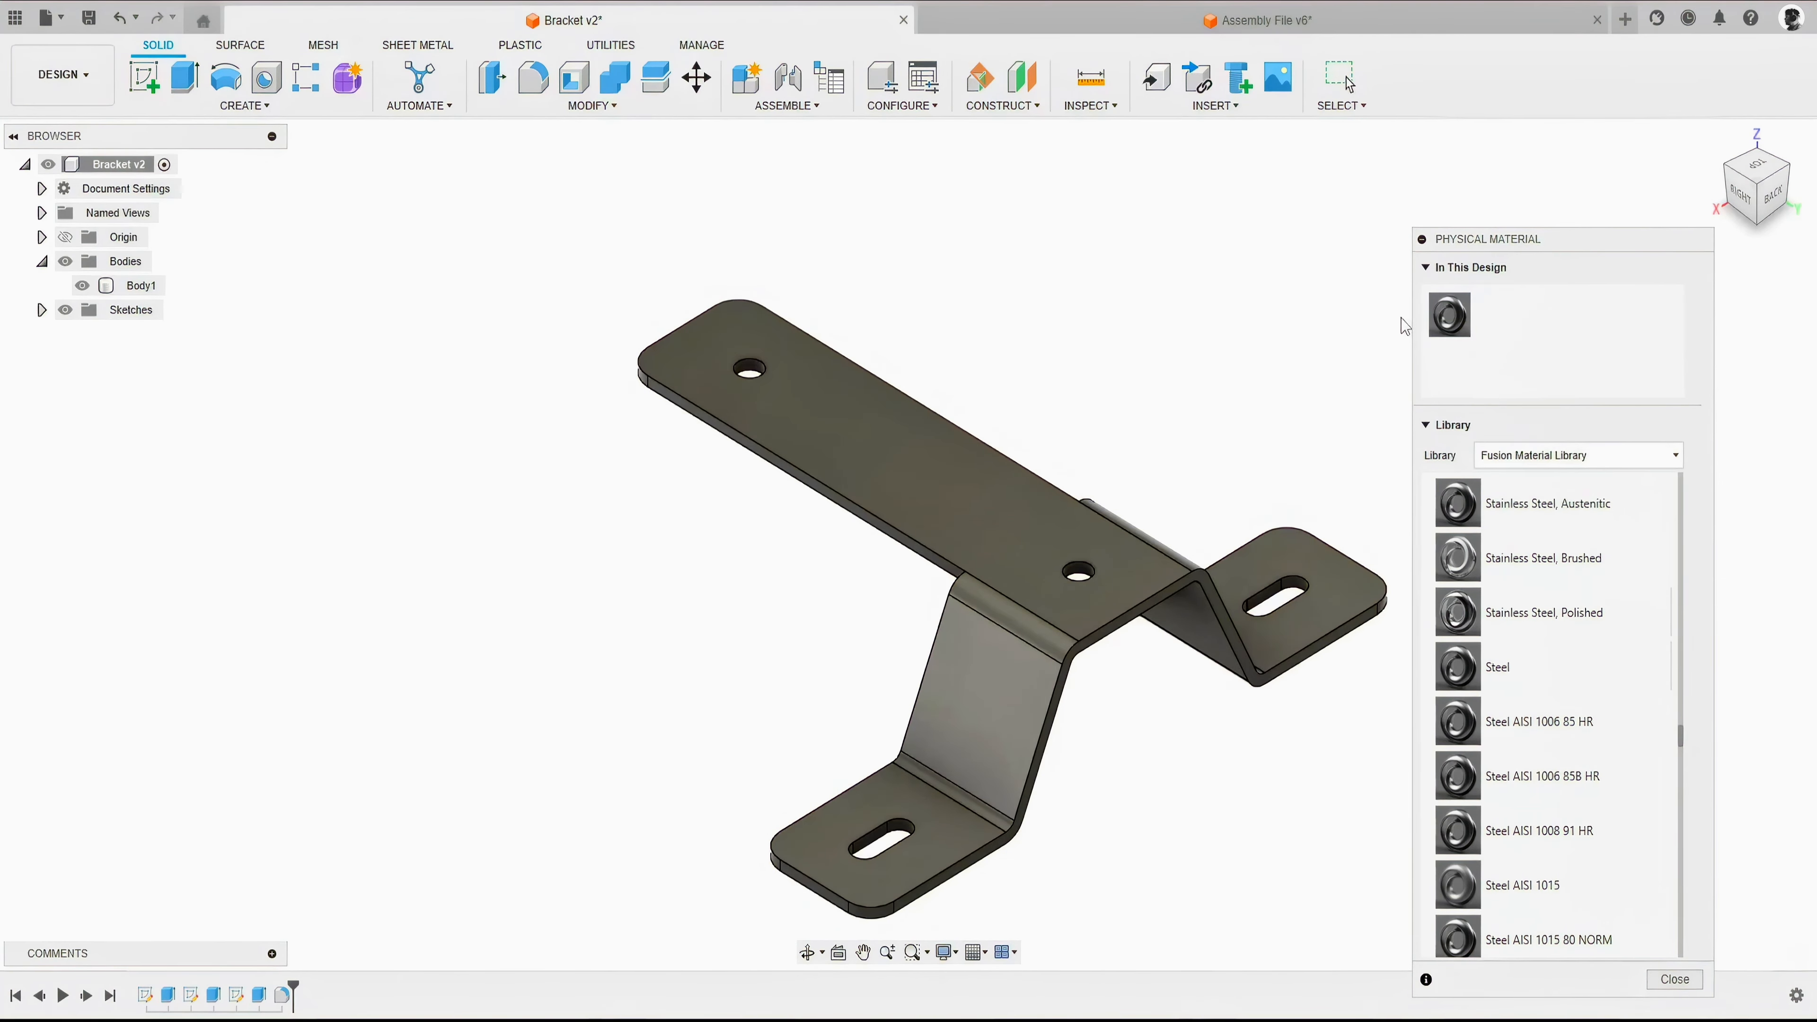
left_click(1667, 978)
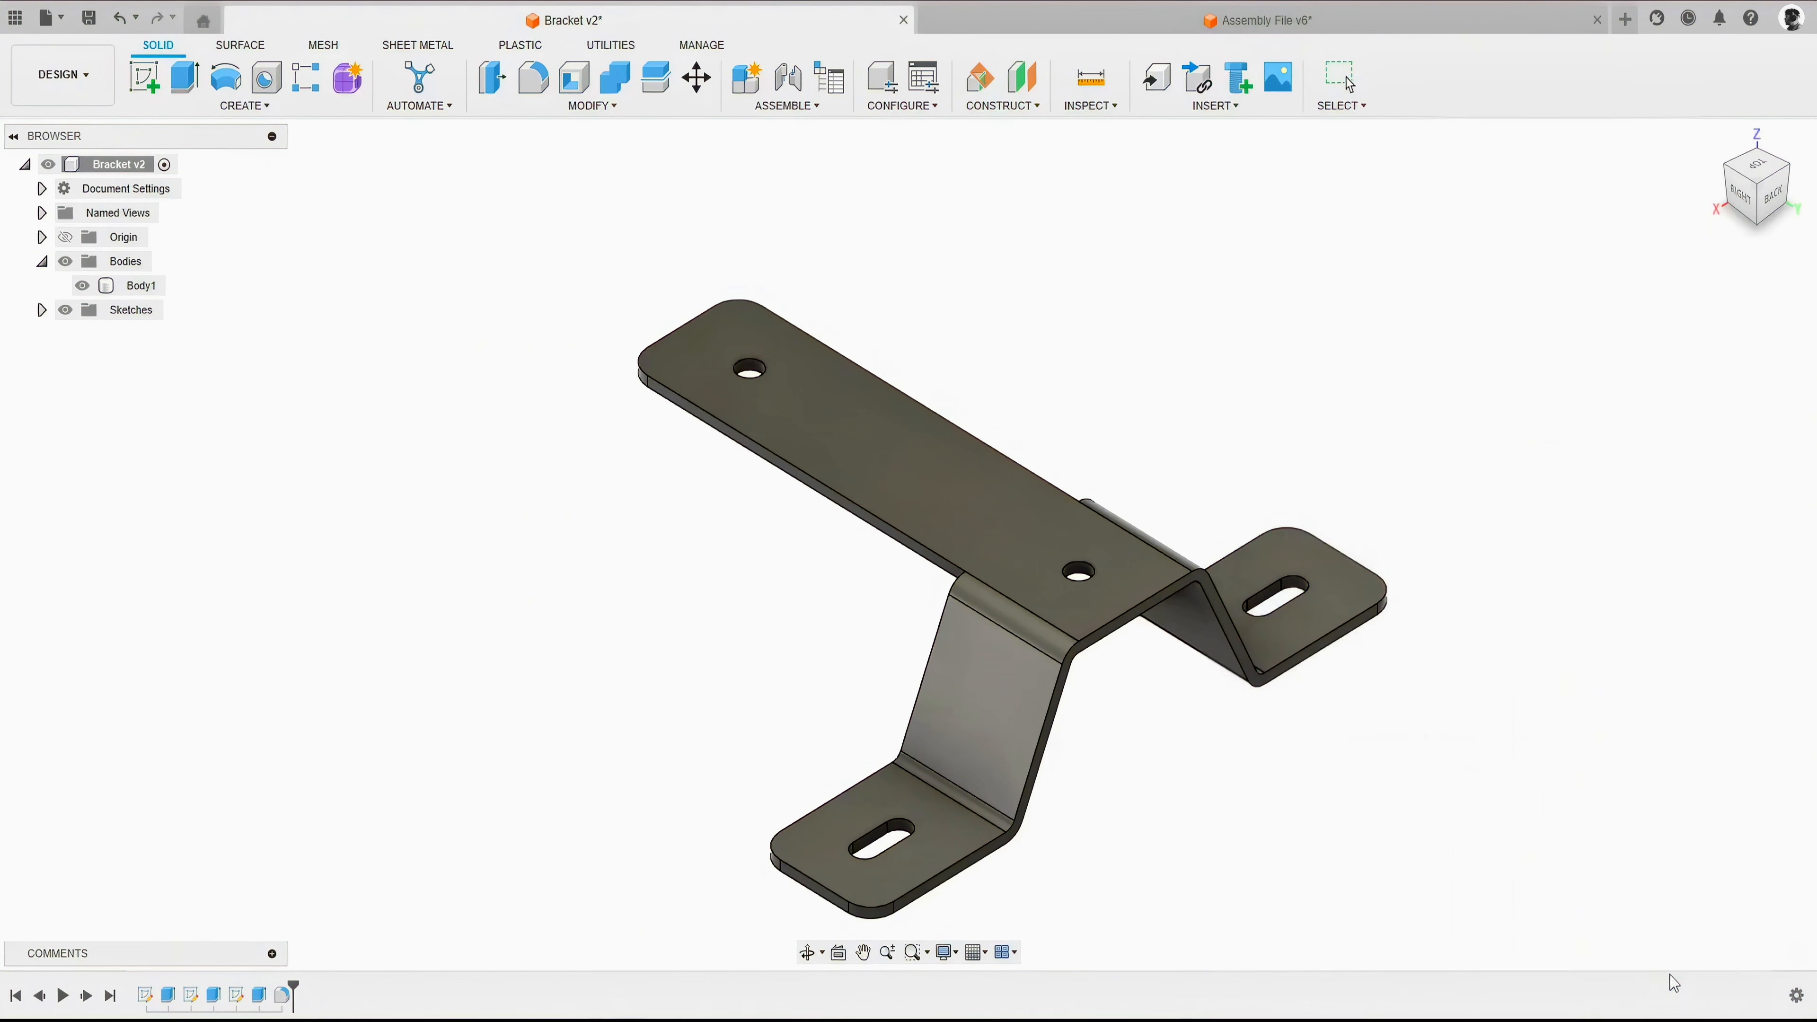
- Start the Appearance command and expand the Glossy group of the Paint category in Fusion Appearances
left_click(604, 107)
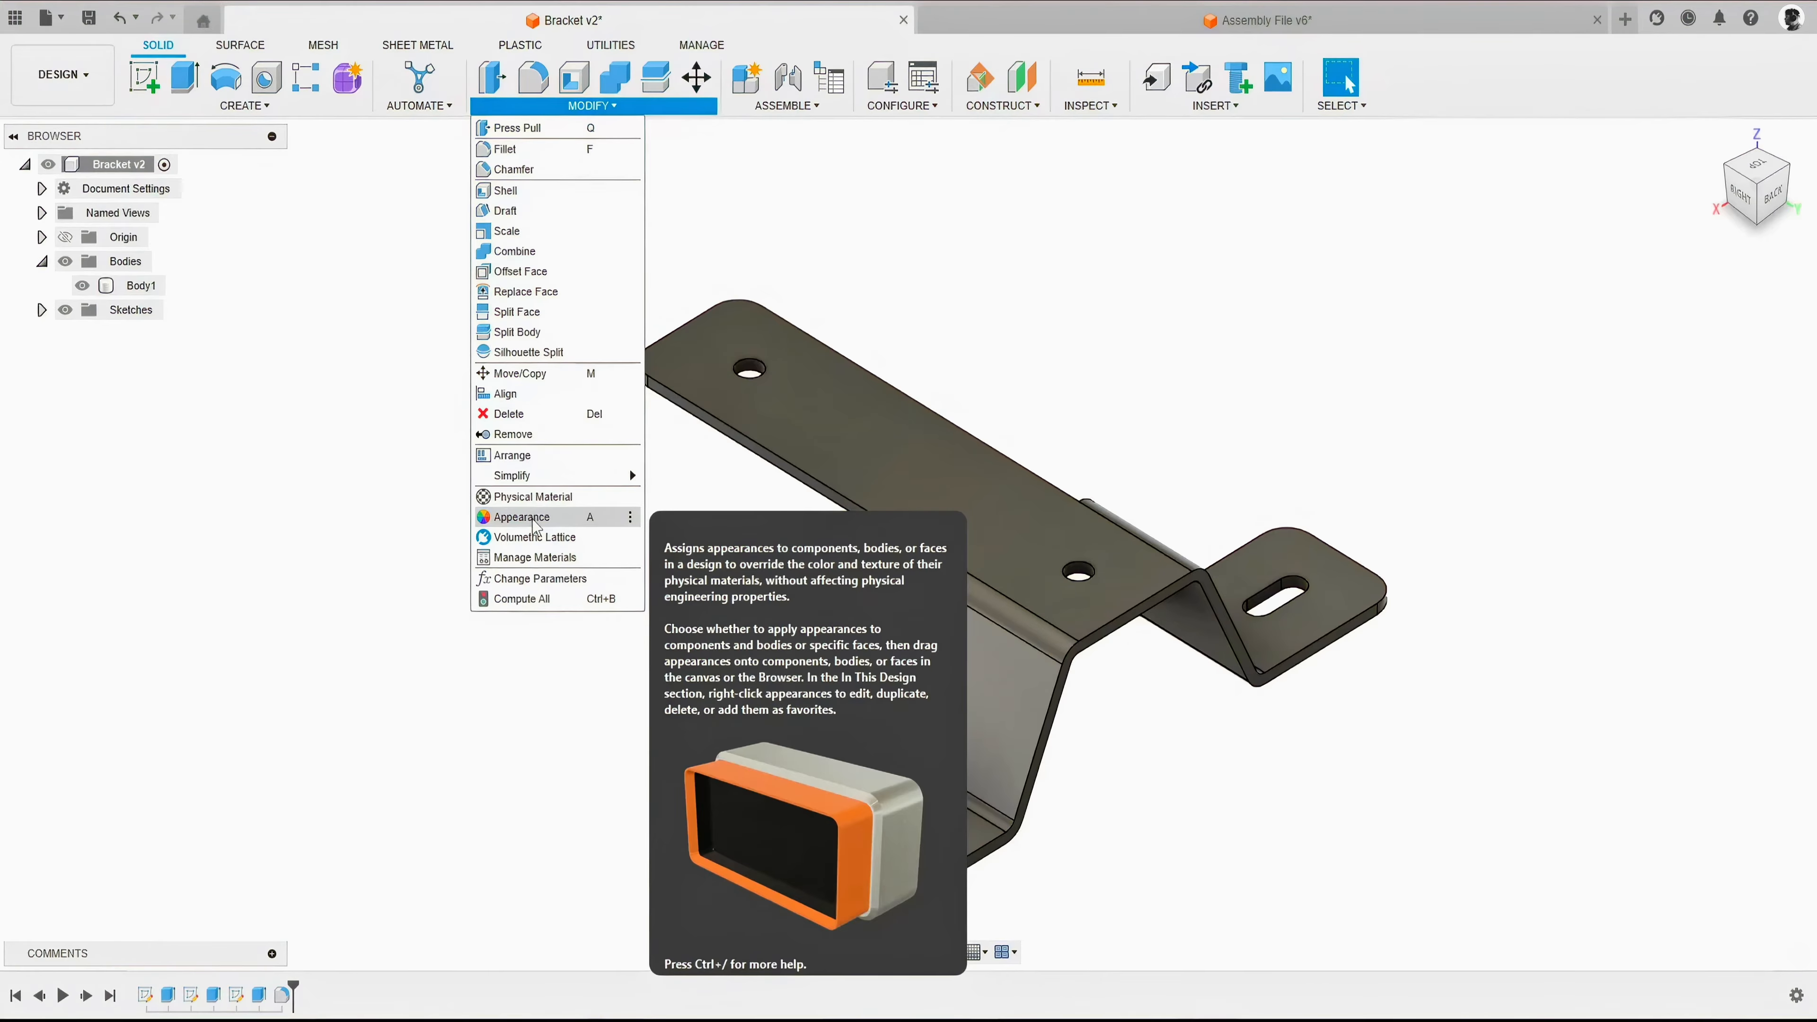
left_click(529, 518)
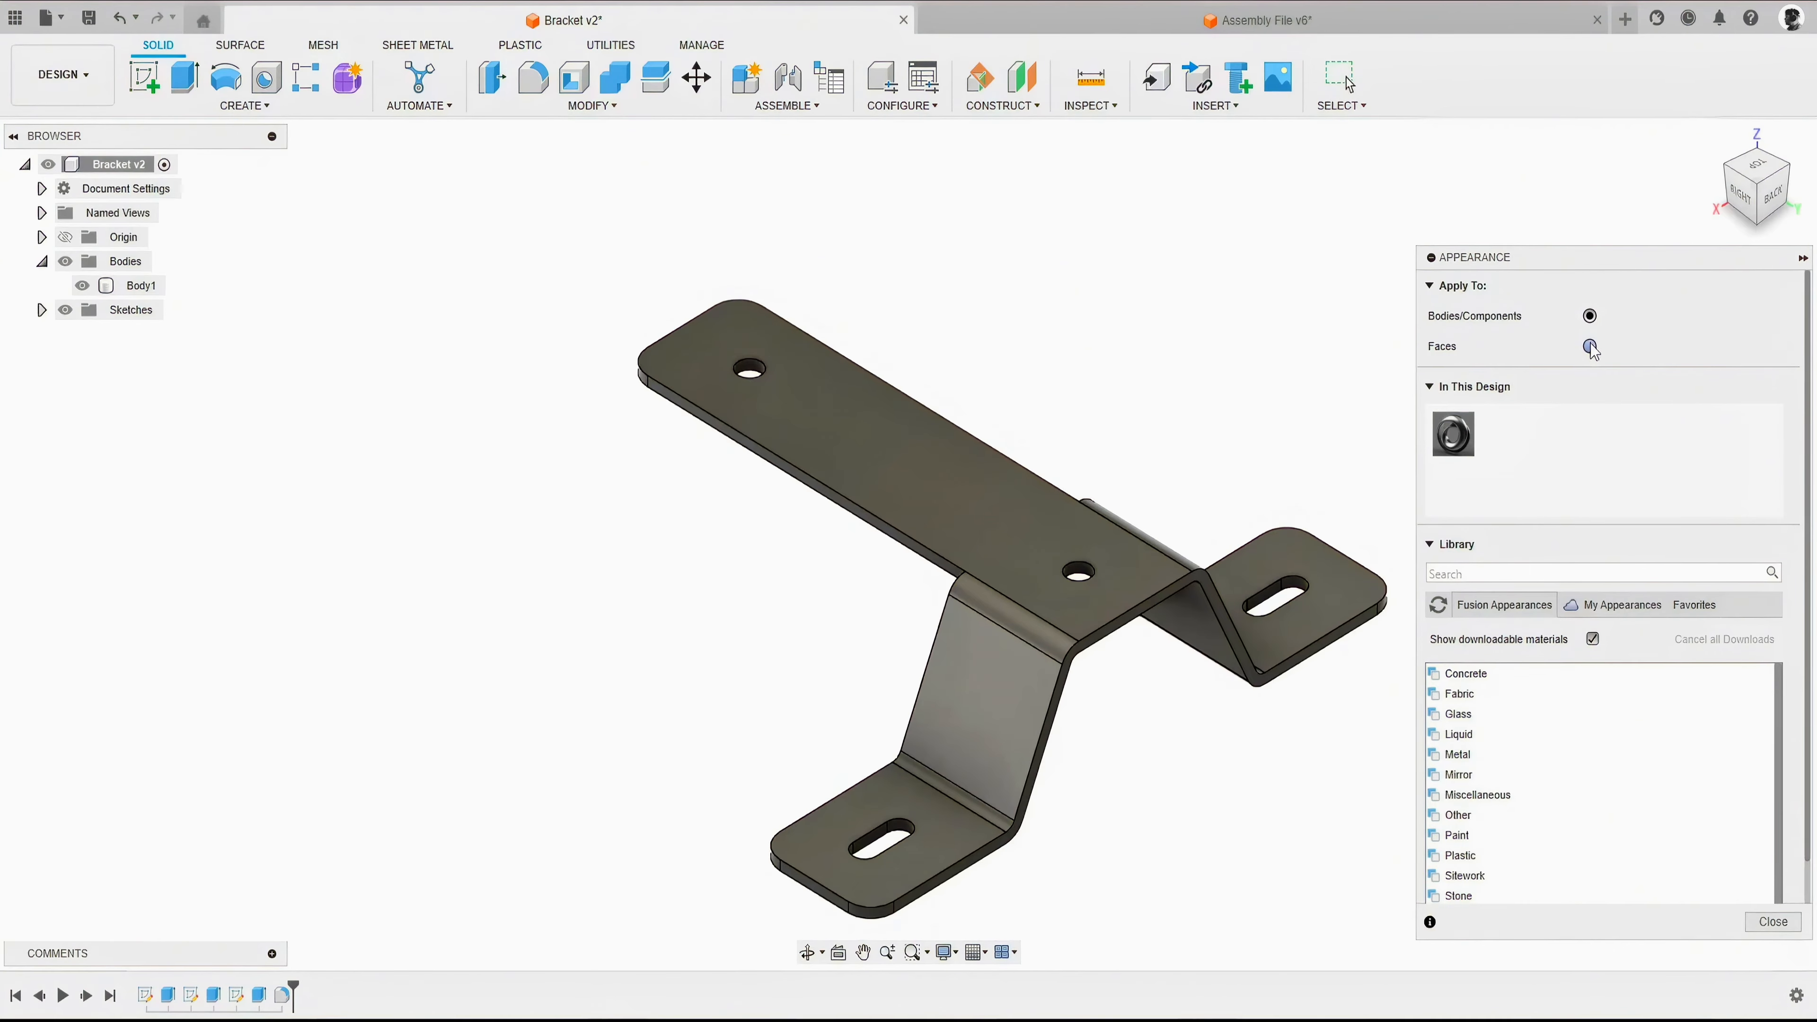
left_click(920, 471)
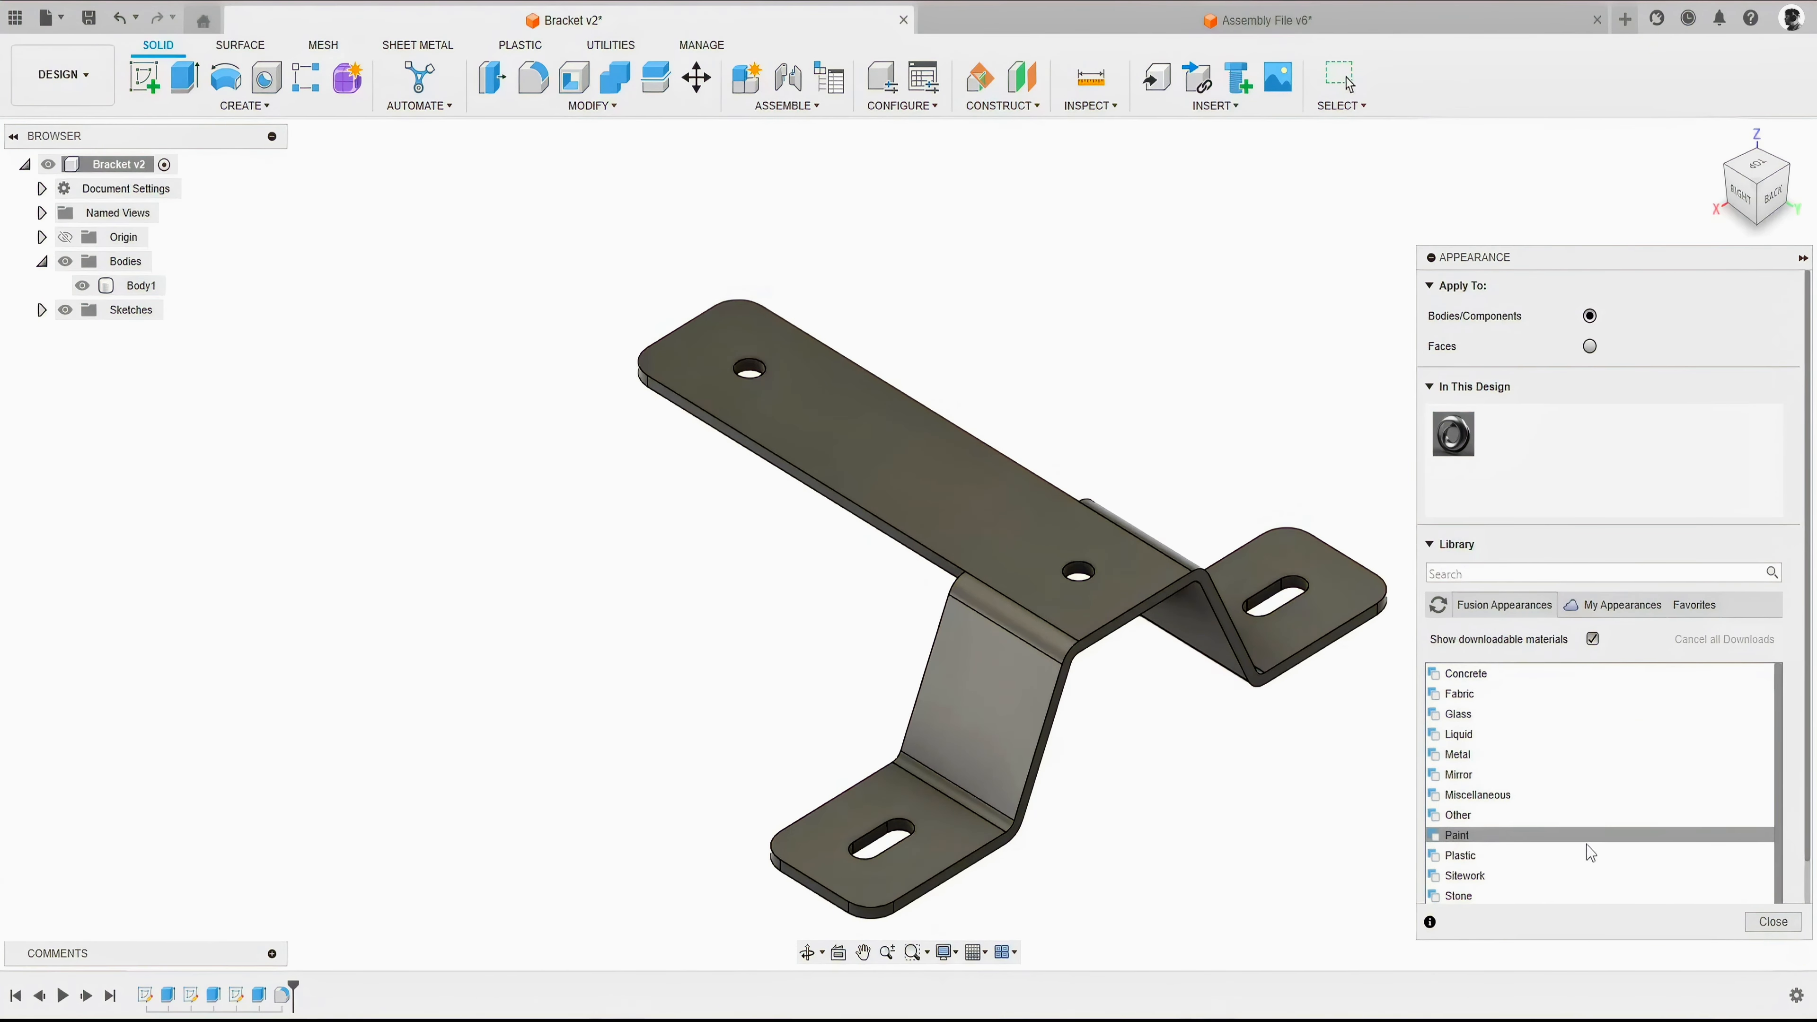
scroll(1511, 771, "down", 1)
left_click(1456, 816)
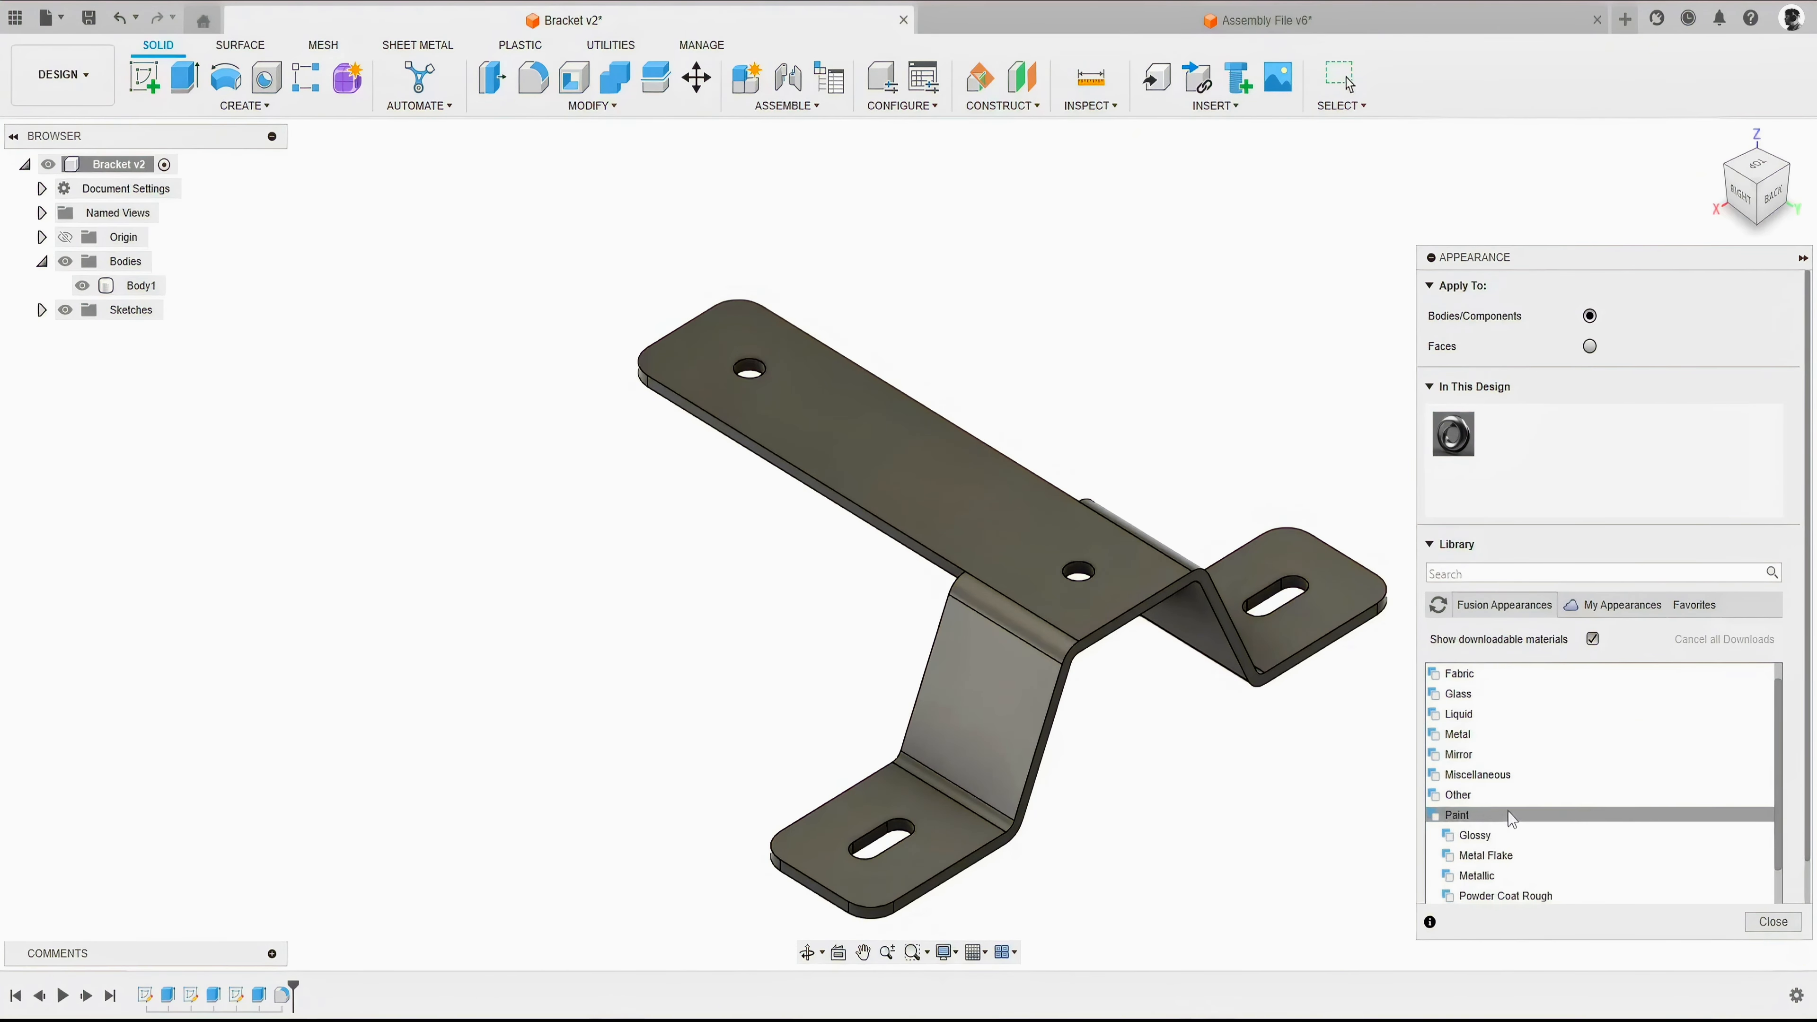
scroll(1510, 818, "down", 5)
left_click(1478, 735)
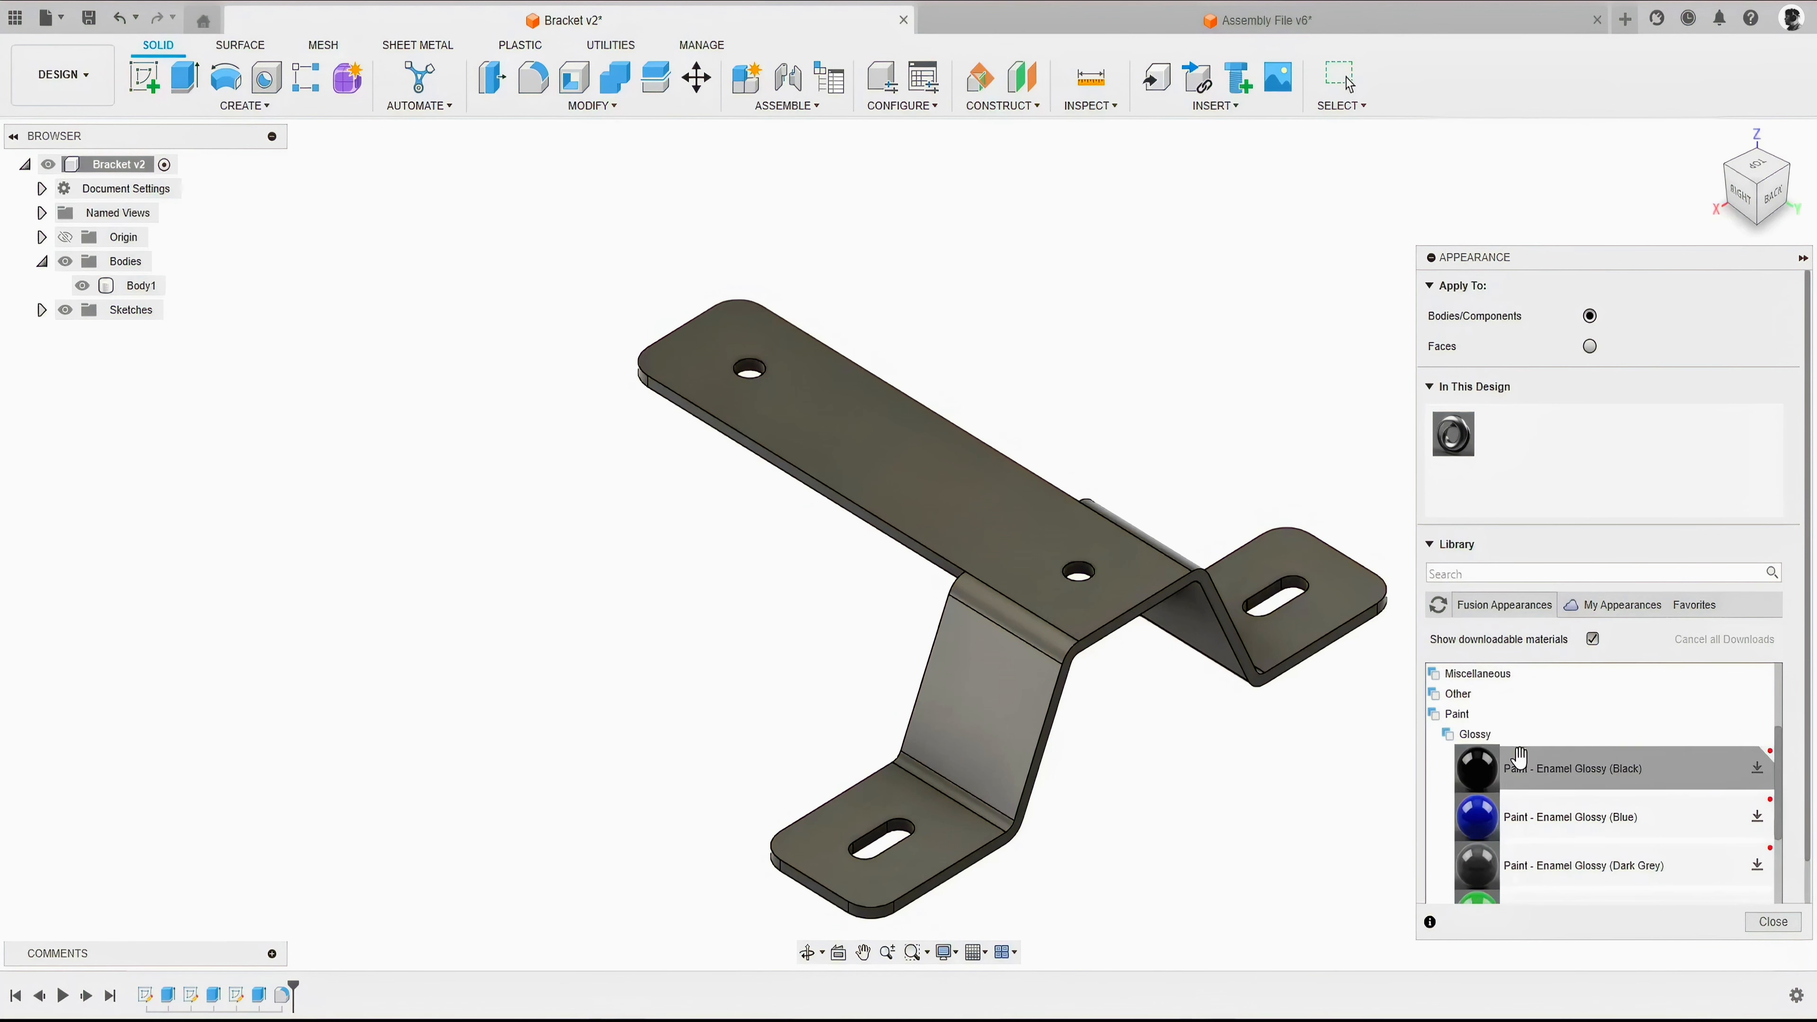
scroll(1519, 757, "down", 3)
left_click_drag(1571, 271, 1319, 135)
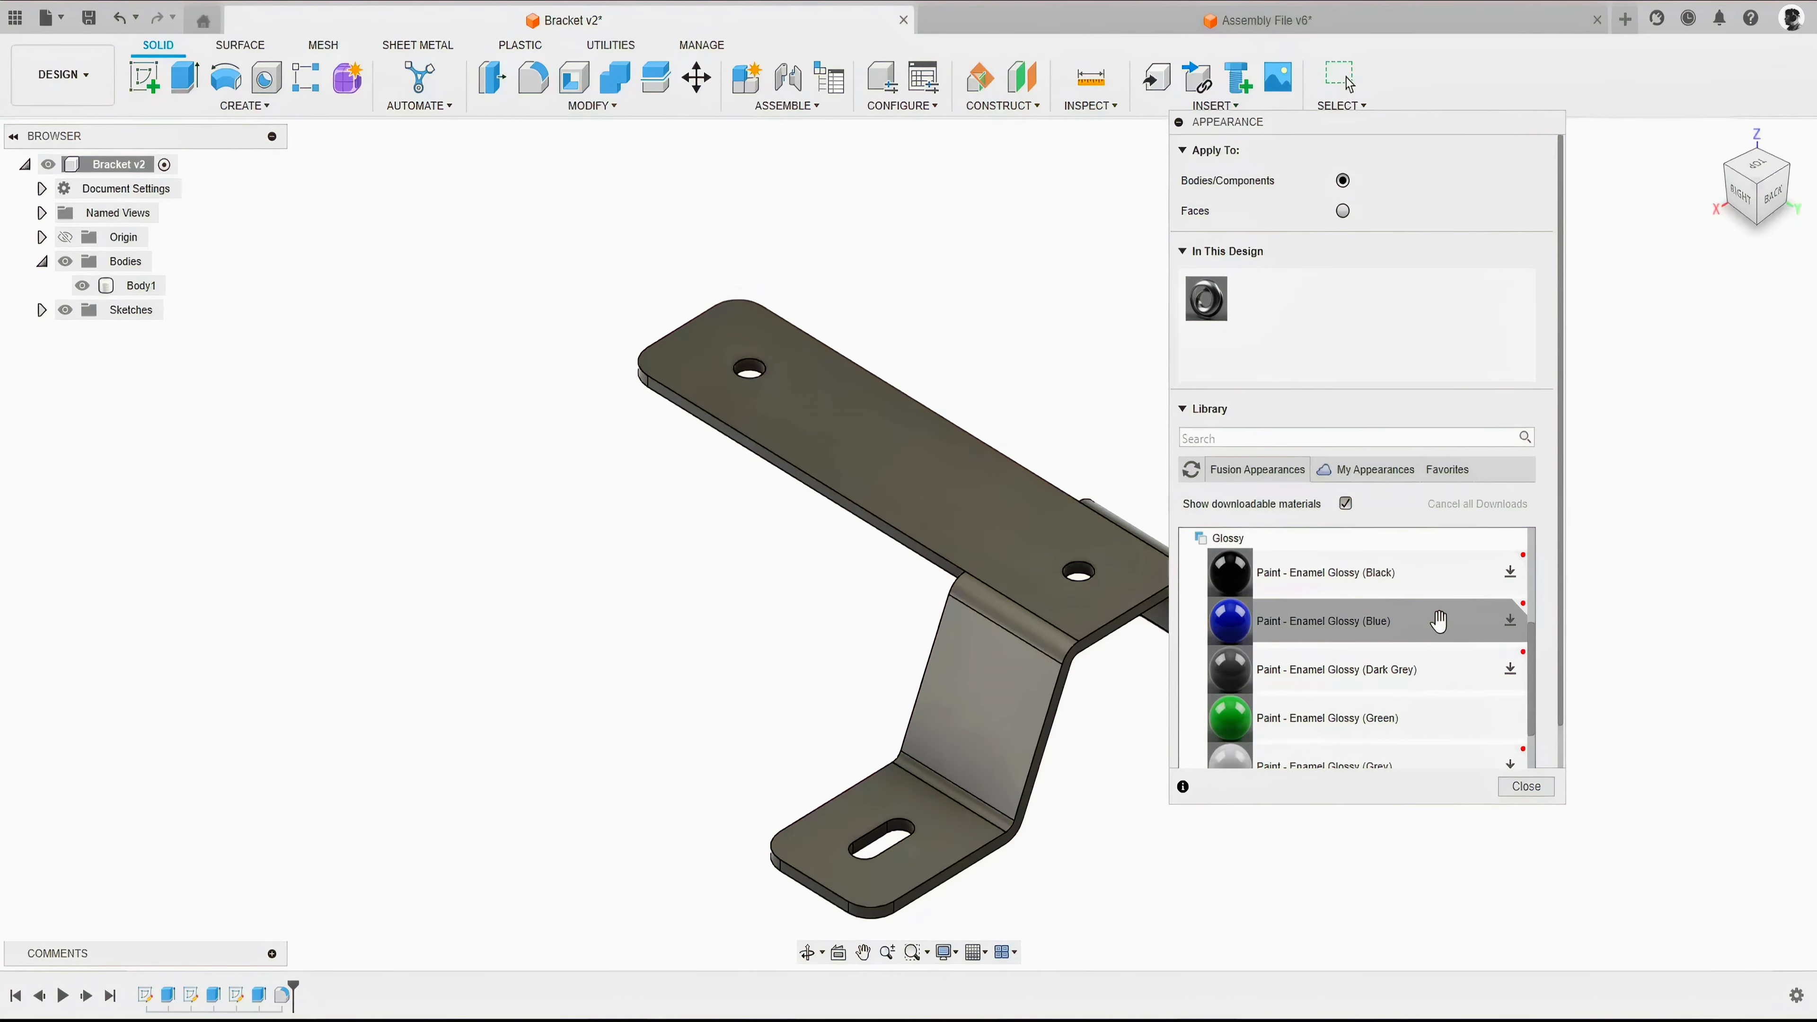
- Download Paint - Enamel Glossy (Blue) and apply it to the whole bracket, and replace it with Paint - Enamel Glossy (Green)
left_click(1510, 619)
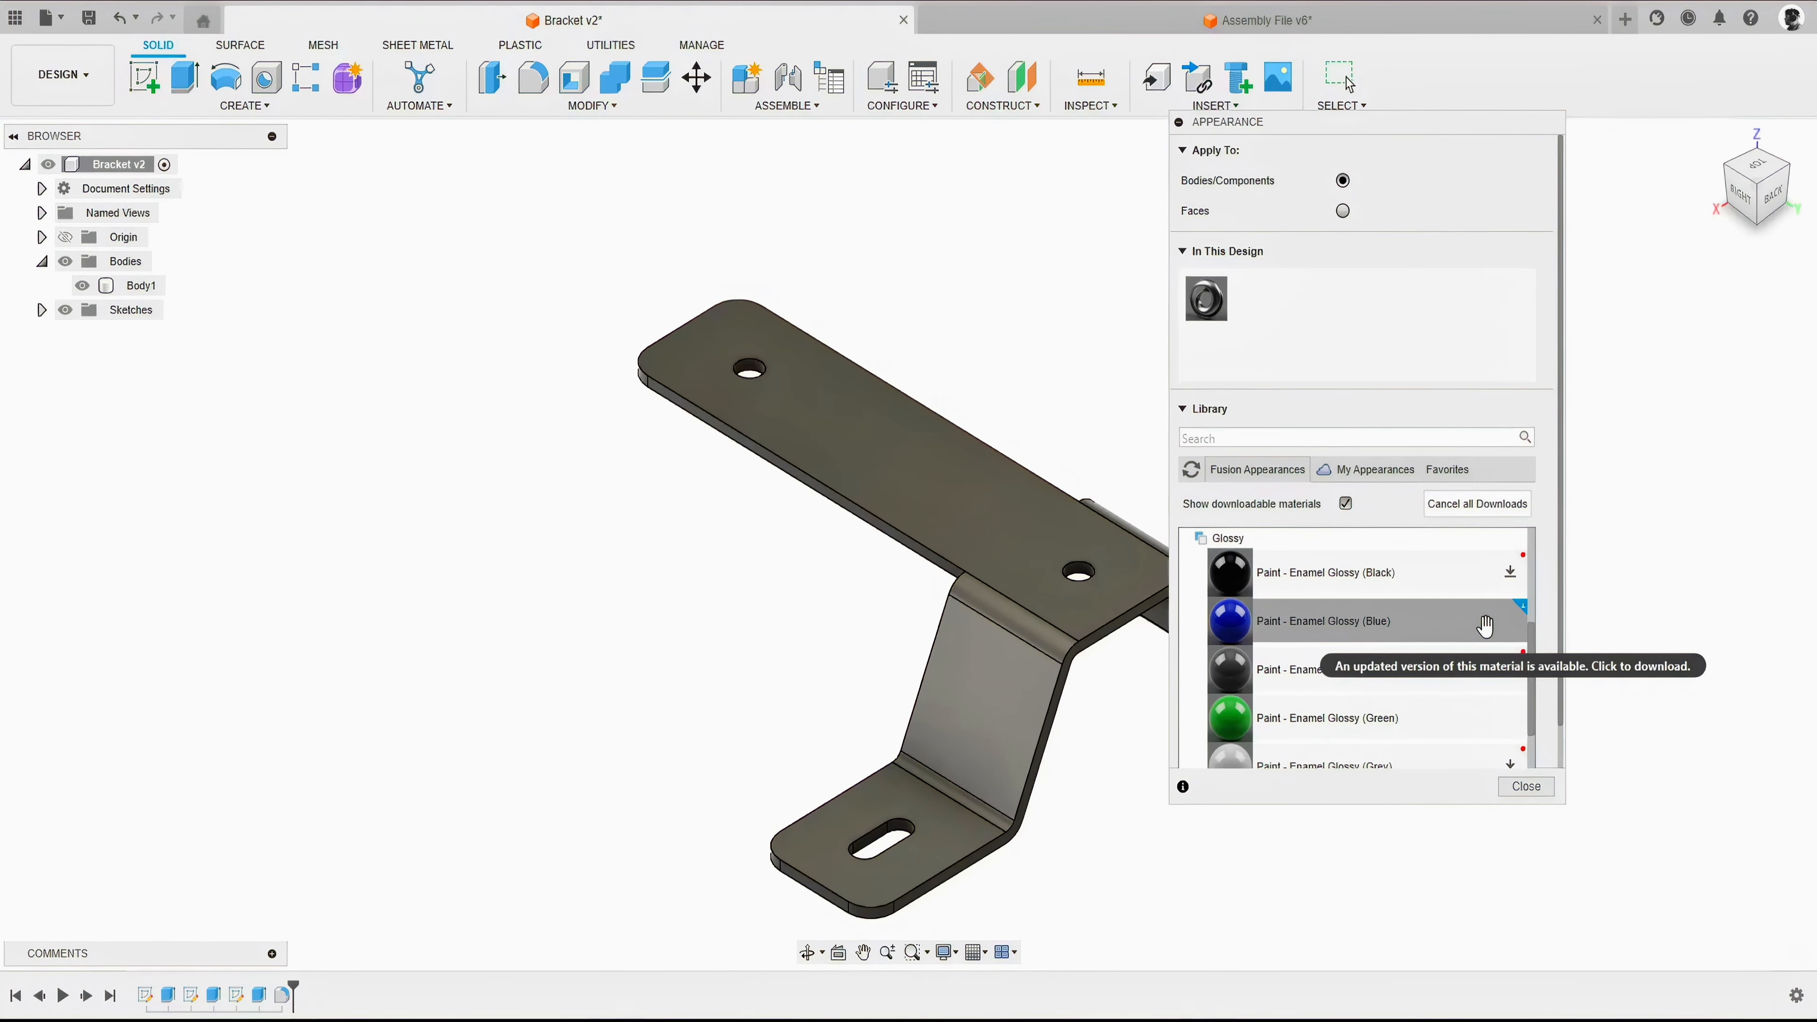
left_click_drag(1483, 620, 1208, 316)
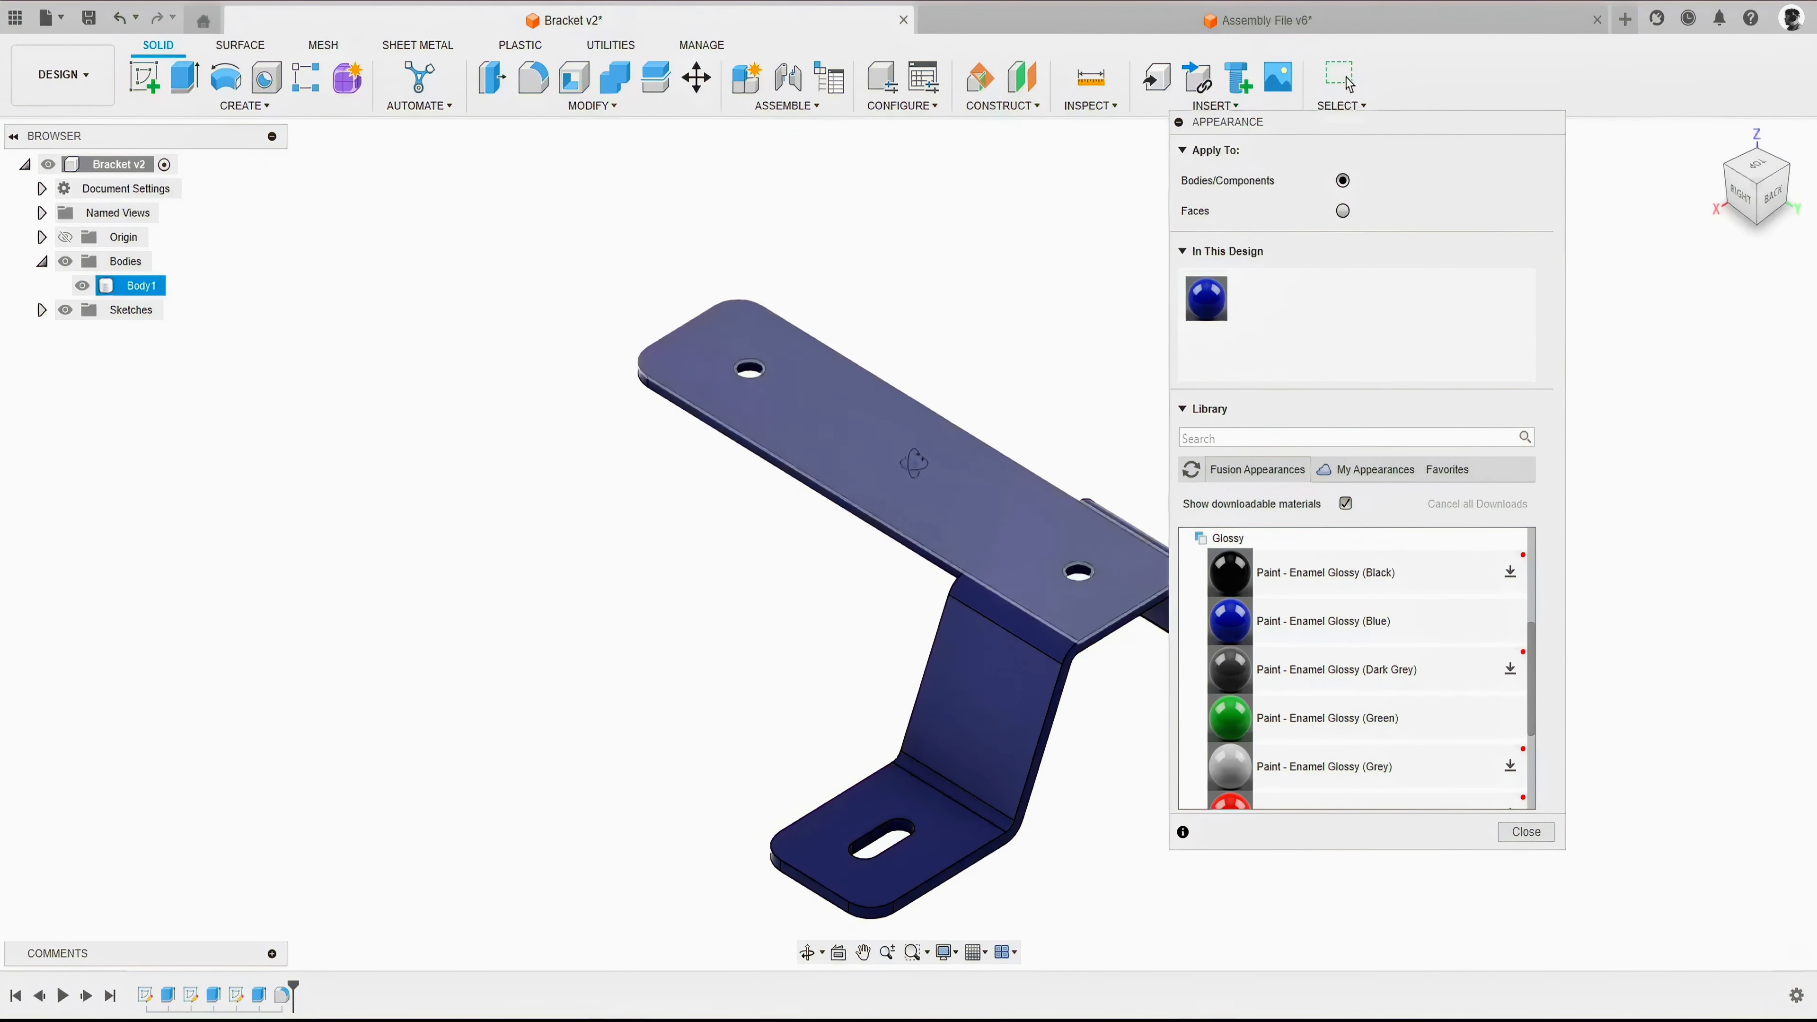
middle_click_drag(914, 463, 1159, 593, "shift")
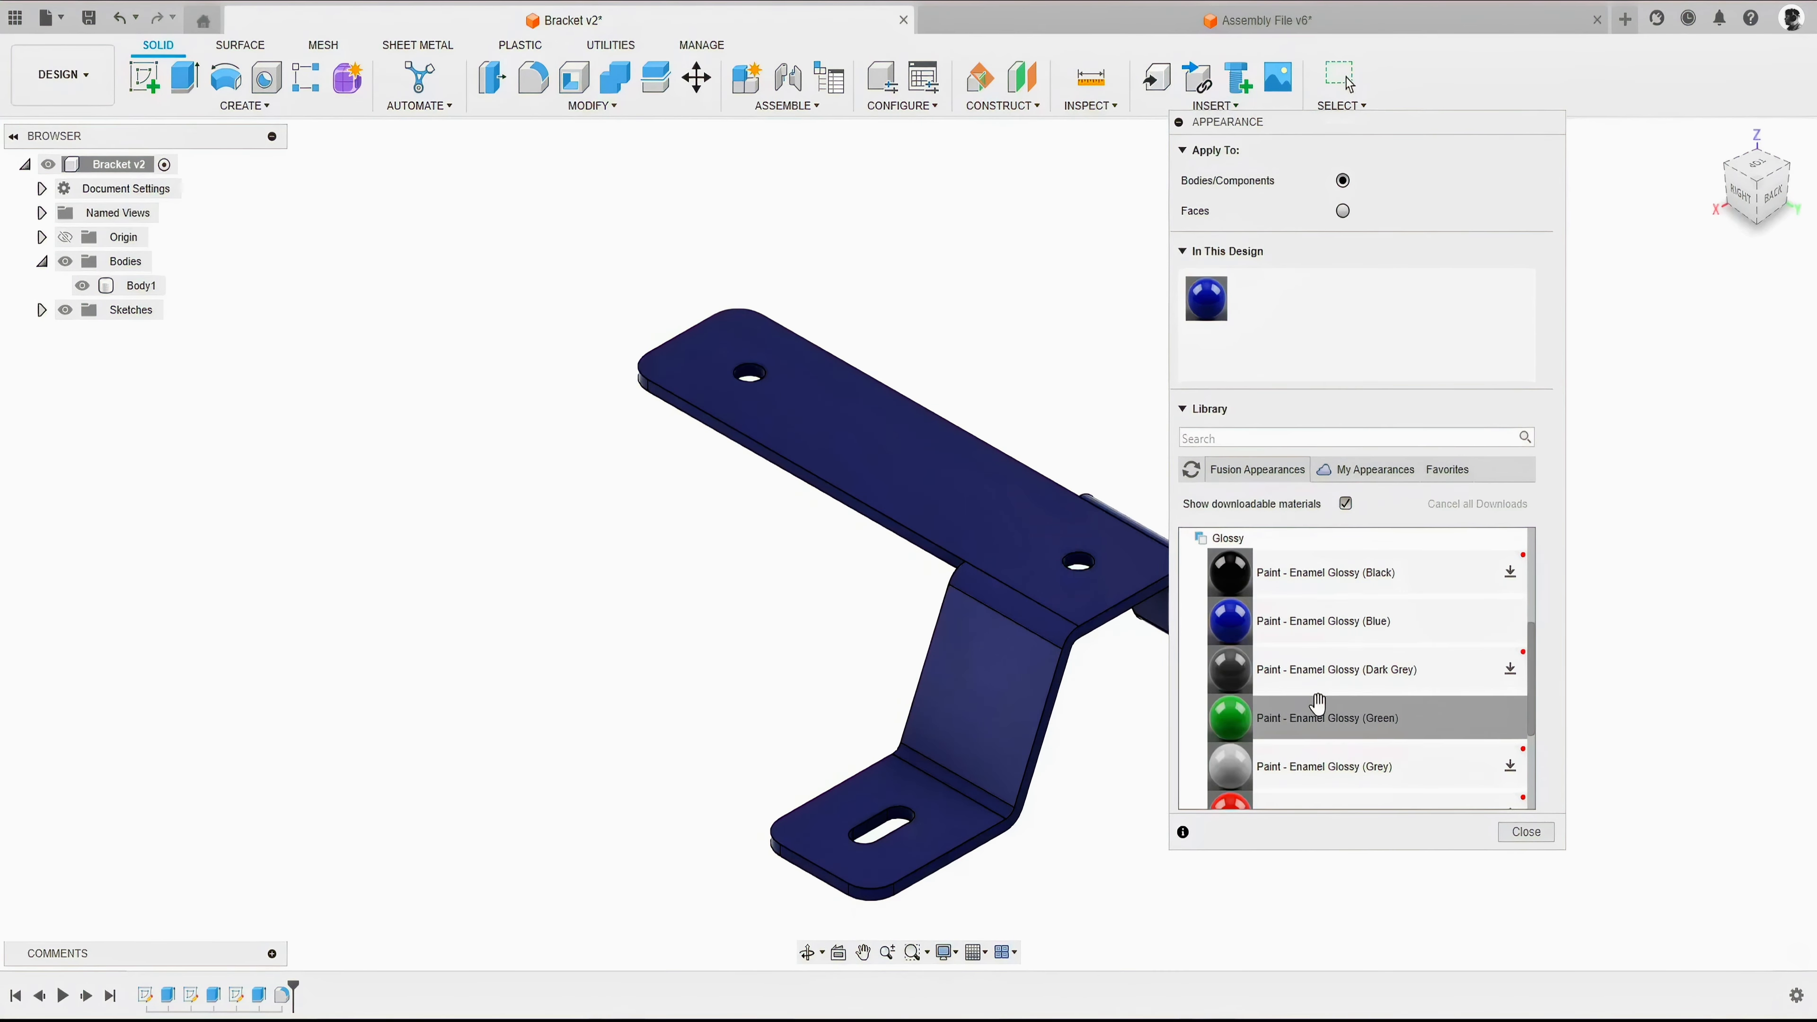
left_click_drag(1334, 716, 1210, 293)
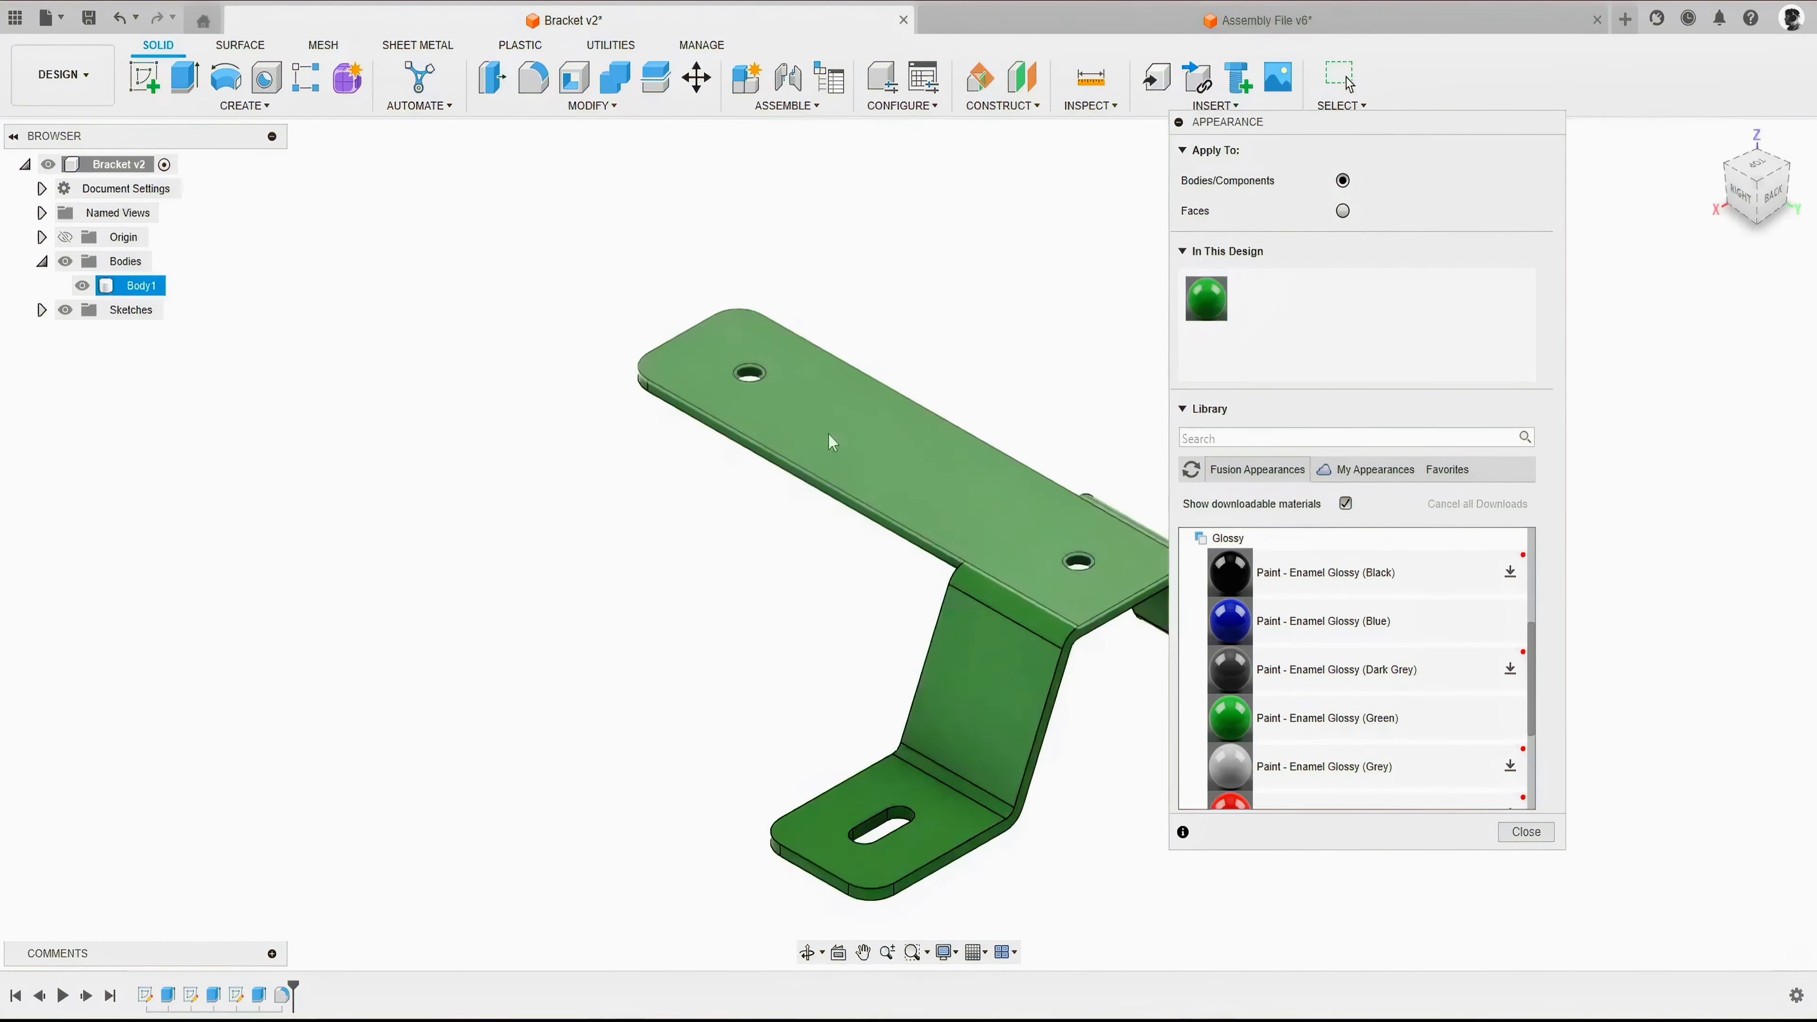
- Apply appearances to faces, using Enamel Glossy (Dark Grey) on the bracket's top face and Enamel Glossy (Blue) on the near leg's sloped face
mouse_move(831, 438)
middle_mouse_down("shift")
mouse_move(885, 422)
mouse_move(847, 421)
middle_mouse_up("shift")
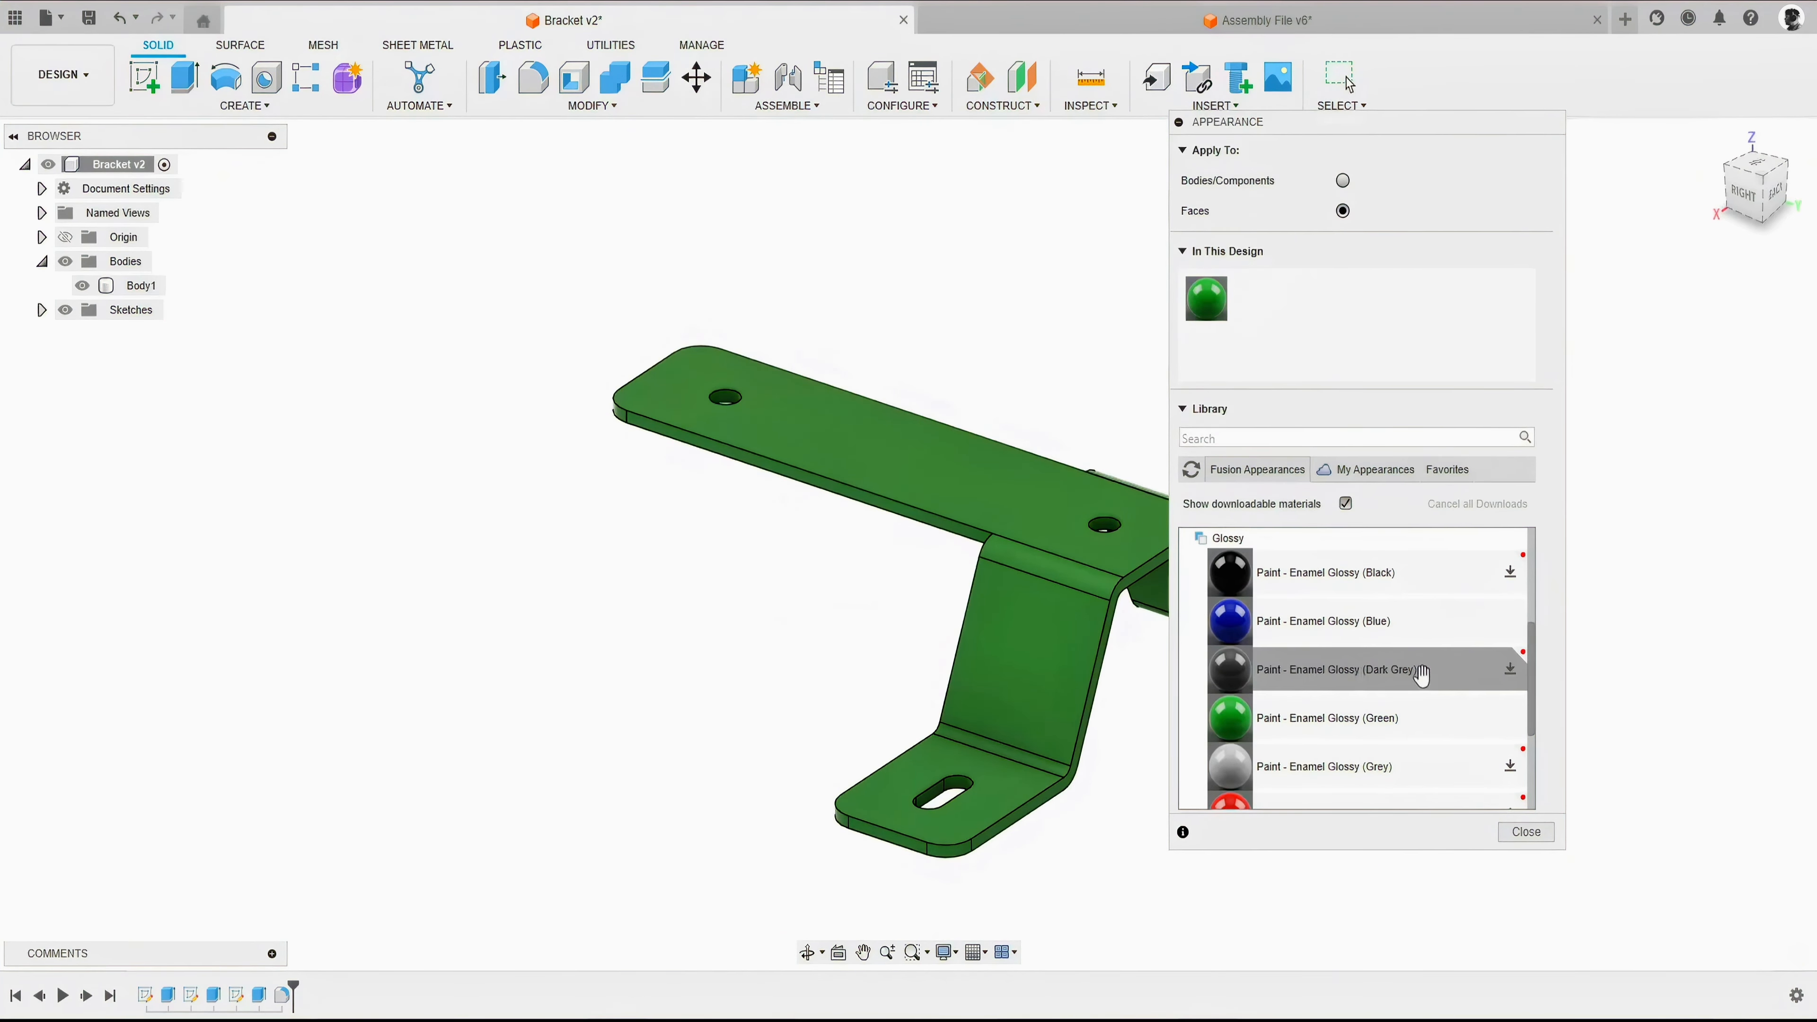
left_click(1510, 669)
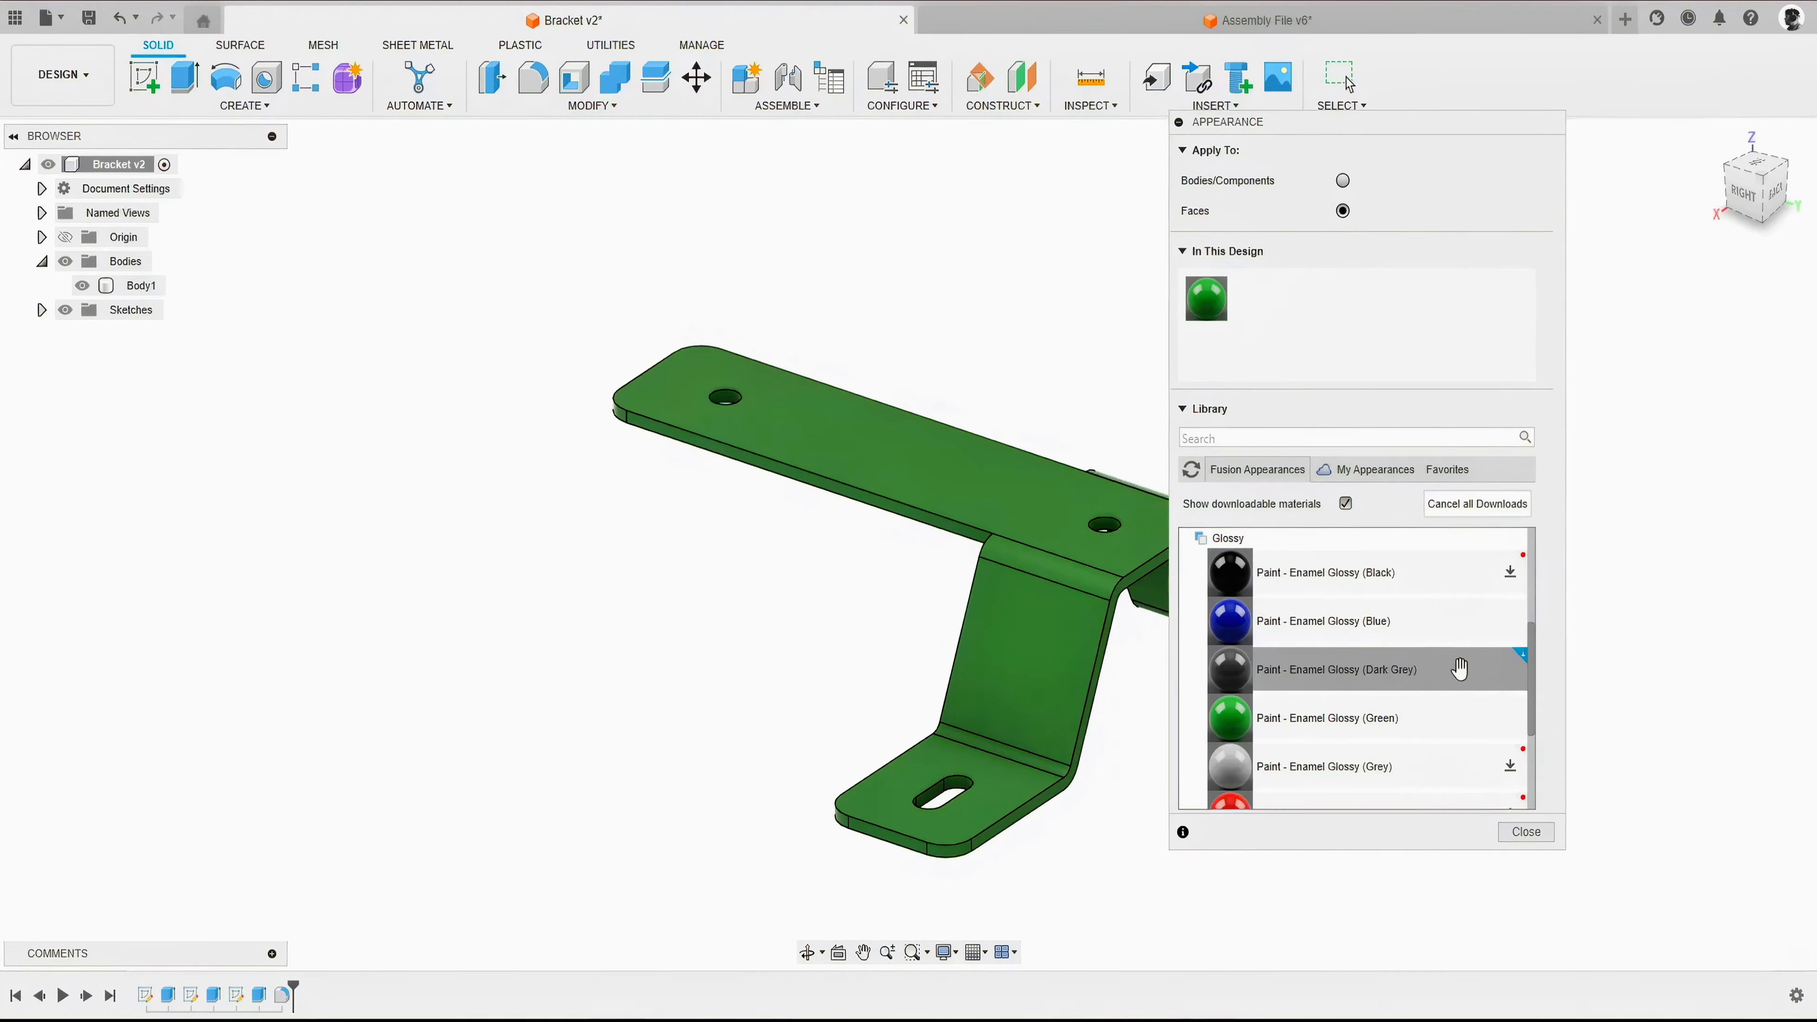
left_click_drag(1459, 669, 912, 447)
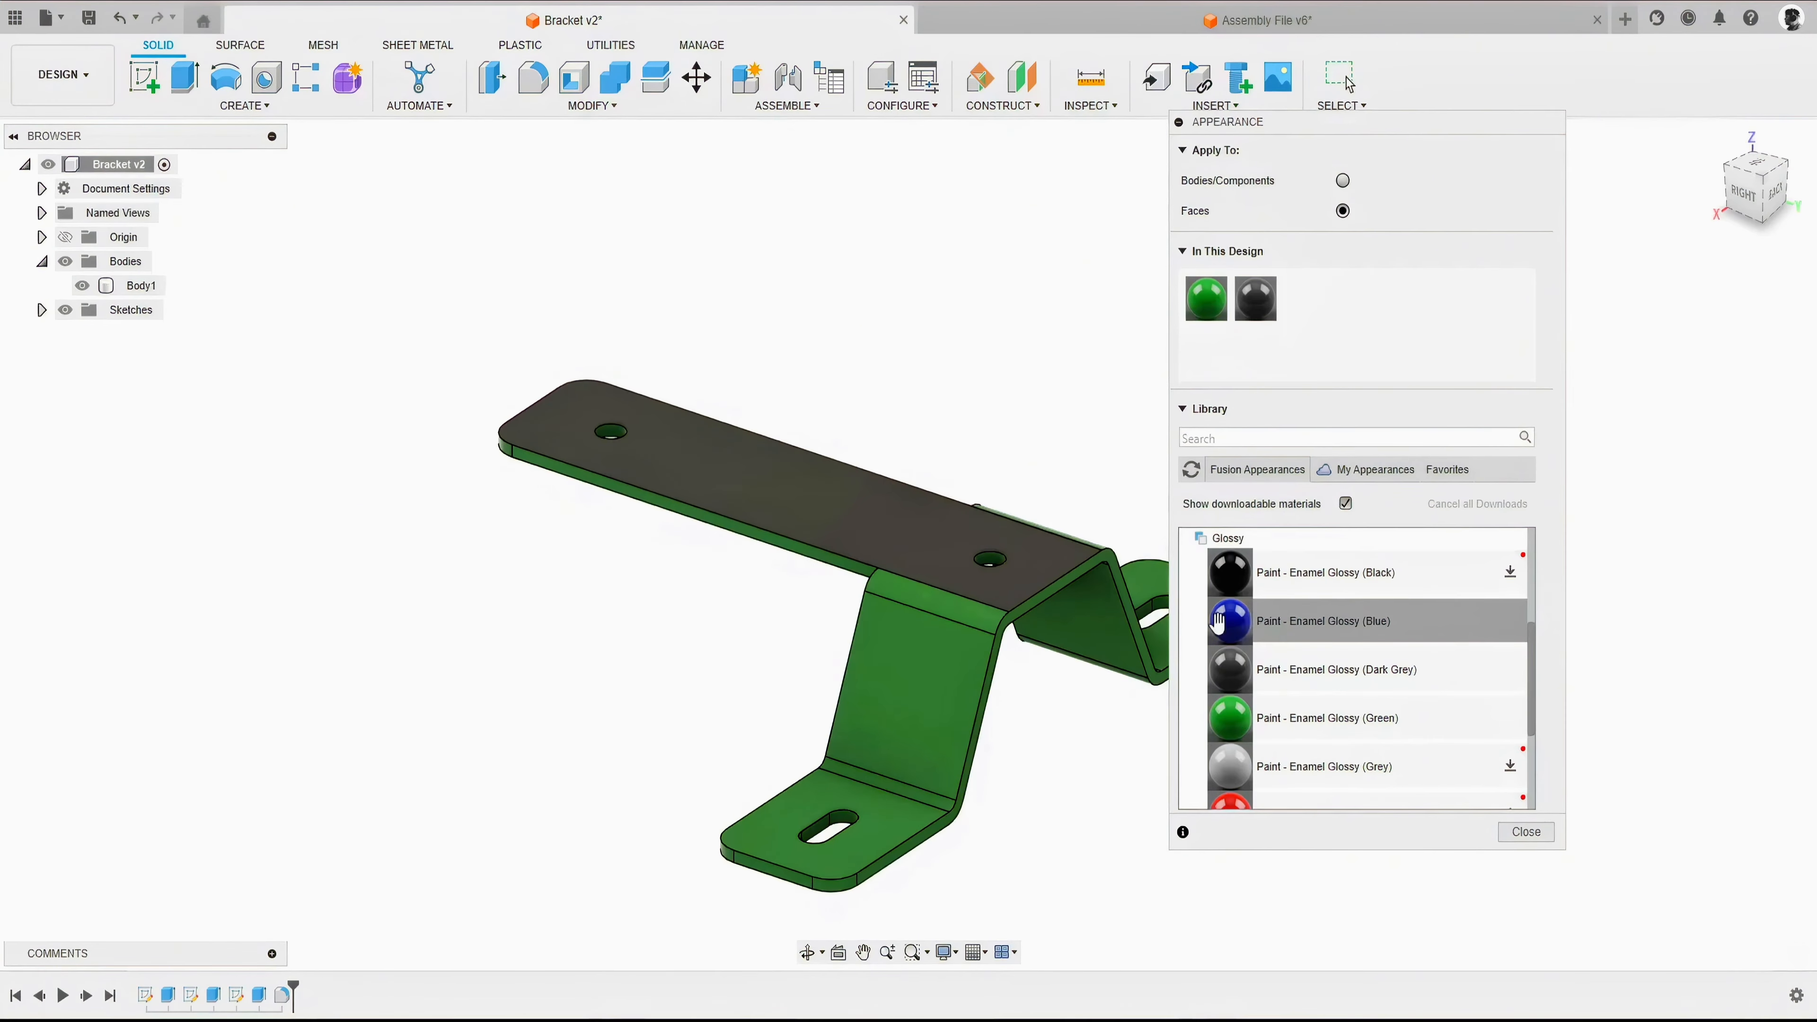
left_click_drag(1237, 620, 930, 676)
- Collapse the Glossy and Paint groups and look through the appearance categories in the Fusion Appearances library
middle_click_drag(661, 625, 615, 598, "shift")
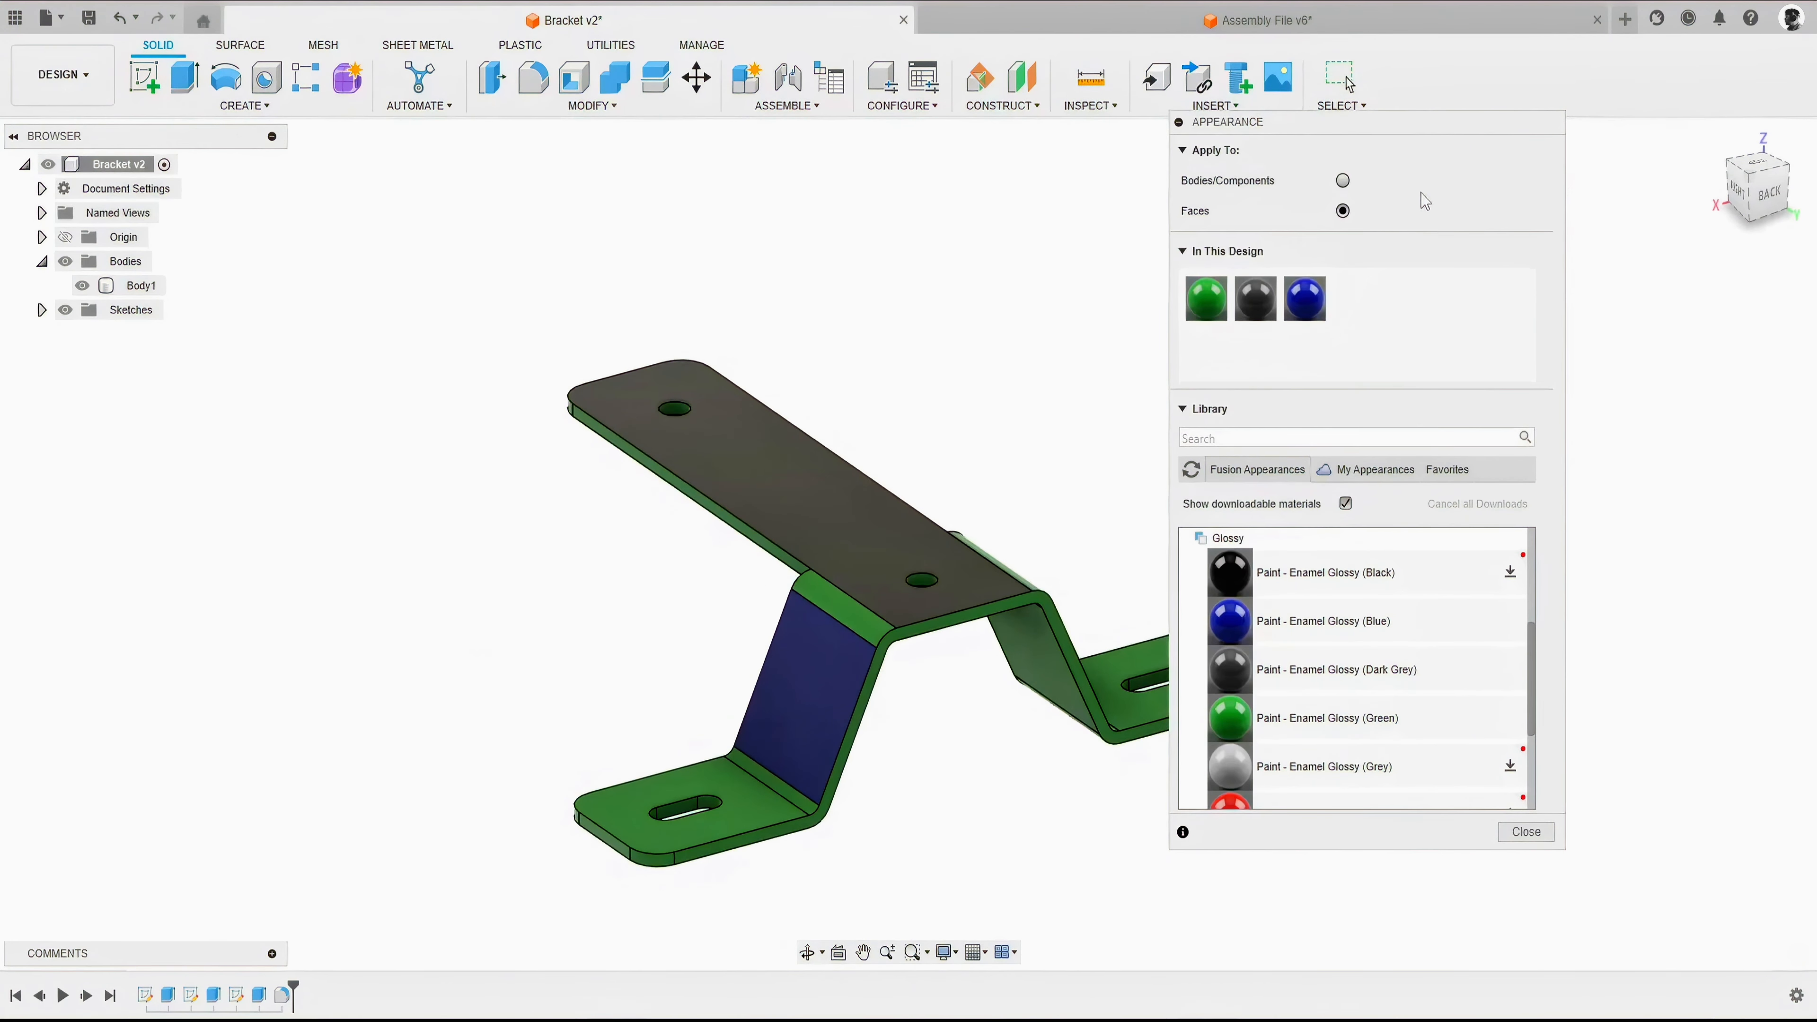
left_click(1227, 540)
scroll(1260, 615, "up", 2)
left_click(1214, 703)
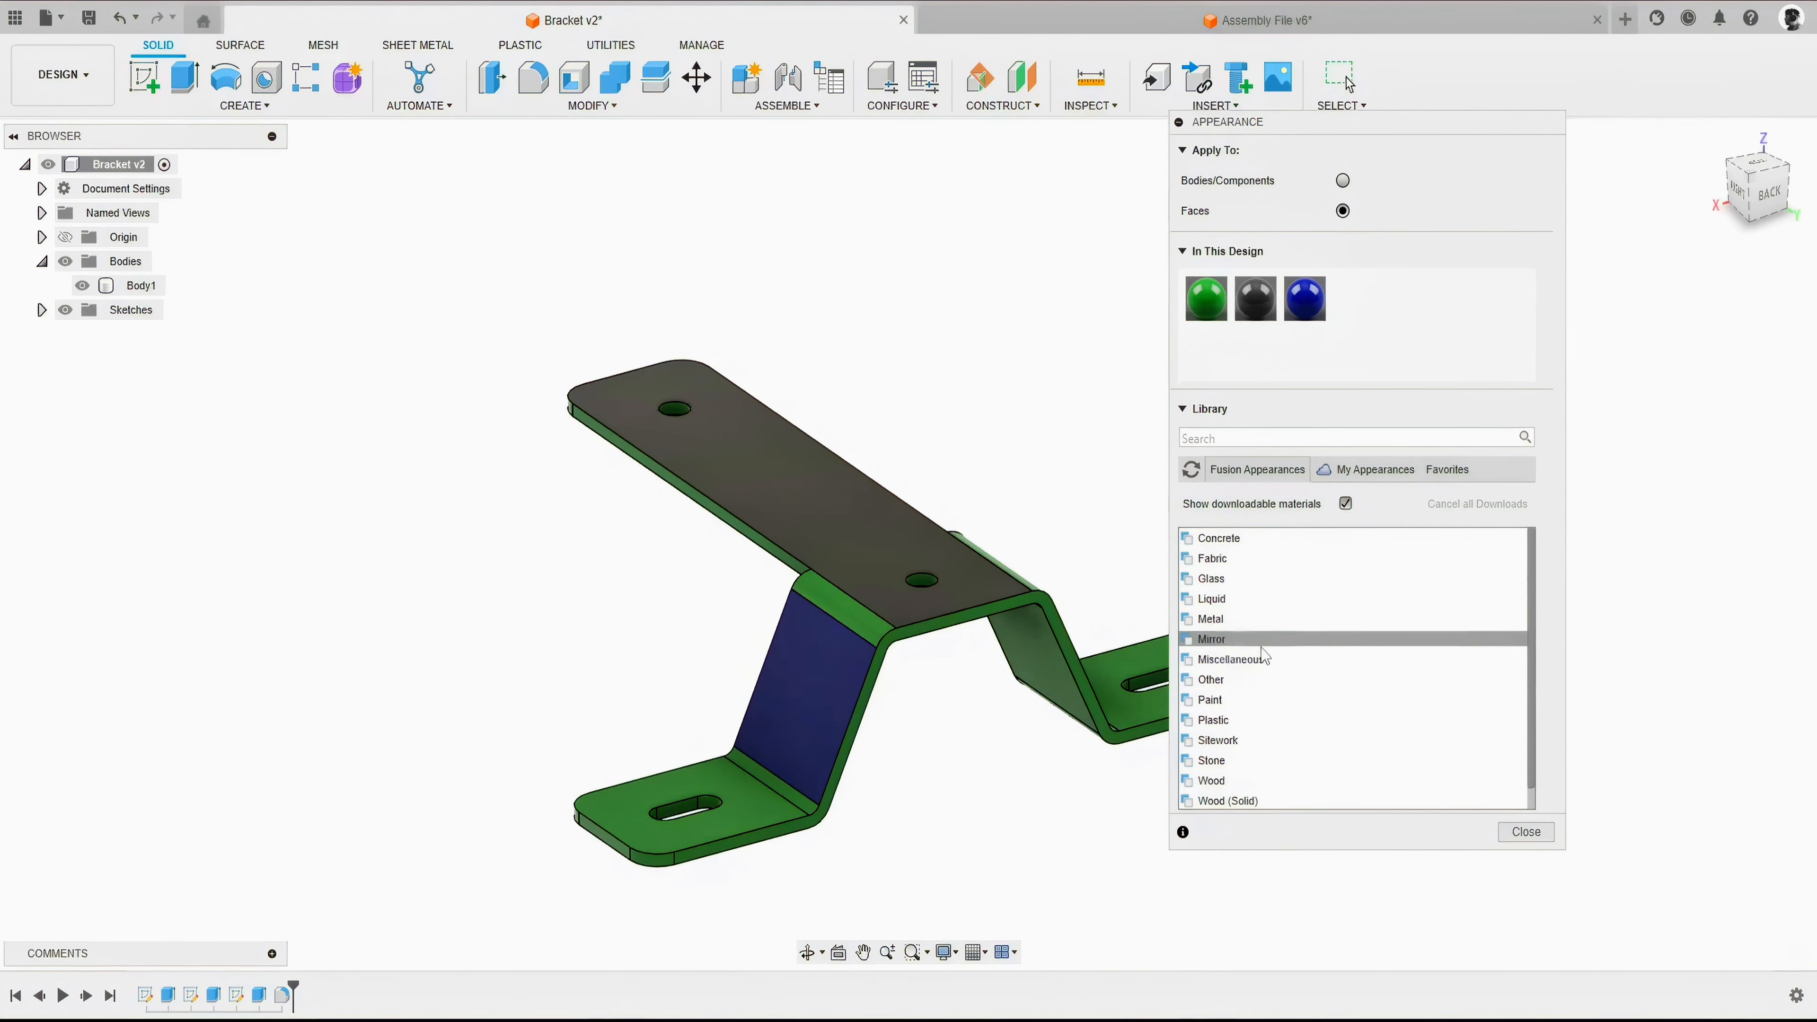
scroll(1251, 619, "down", 1)
scroll(1227, 572, "up", 1)
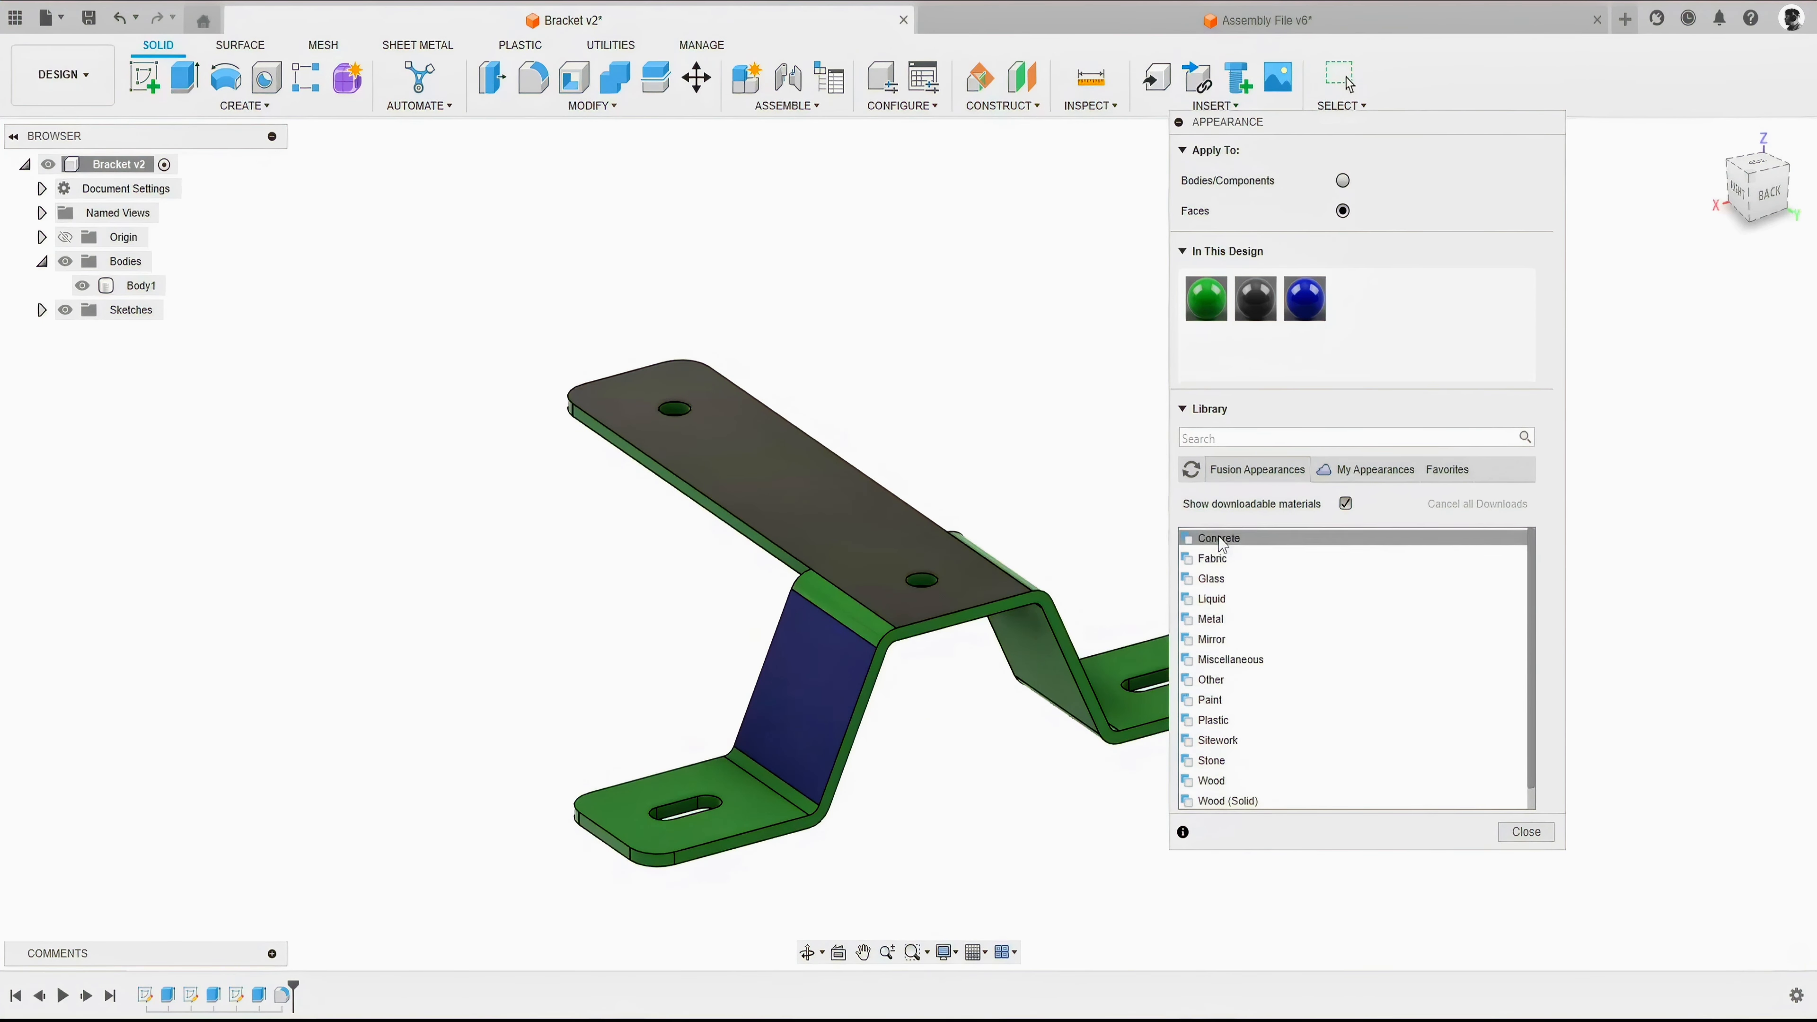
scroll(1223, 608, "down", 1)
scroll(1216, 644, "up", 1)
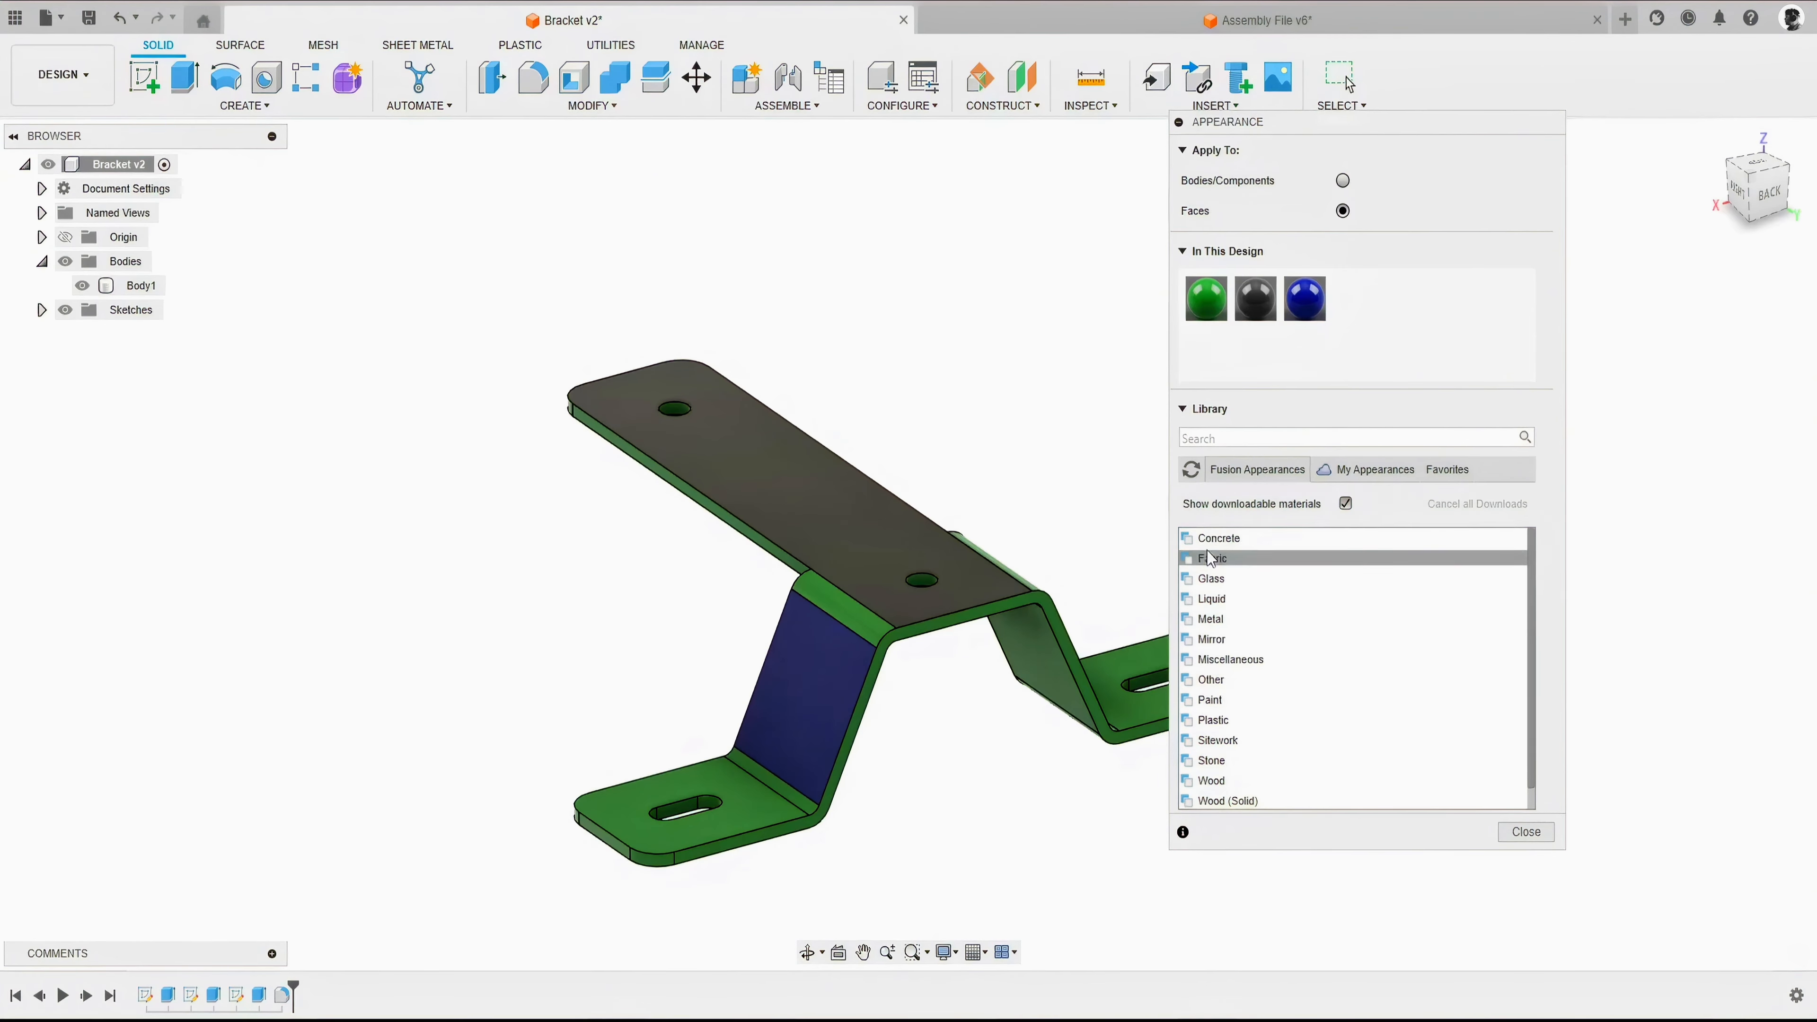
- Search the appearances for "red" and browse the Fusion Appearance Library results down to the red plastics
left_click(1221, 437)
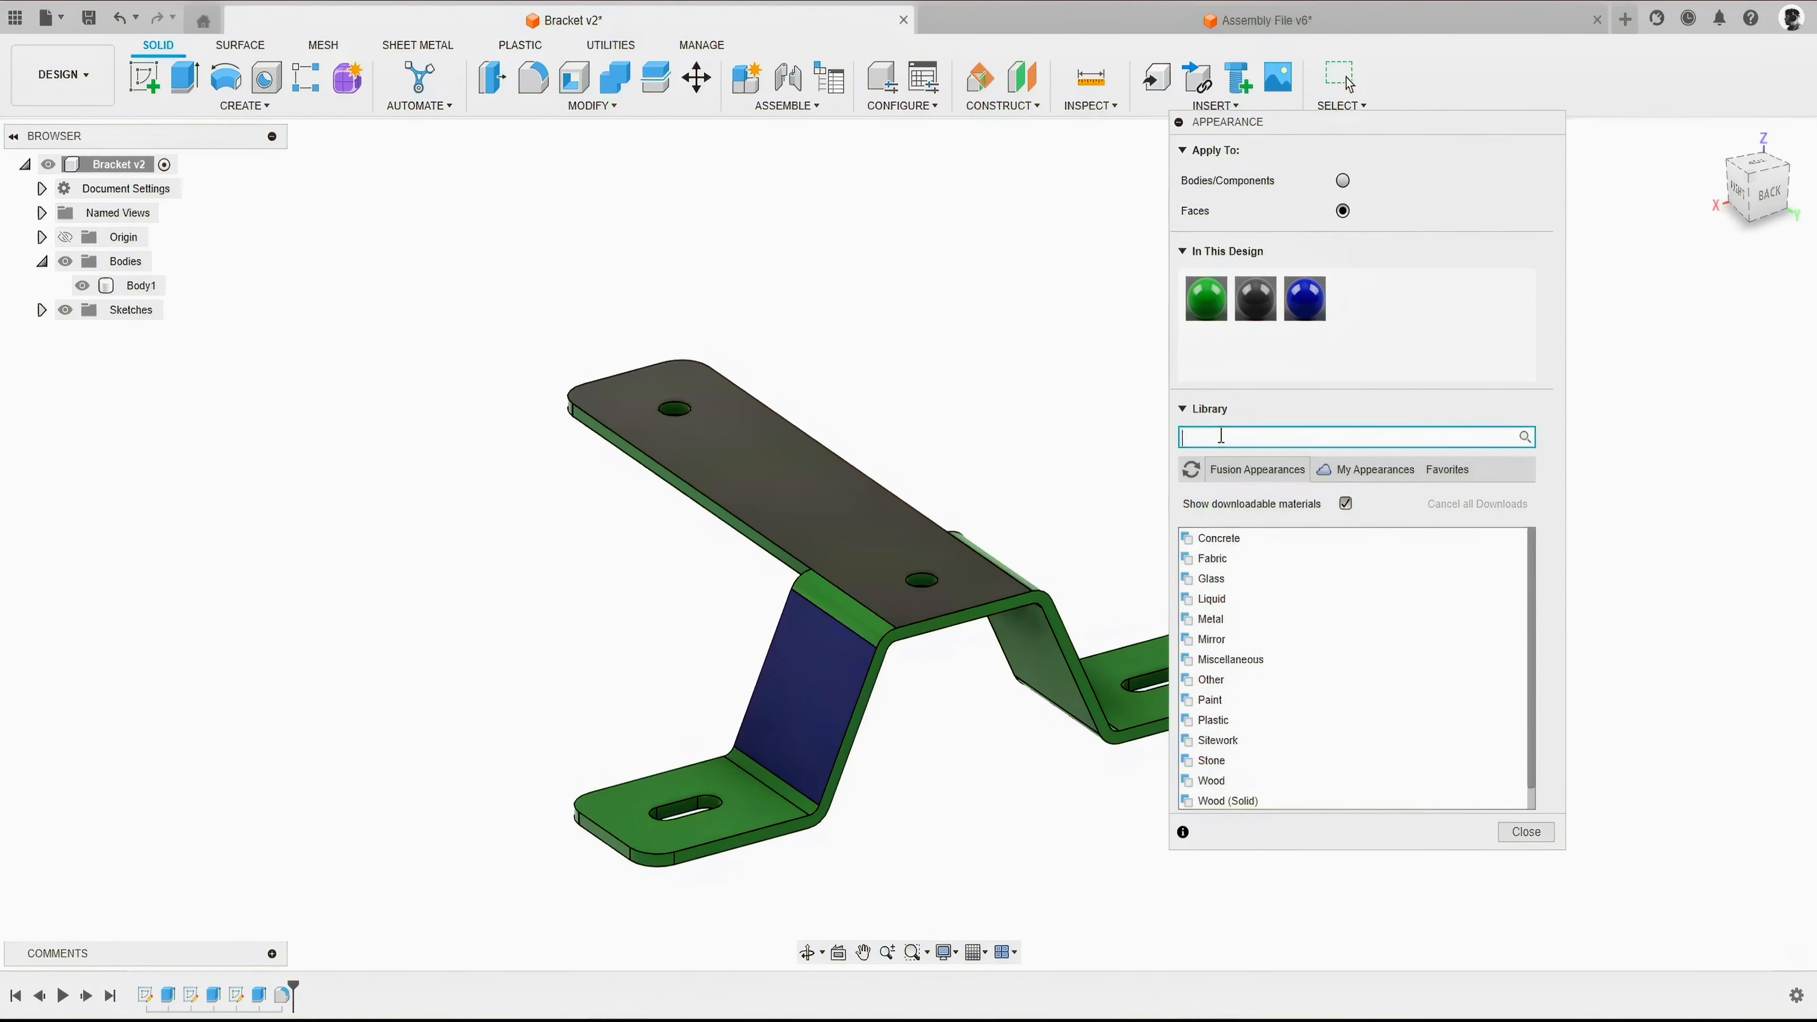
type("red")
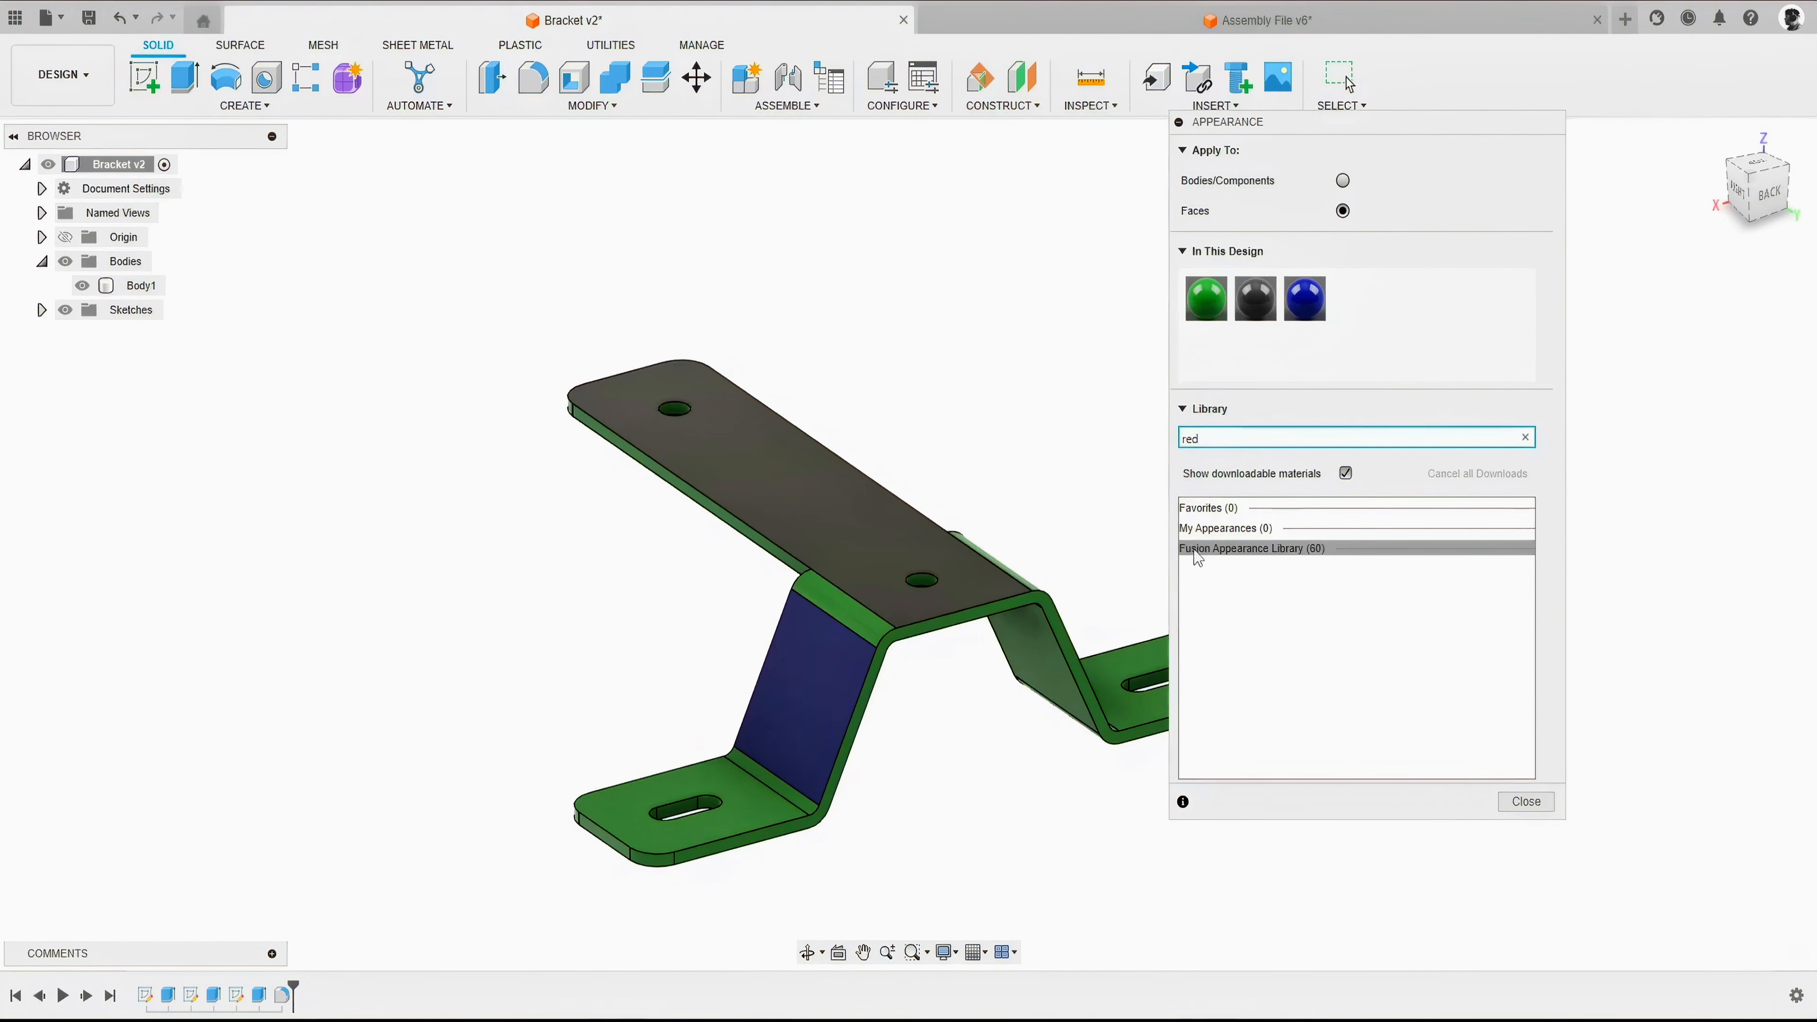
left_click(1242, 557)
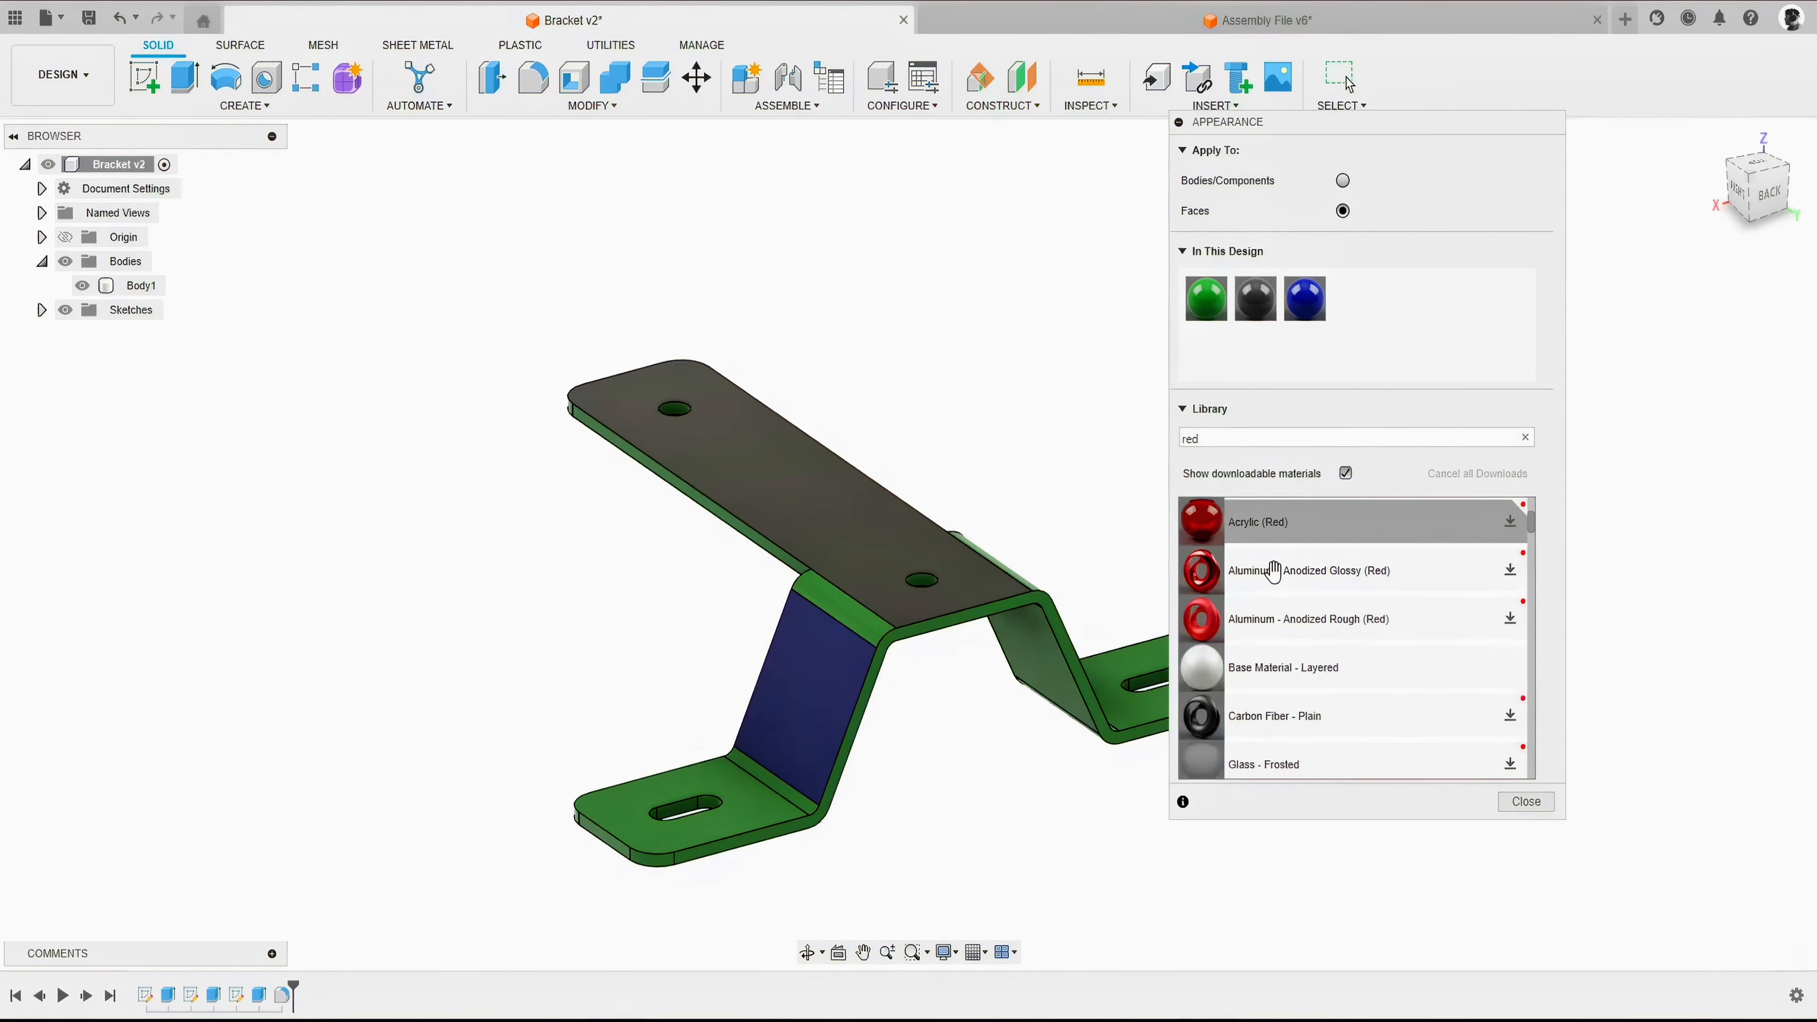
scroll(1258, 644, "down", 5)
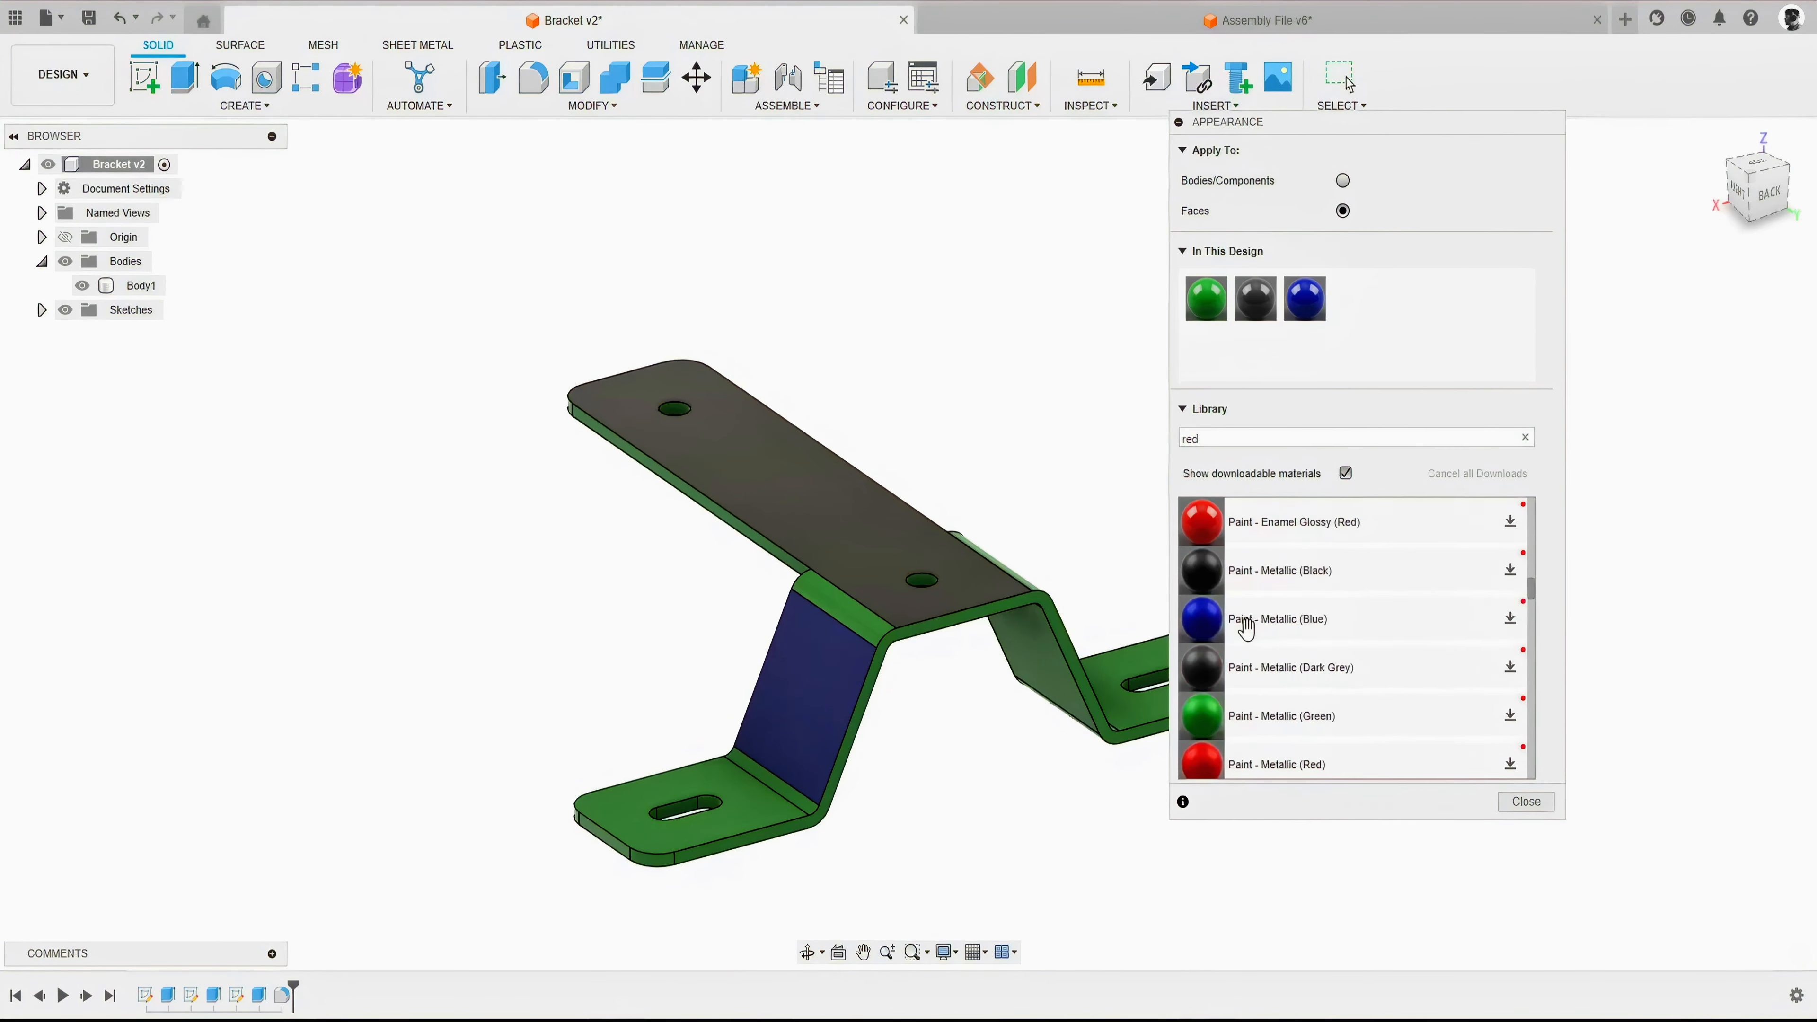
scroll(1248, 629, "down", 4)
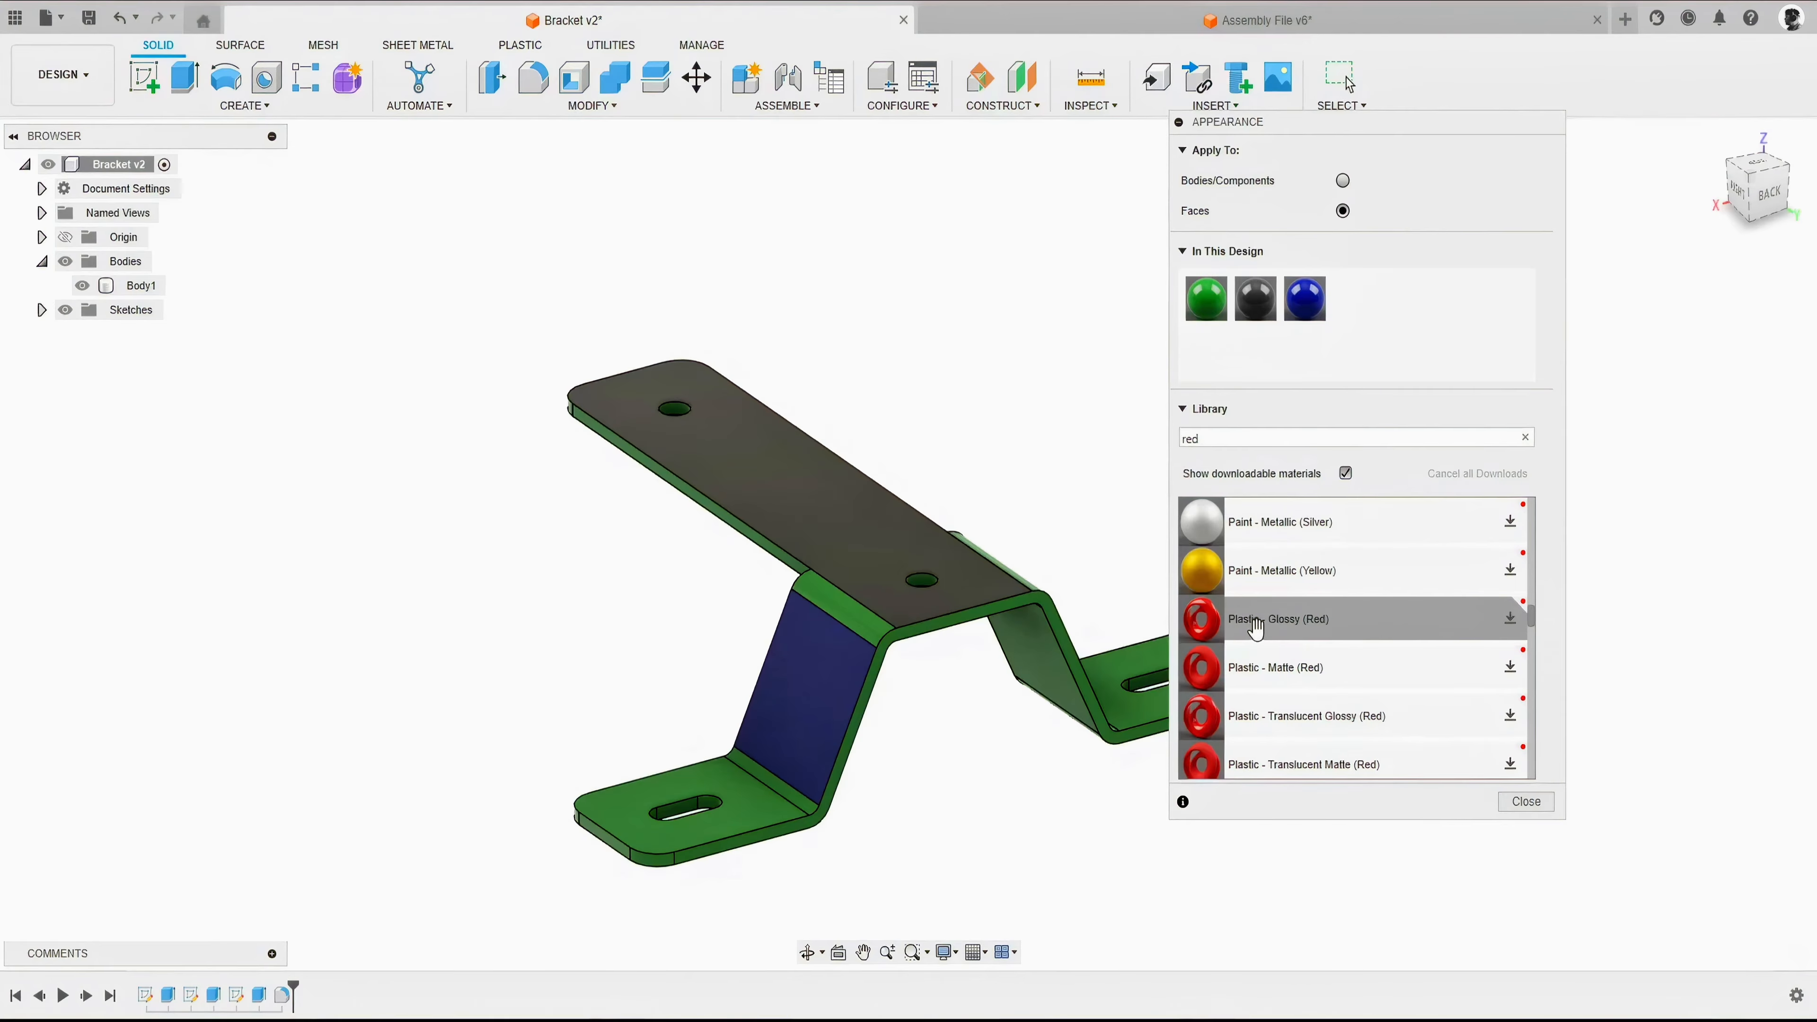
scroll(1255, 628, "down", 3)
scroll(1259, 623, "up", 3)
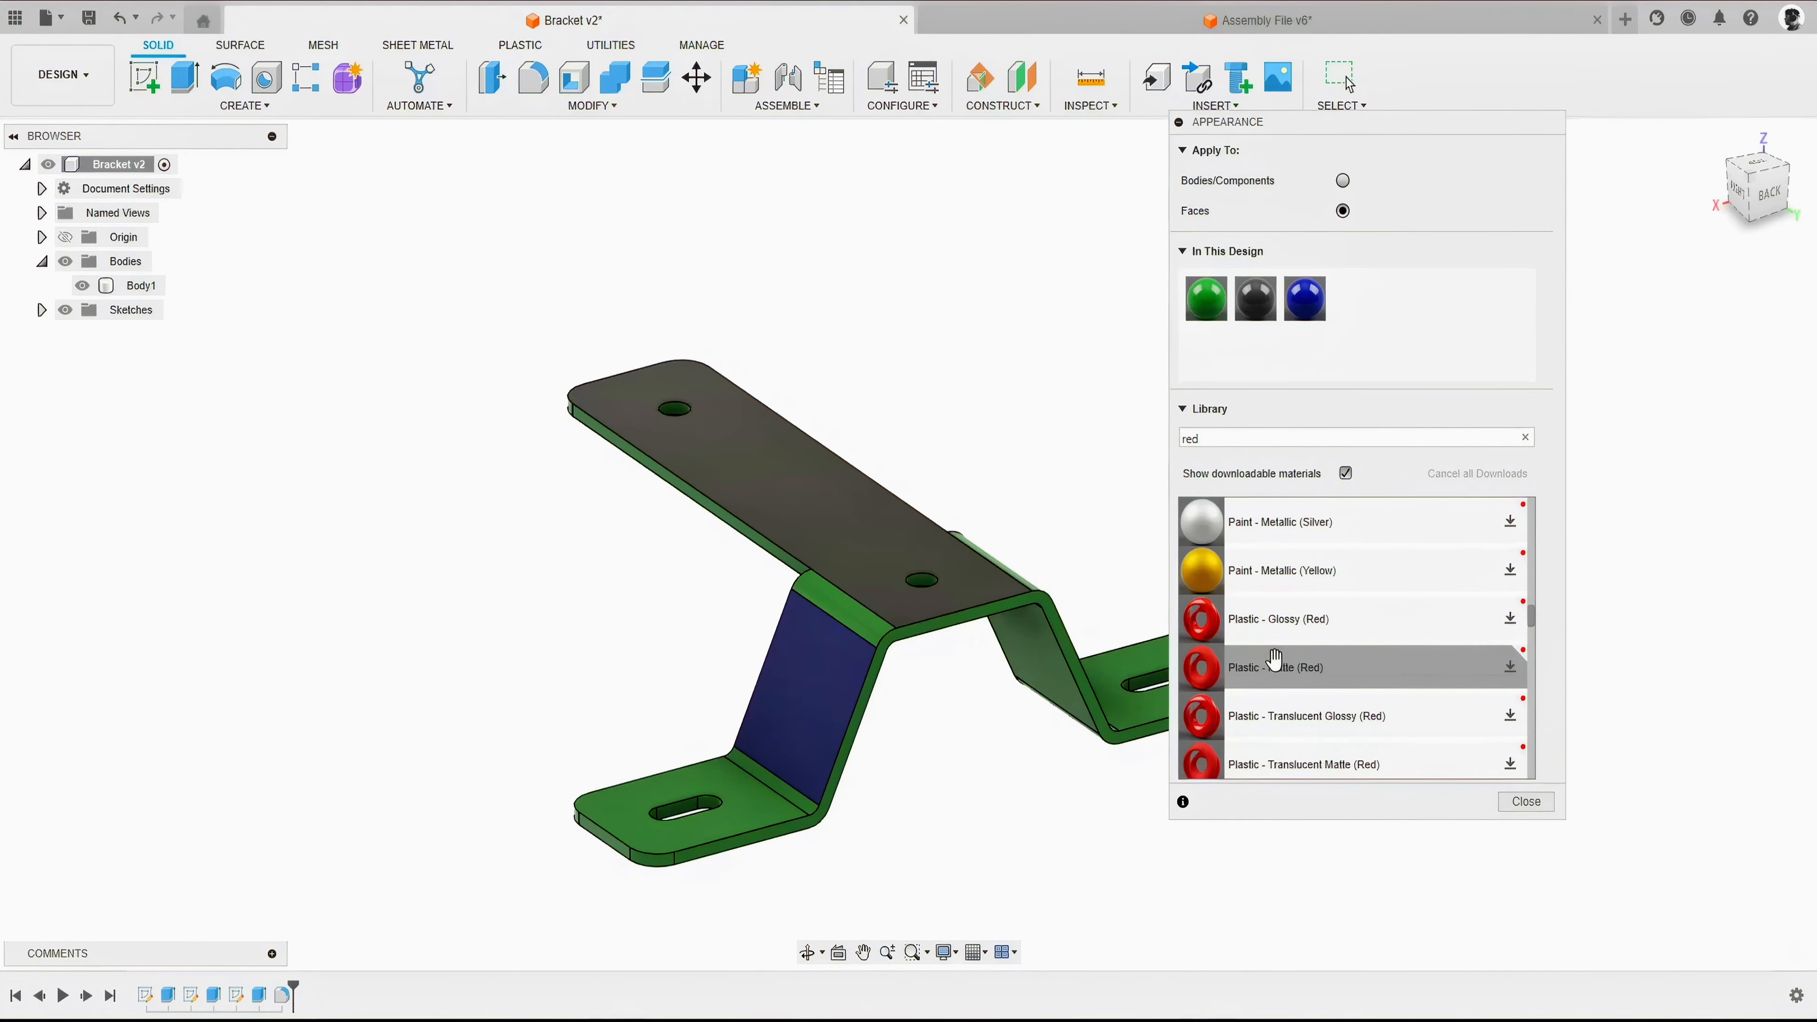
- Apply Plastic - Matte (Red) to the near foot's slotted face and the leg's upper bend face, and close the appearance settings
left_click_drag(1275, 660, 718, 771)
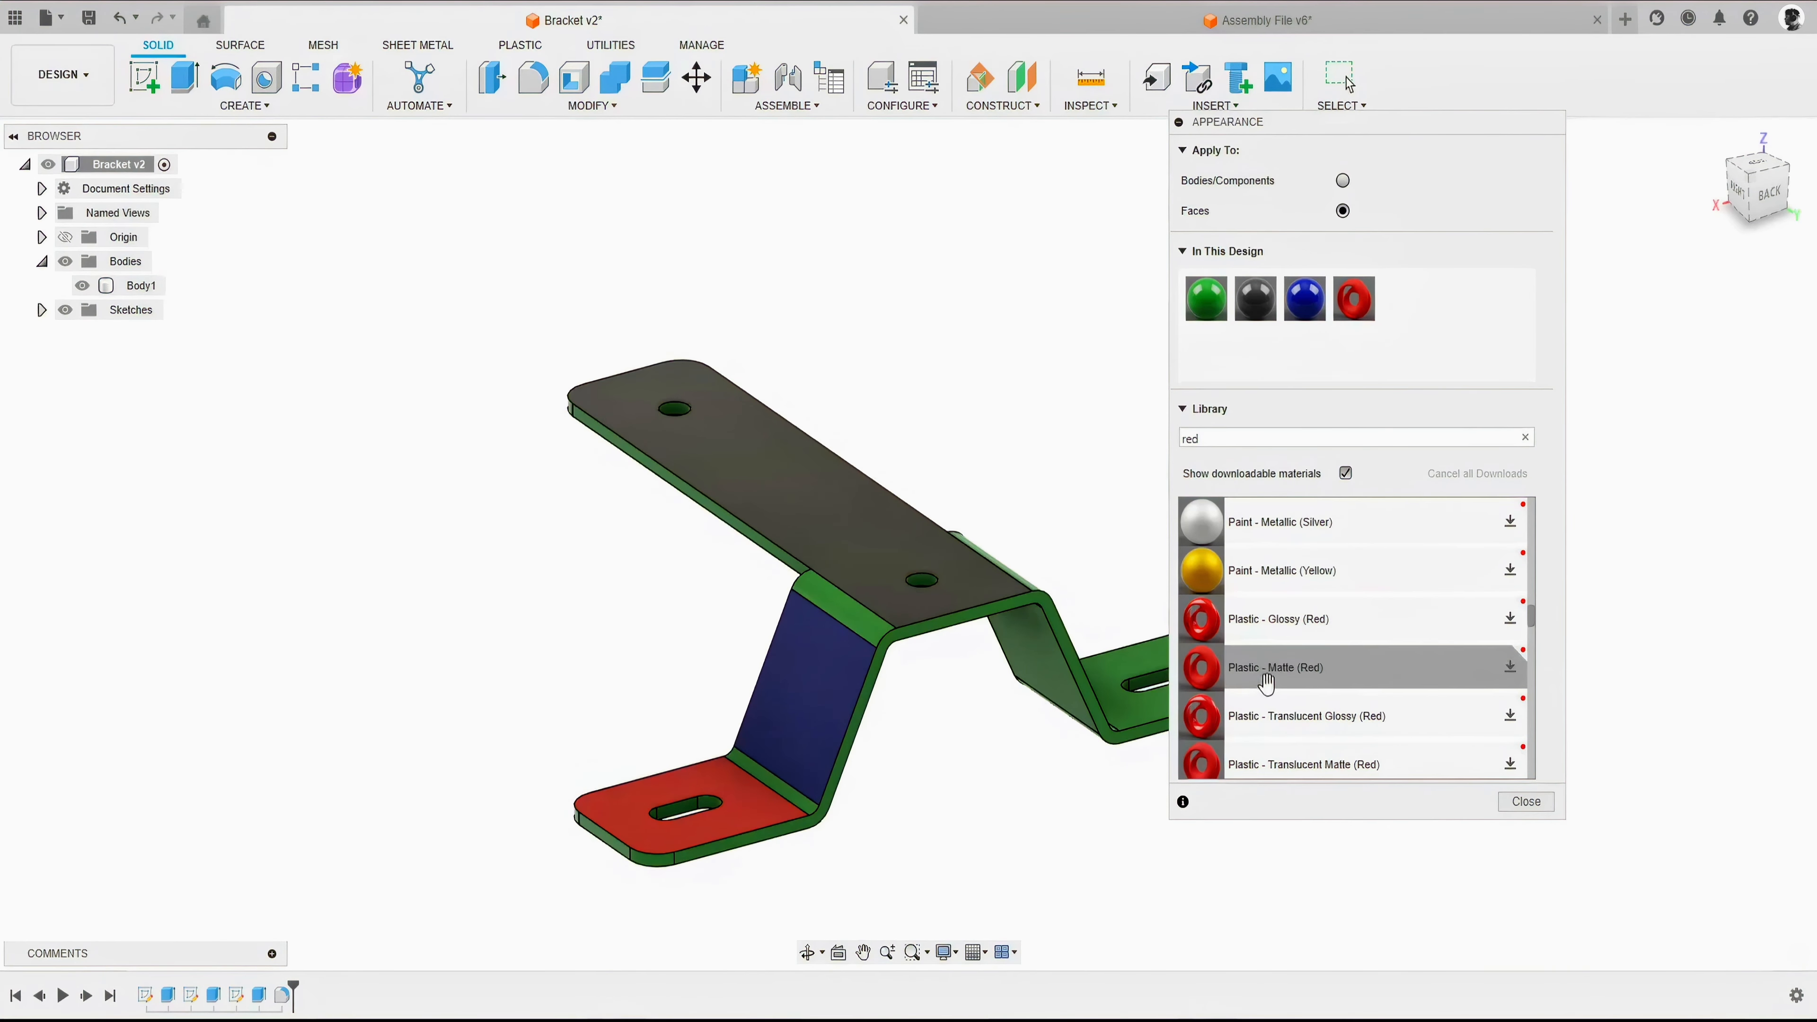
left_click_drag(1266, 683, 873, 643)
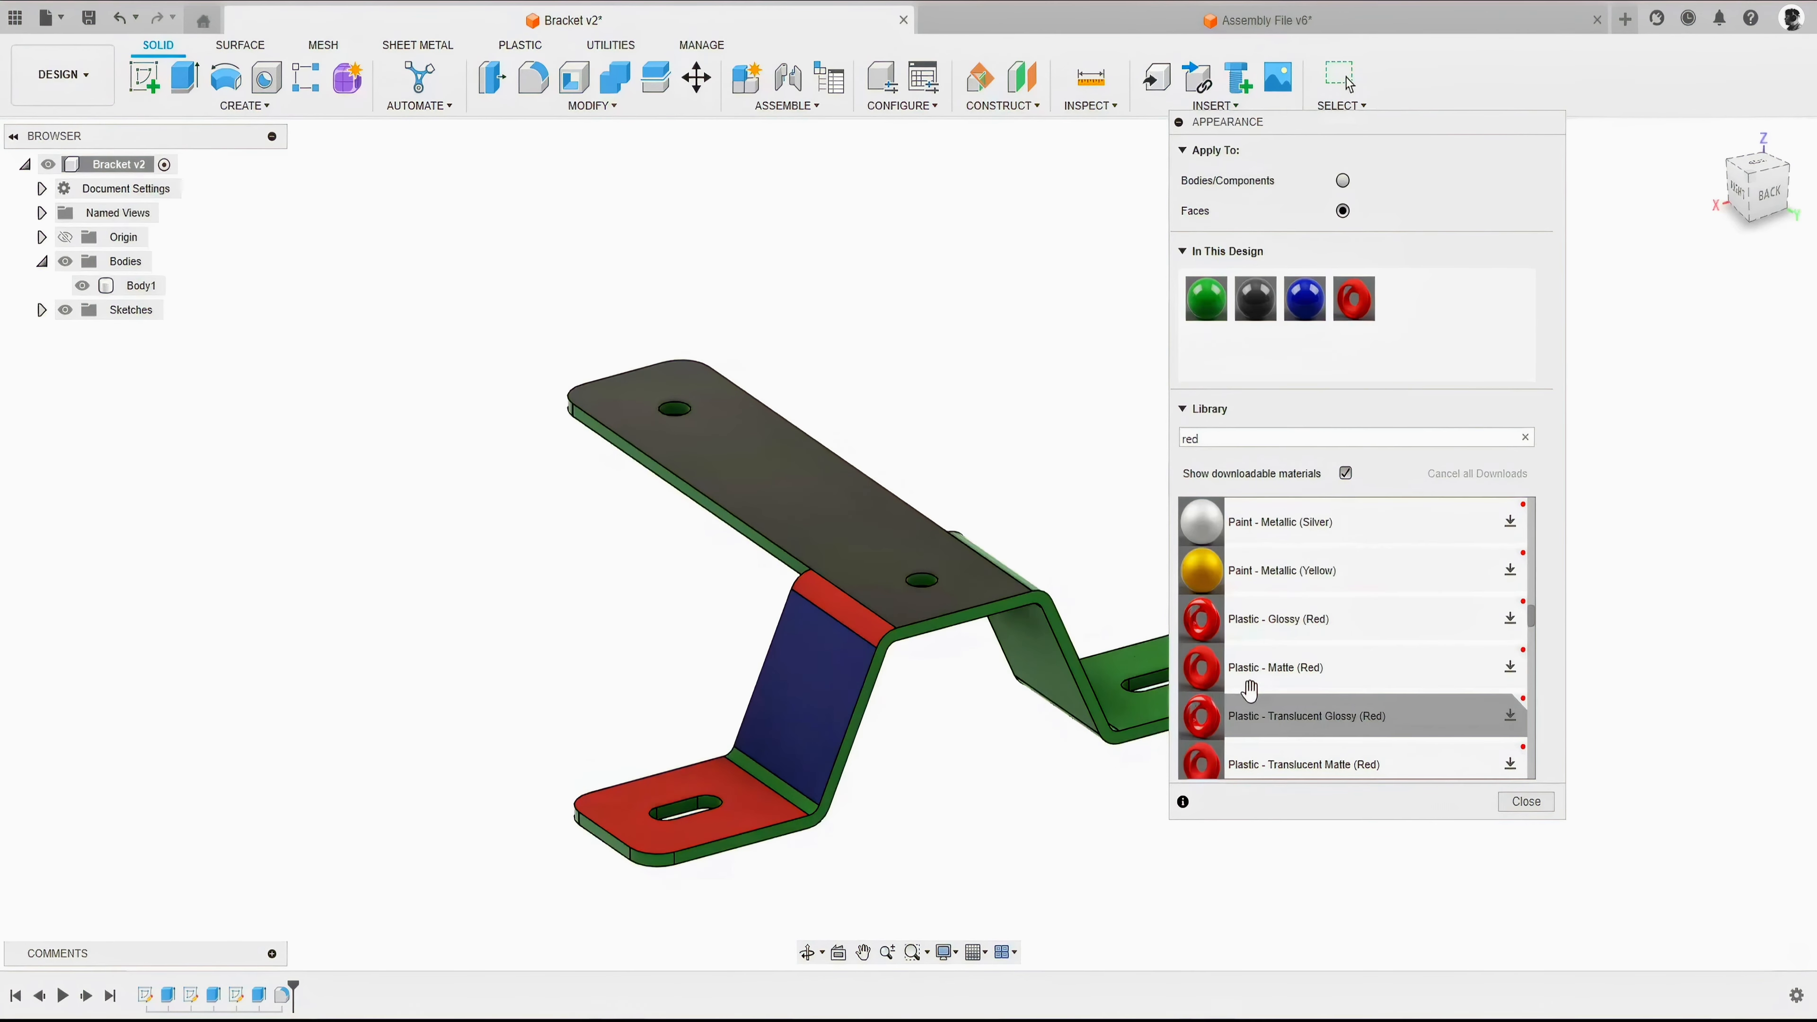
left_click(1525, 437)
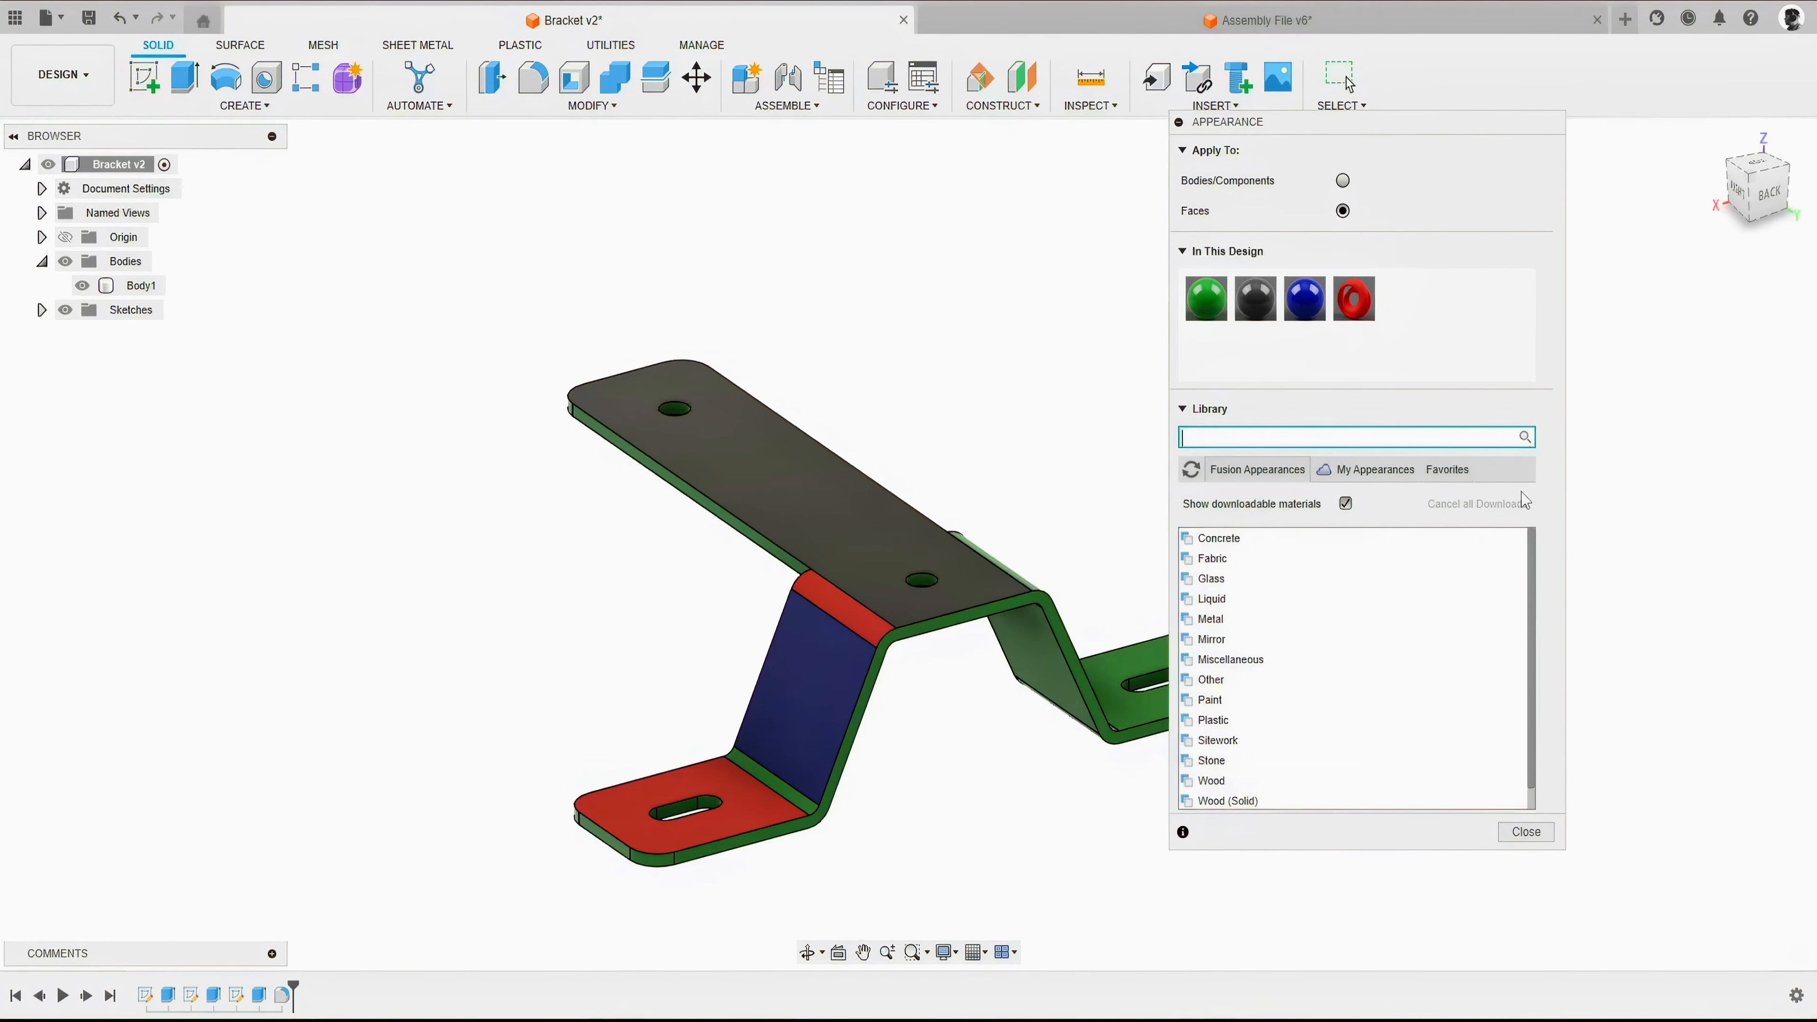
left_click(1525, 801)
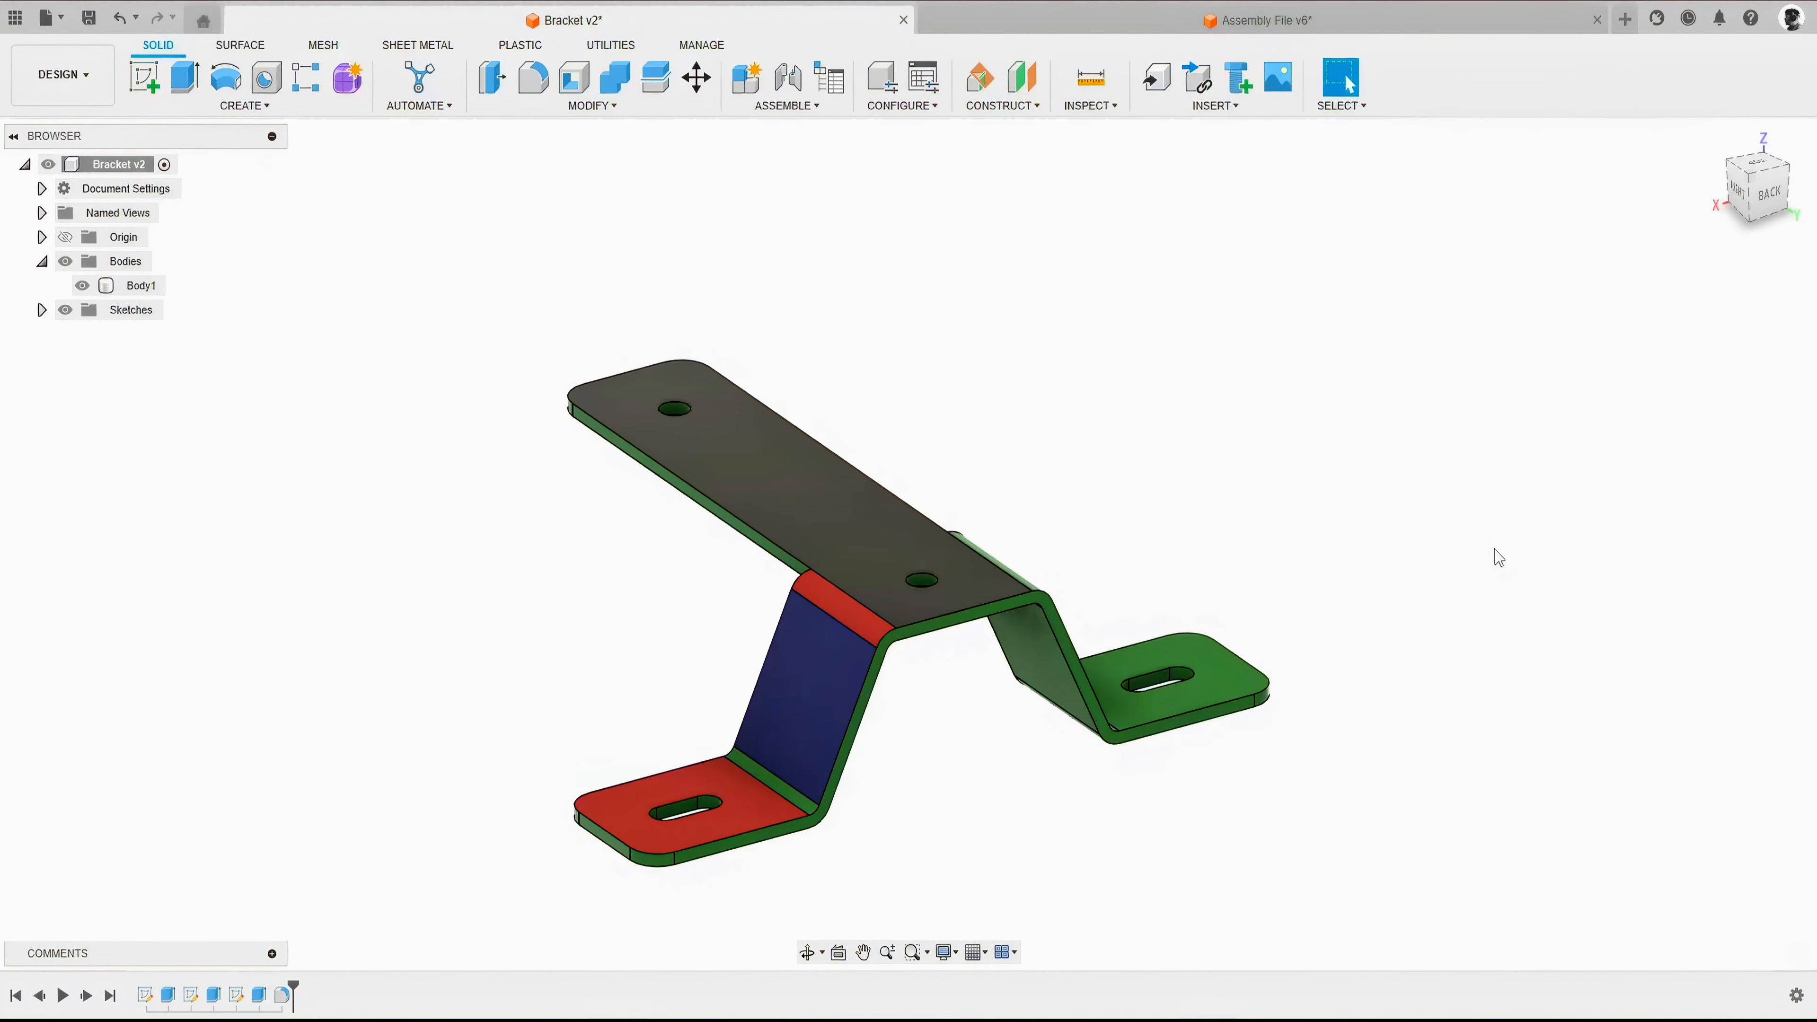